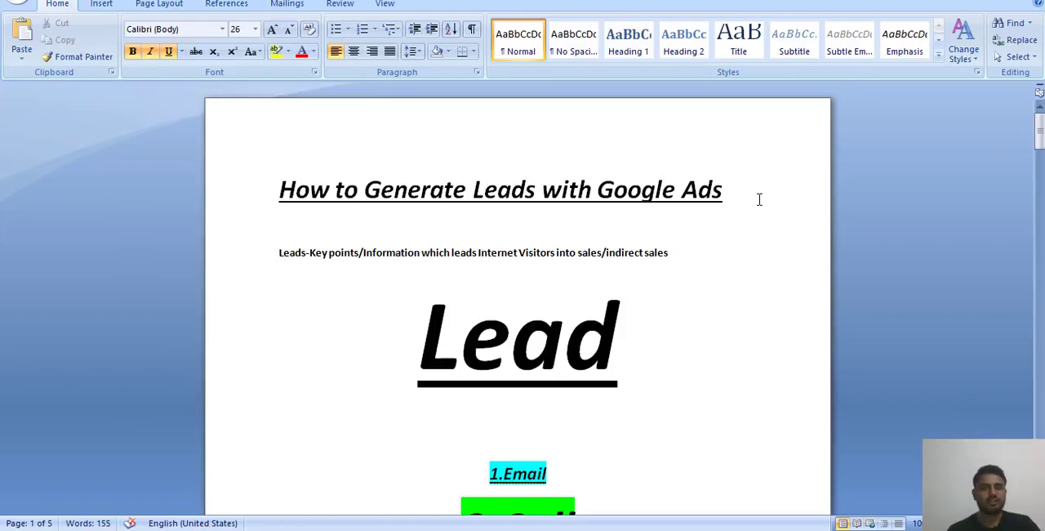
# Step: Review the document's opening section on what a lead is, its email, call and name/address types, and the inbound call as best lead
pyautogui.scroll(-4, 758, 199)
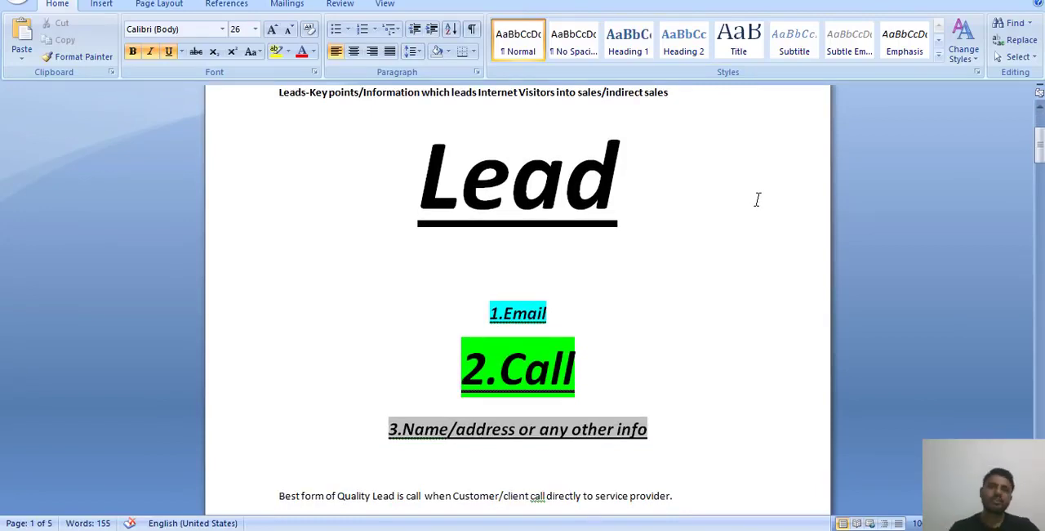
pyautogui.scroll(3, 757, 199)
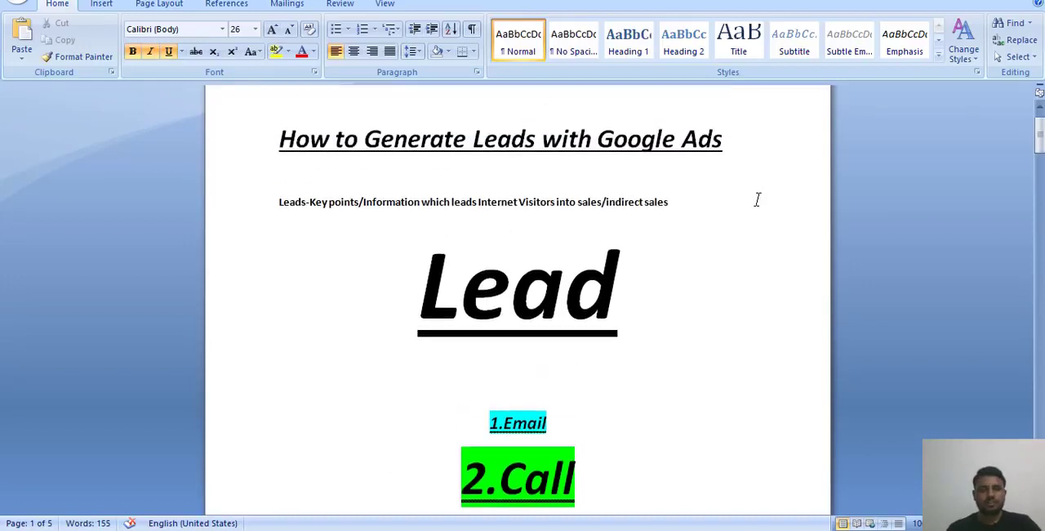
pyautogui.click(724, 347)
pyautogui.scroll(-2, 724, 347)
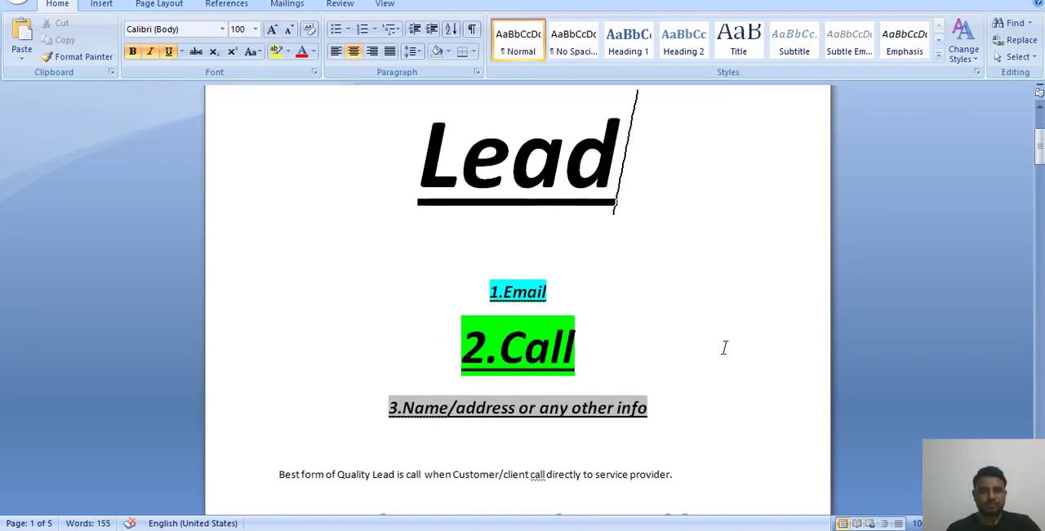
pyautogui.scroll(-1, 725, 347)
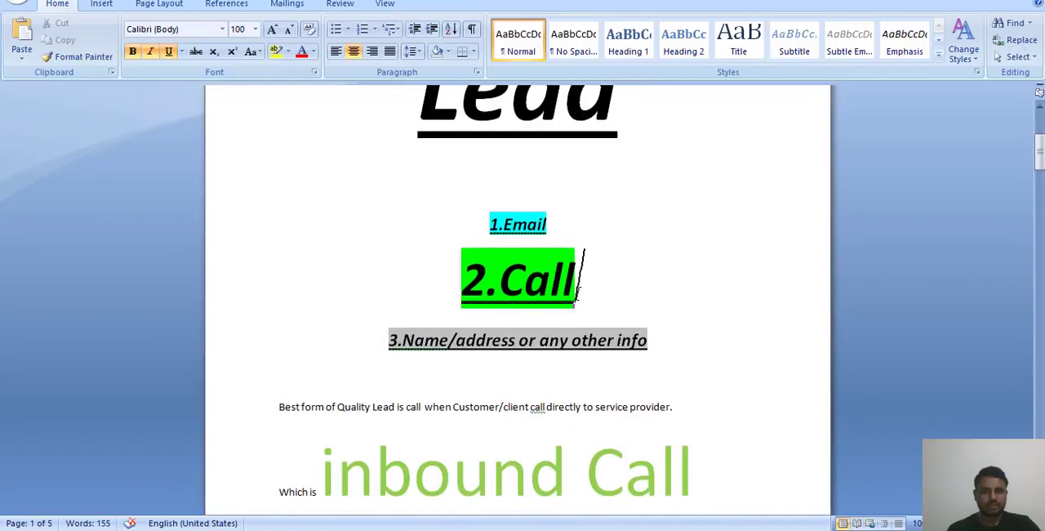
pyautogui.tripleClick(575, 276)
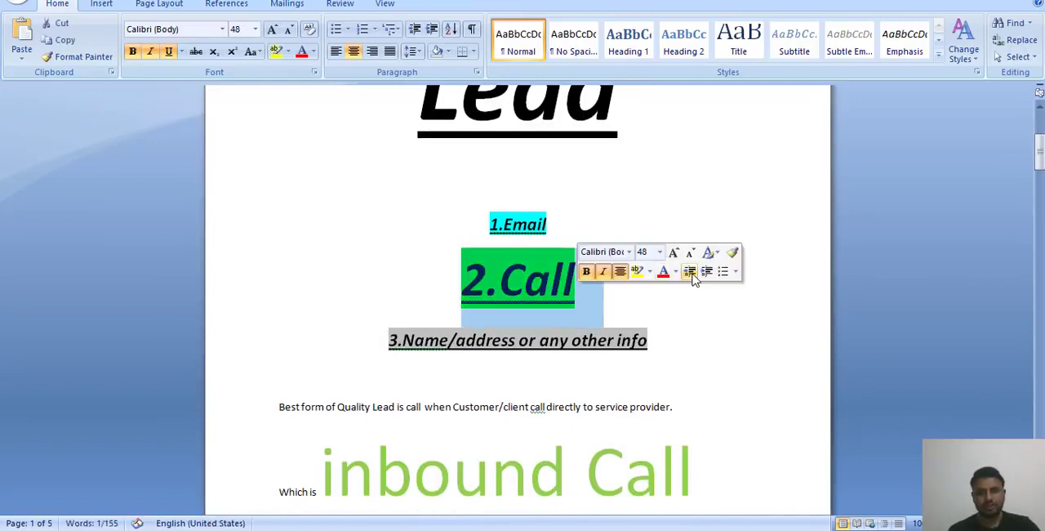
pyautogui.click(760, 327)
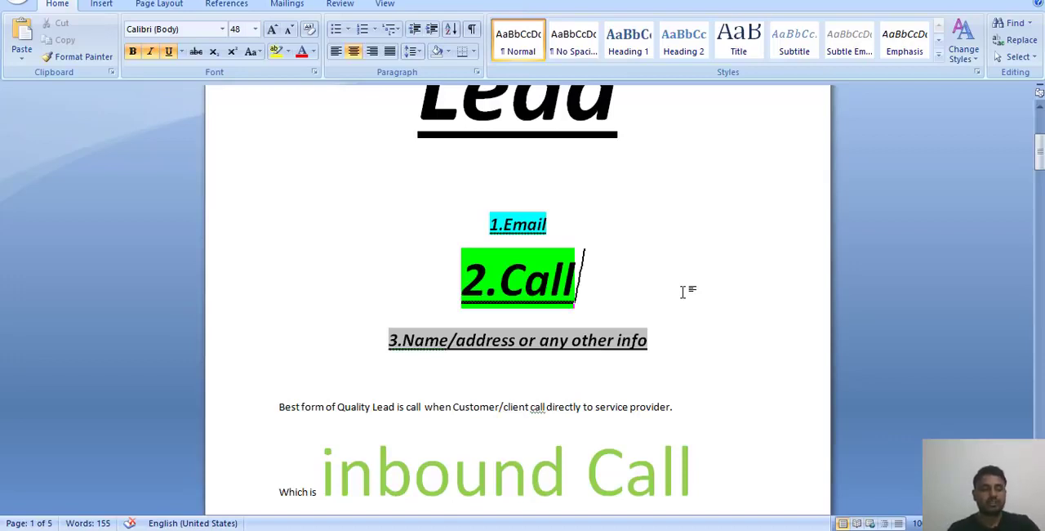
pyautogui.click(574, 214)
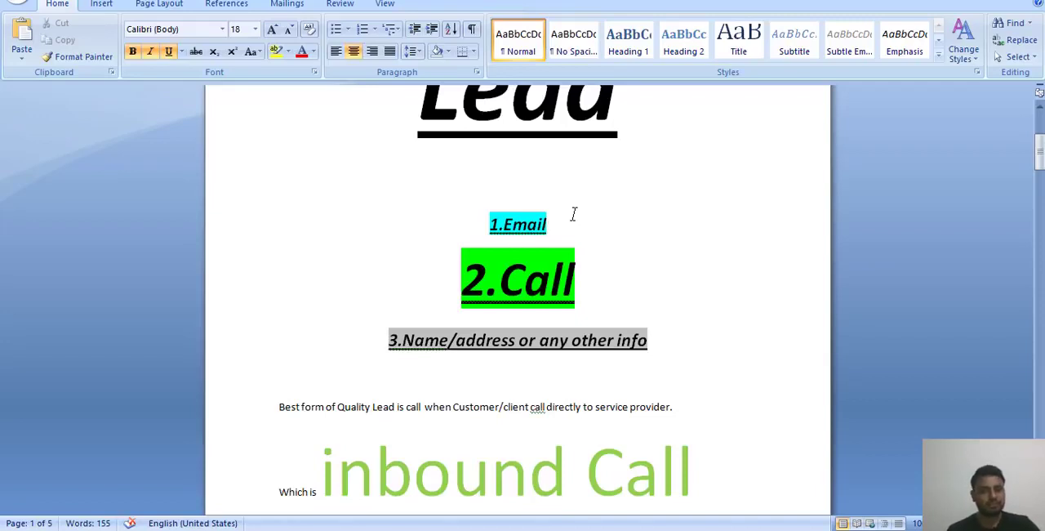
pyautogui.click(688, 341)
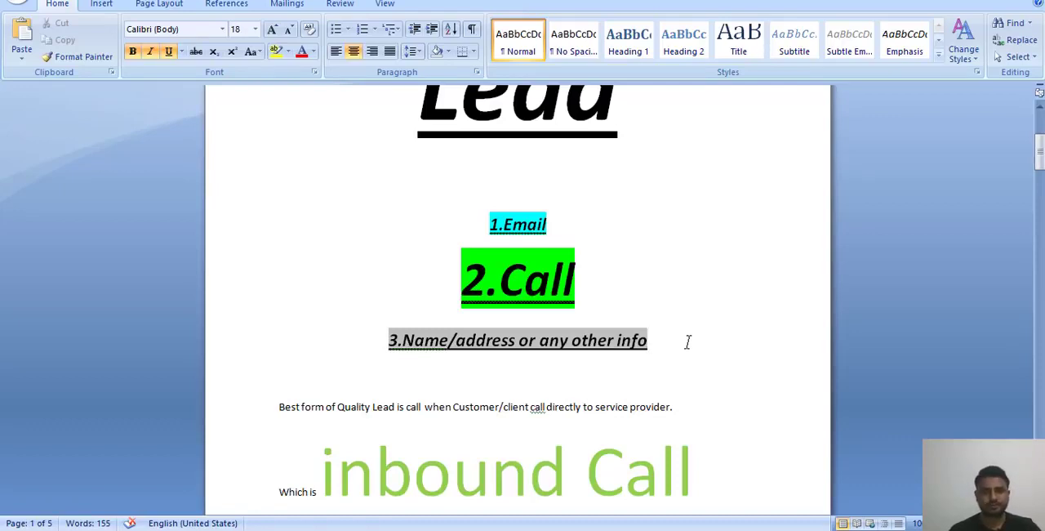
pyautogui.scroll(-2, 701, 317)
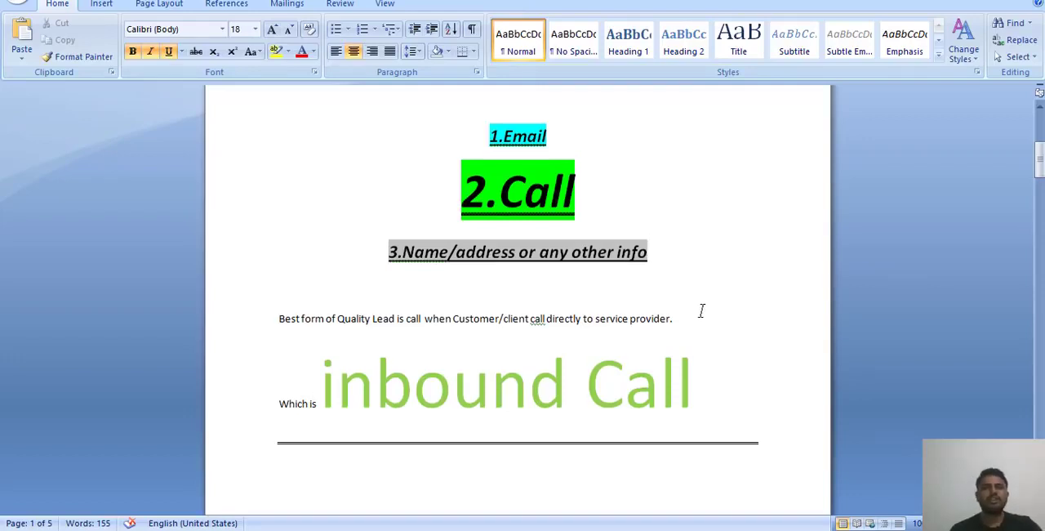
pyautogui.scroll(1, 701, 311)
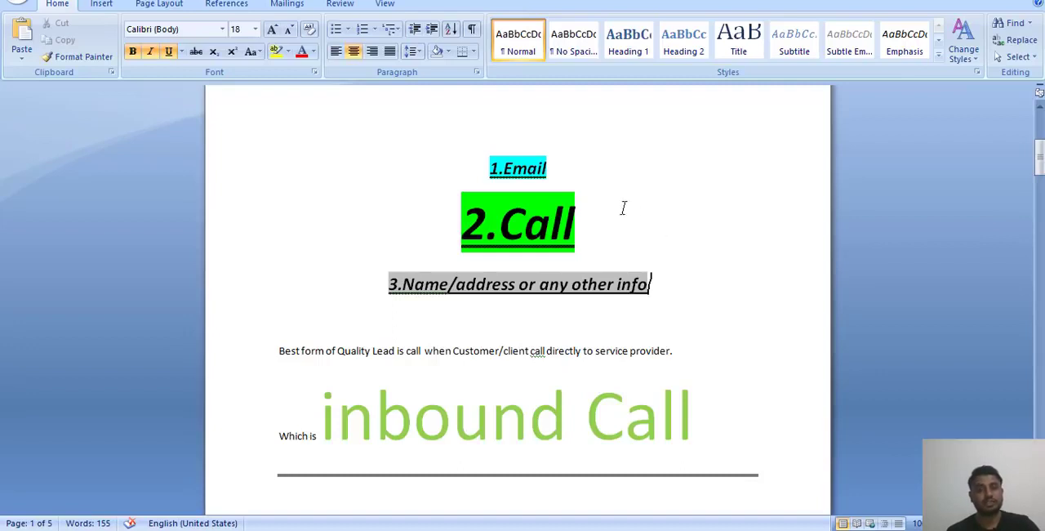
pyautogui.doubleClick(573, 165)
pyautogui.click(573, 165)
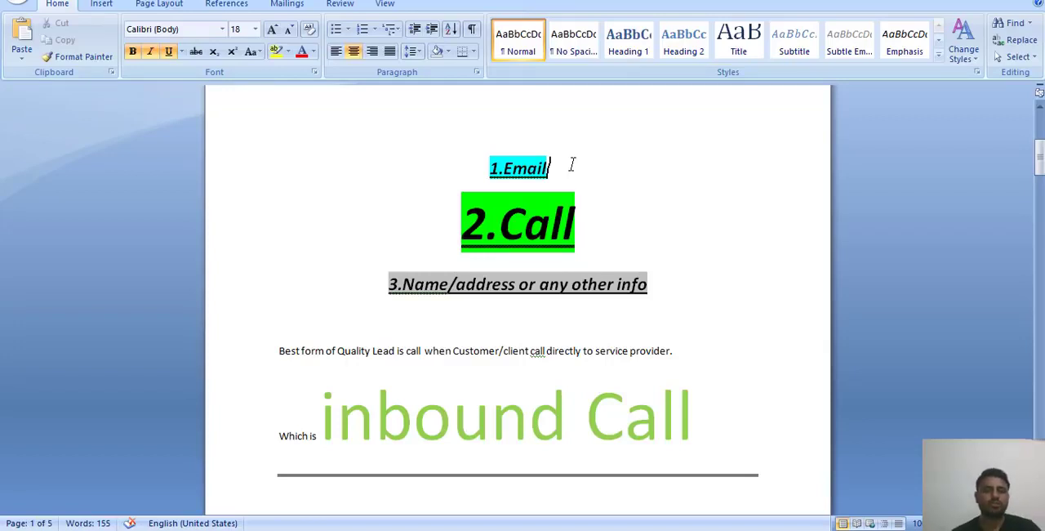
pyautogui.click(737, 388)
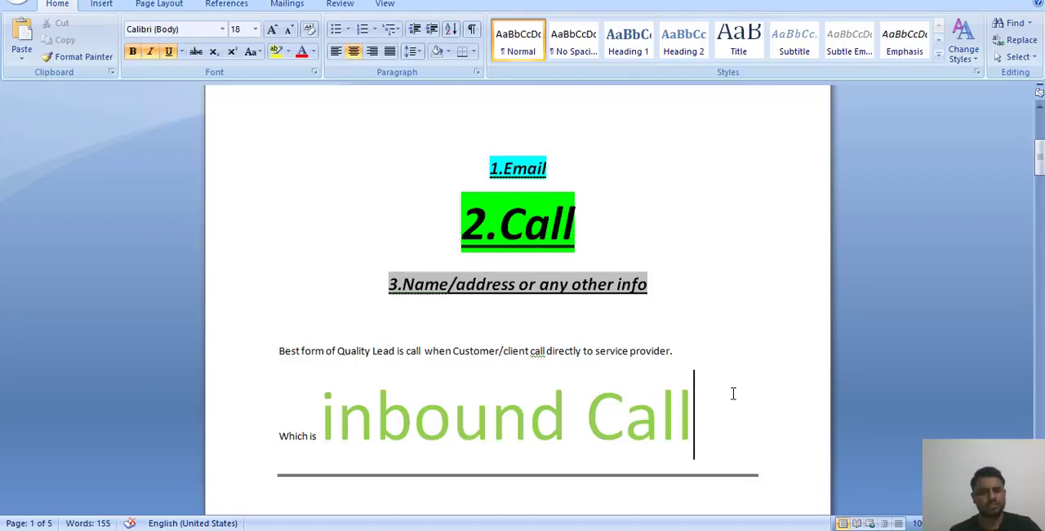
# Step: Read the section on Google Ads as the inbound call source, up to the item about creating a mobile responsive LP
pyautogui.scroll(-5, 733, 392)
pyautogui.scroll(-3, 734, 394)
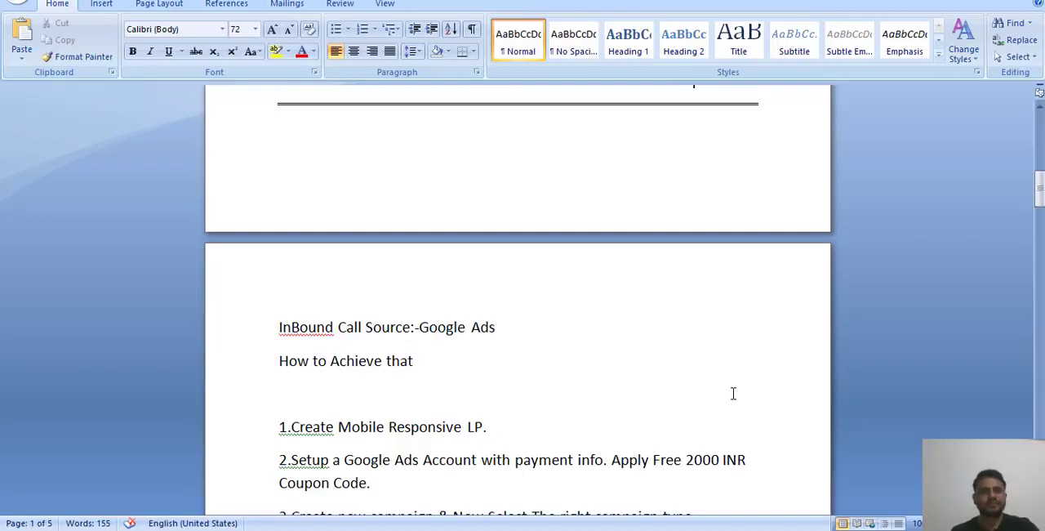
pyautogui.click(544, 329)
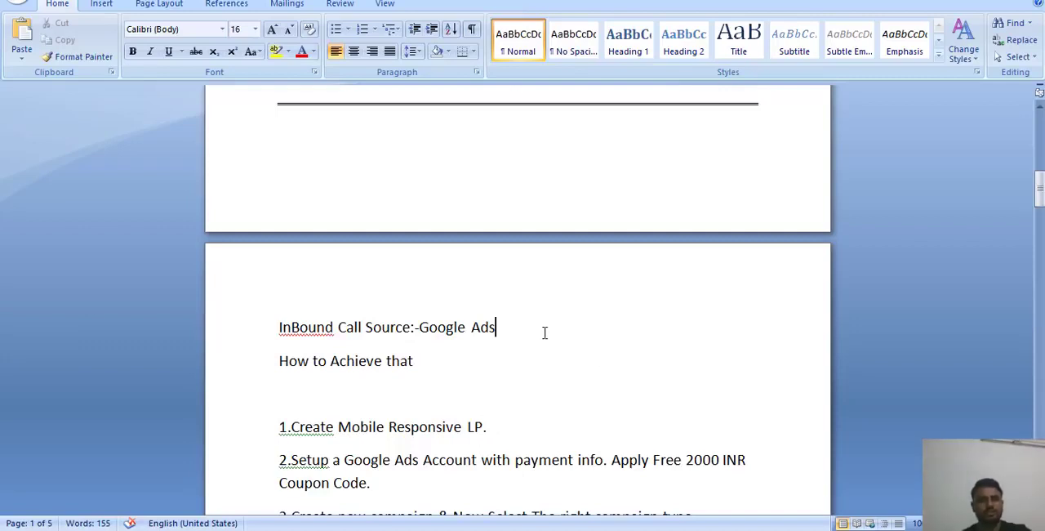
pyautogui.scroll(-3, 543, 330)
pyautogui.moveTo(414, 245); pyautogui.dragTo(417, 245)
pyautogui.click(417, 244)
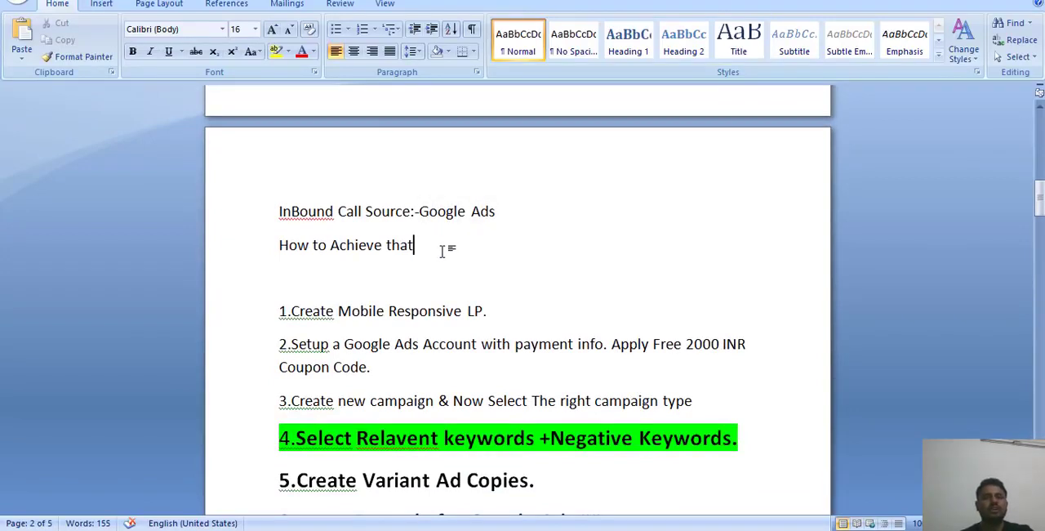
pyautogui.click(515, 321)
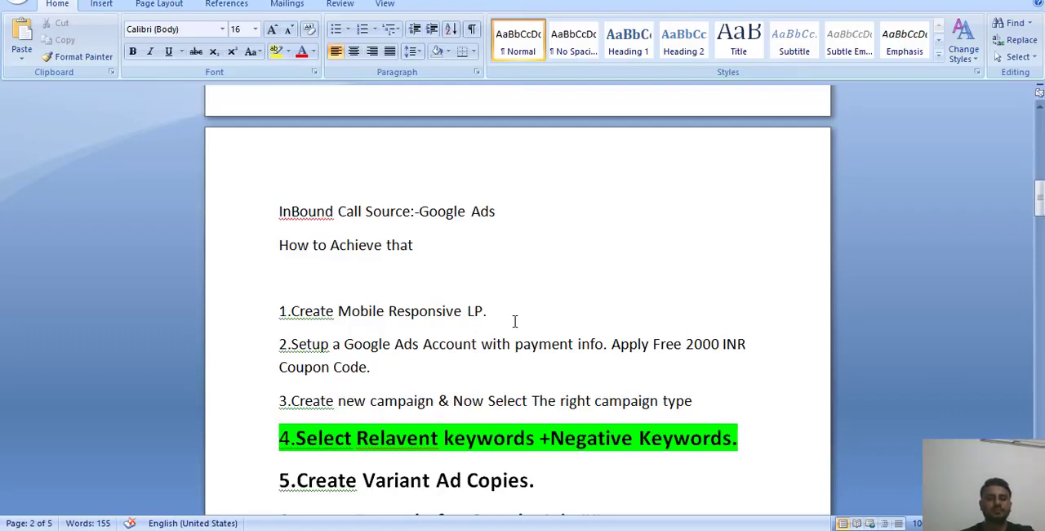
# Step: Examine items 2 and 3 on setting up the Google Ads account with the free 2000 INR coupon and choosing the campaign type
pyautogui.doubleClick(444, 365)
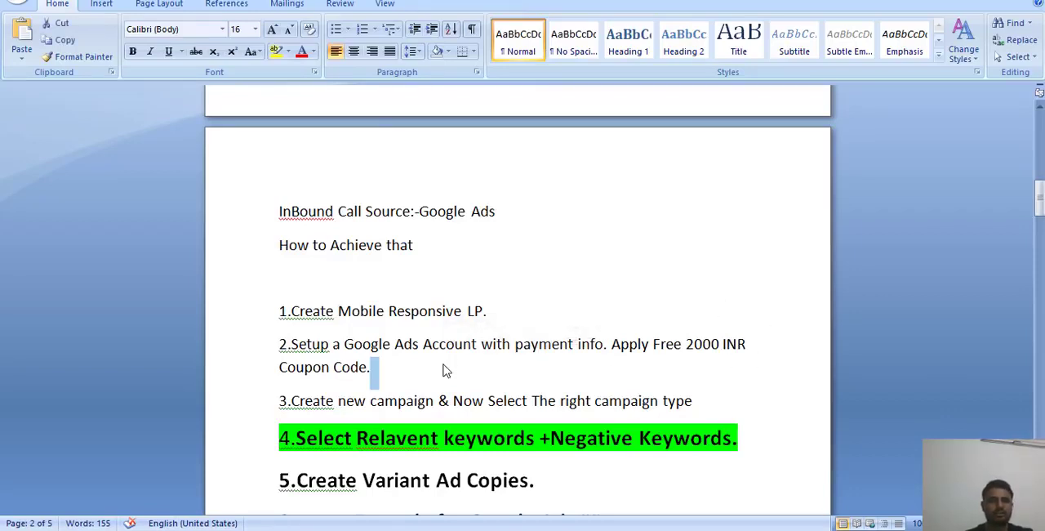
pyautogui.tripleClick(359, 346)
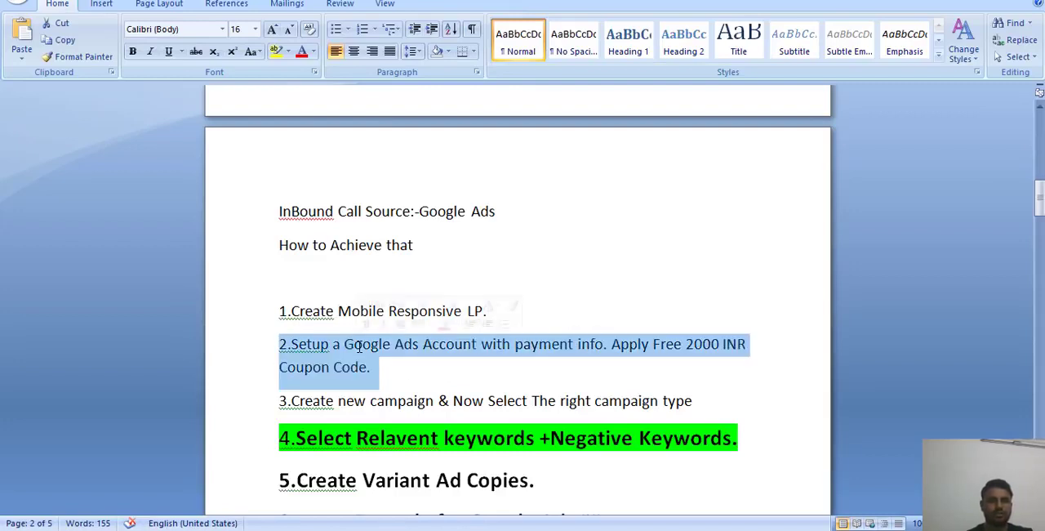
pyautogui.click(408, 379)
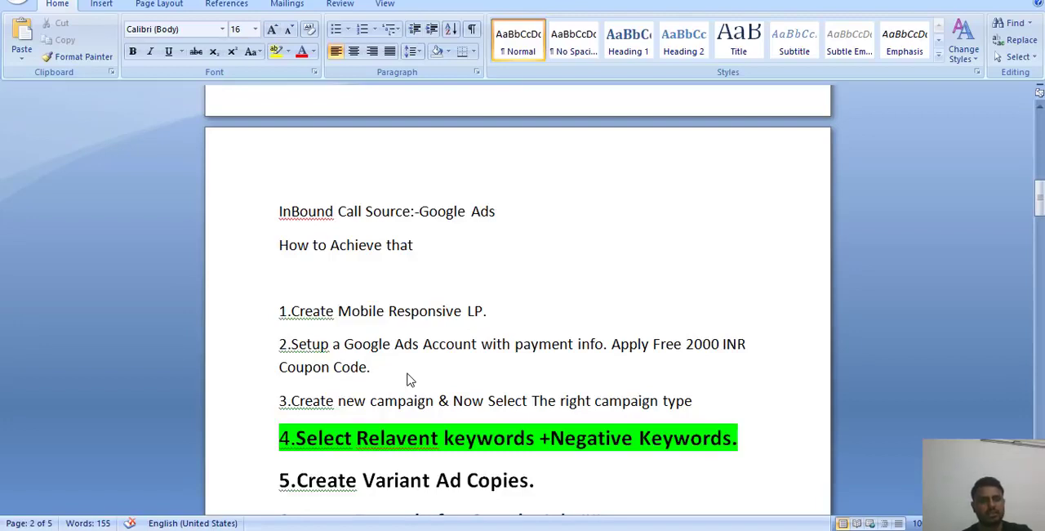
pyautogui.click(720, 345)
pyautogui.doubleClick(719, 345)
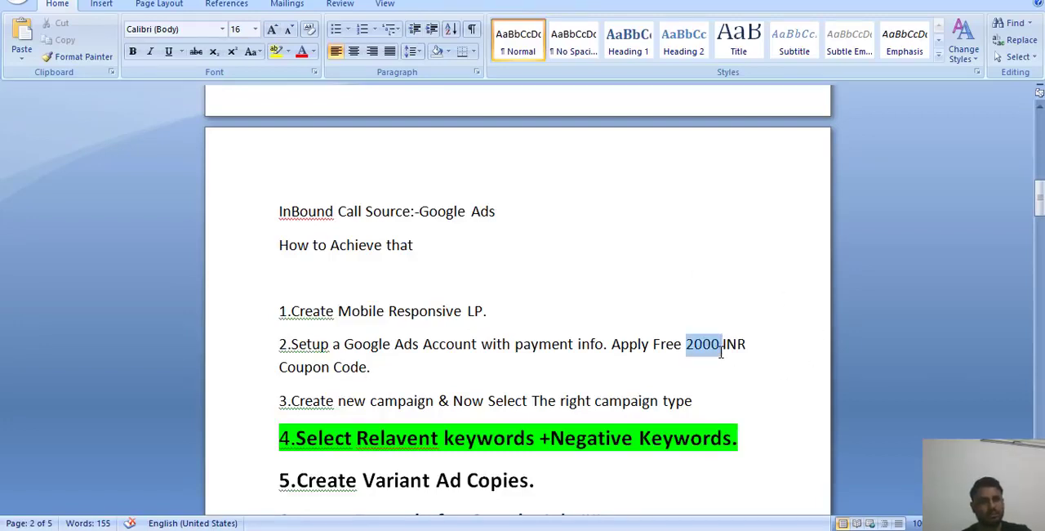
pyautogui.click(450, 362)
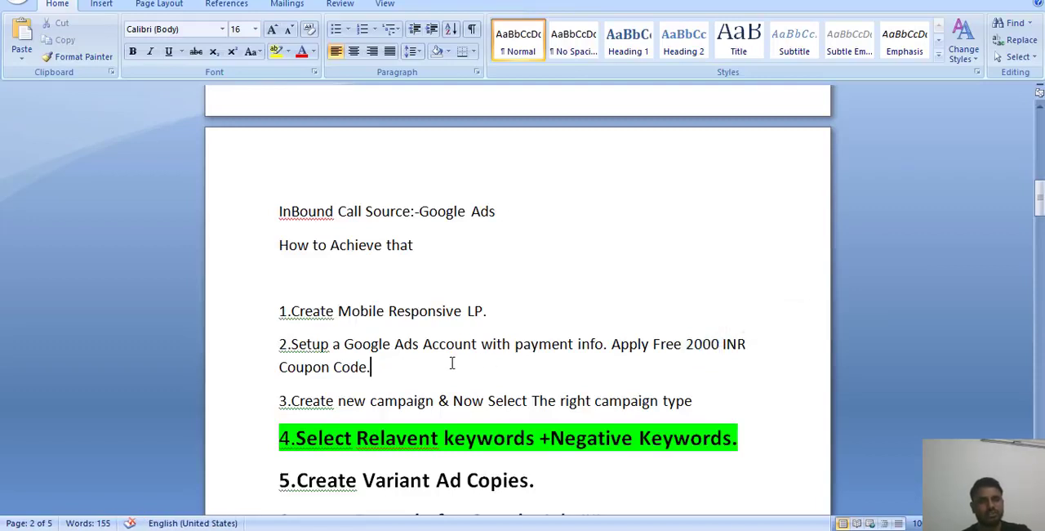
pyautogui.doubleClick(525, 370)
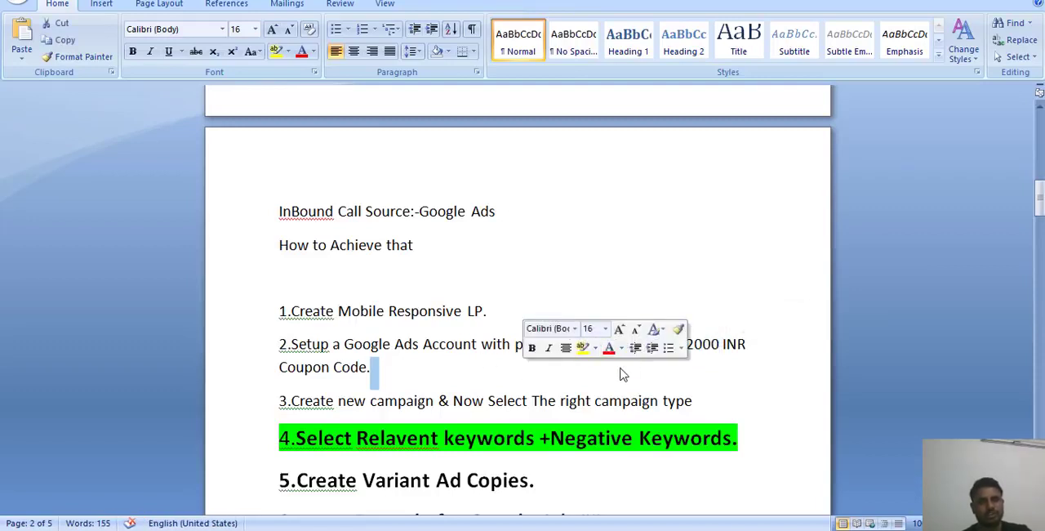
pyautogui.click(516, 387)
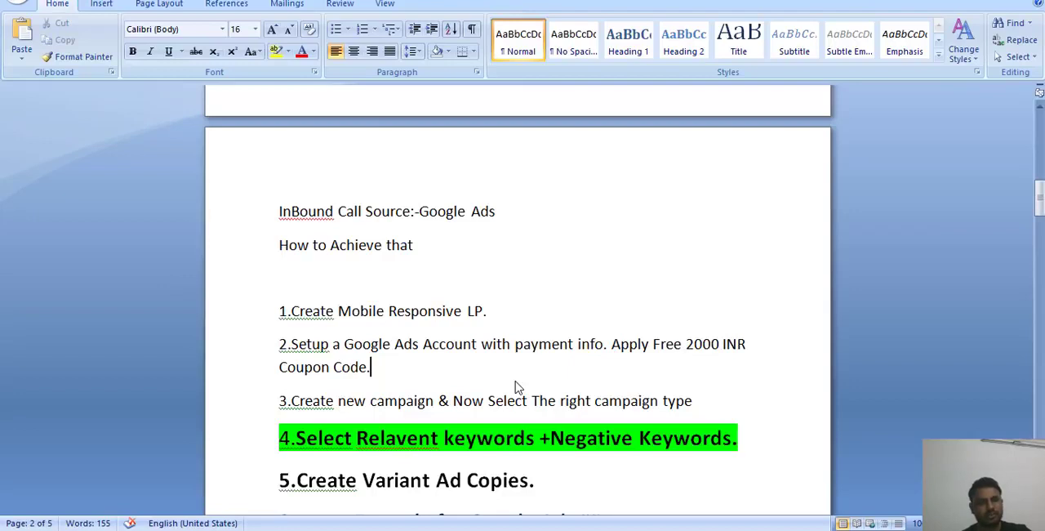
pyautogui.scroll(-2, 515, 387)
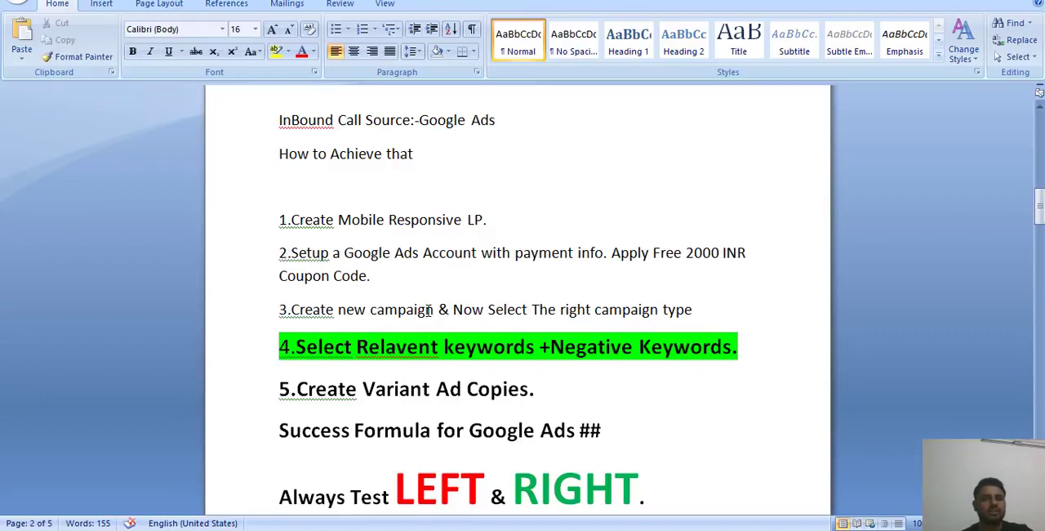
pyautogui.click(701, 302)
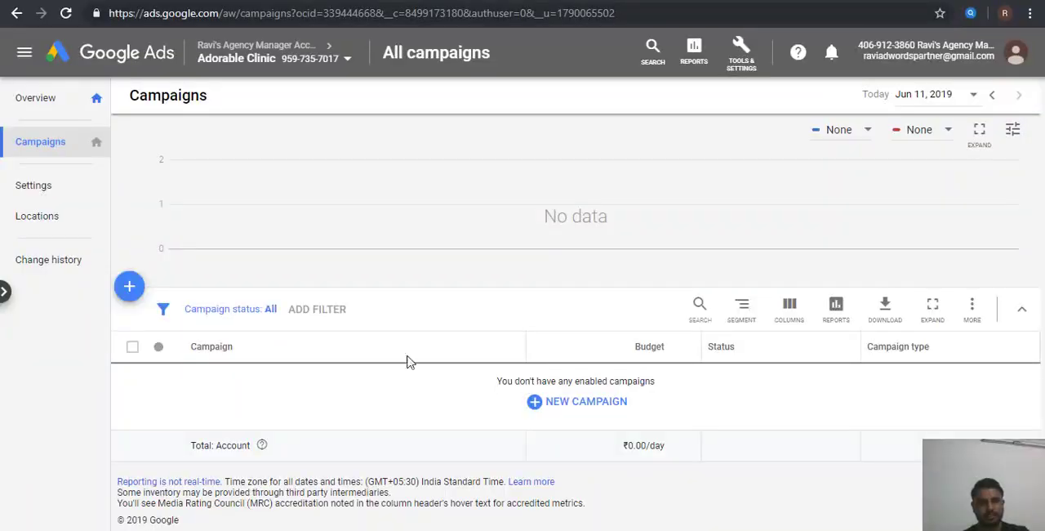
# Step: Switch to Google Ads and start a new campaign with the Leads goal, the Search type and Phone calls as the way to reach it
pyautogui.click(579, 406)
pyautogui.click(604, 445)
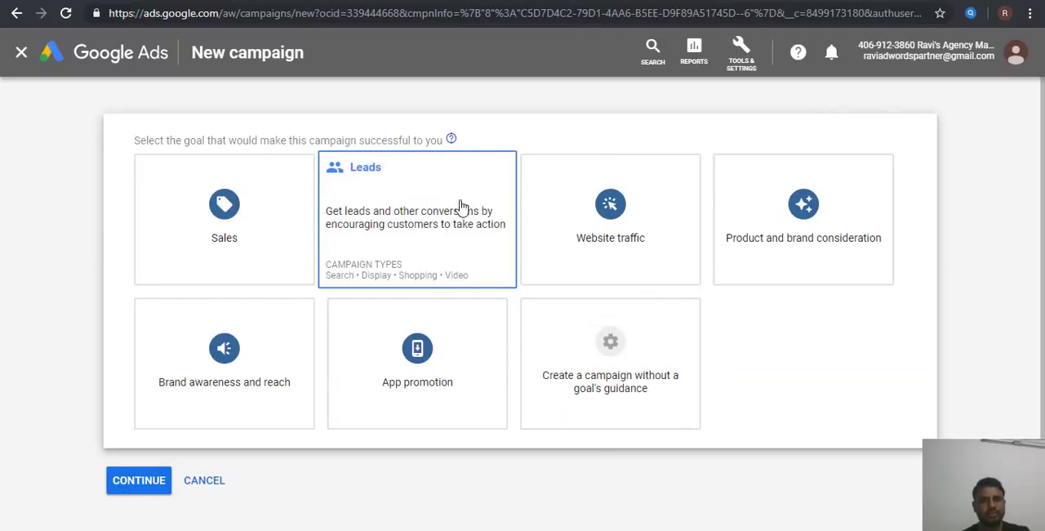
pyautogui.click(382, 224)
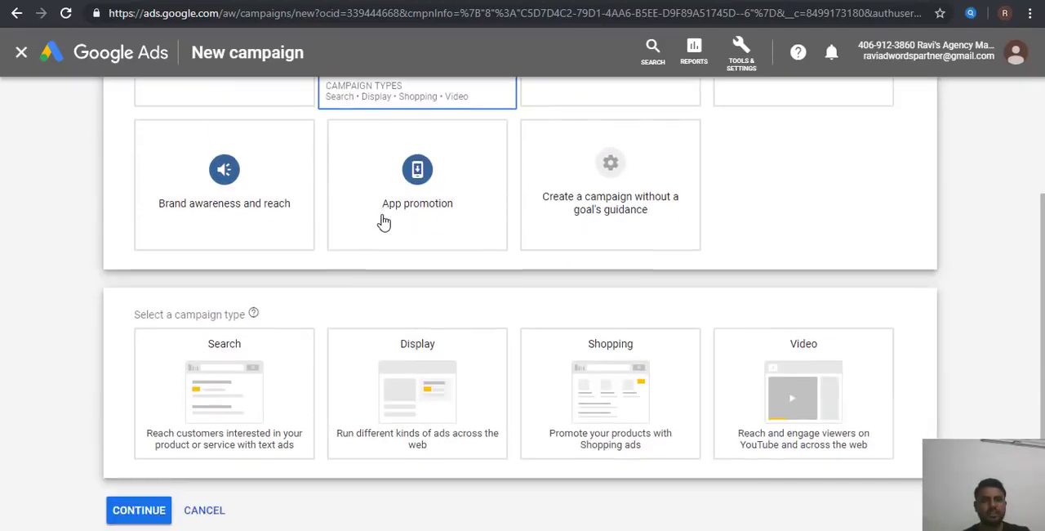
pyautogui.click(238, 418)
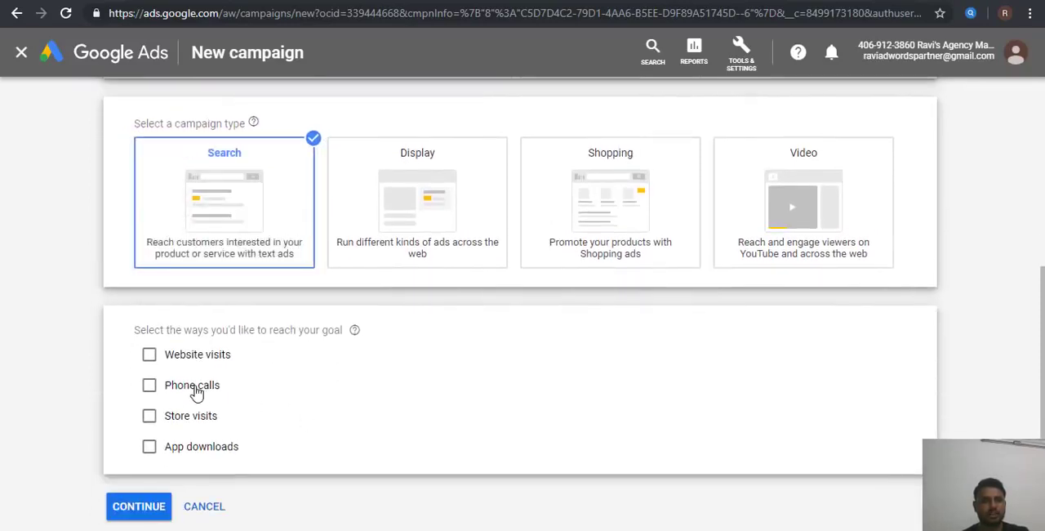
pyautogui.click(196, 391)
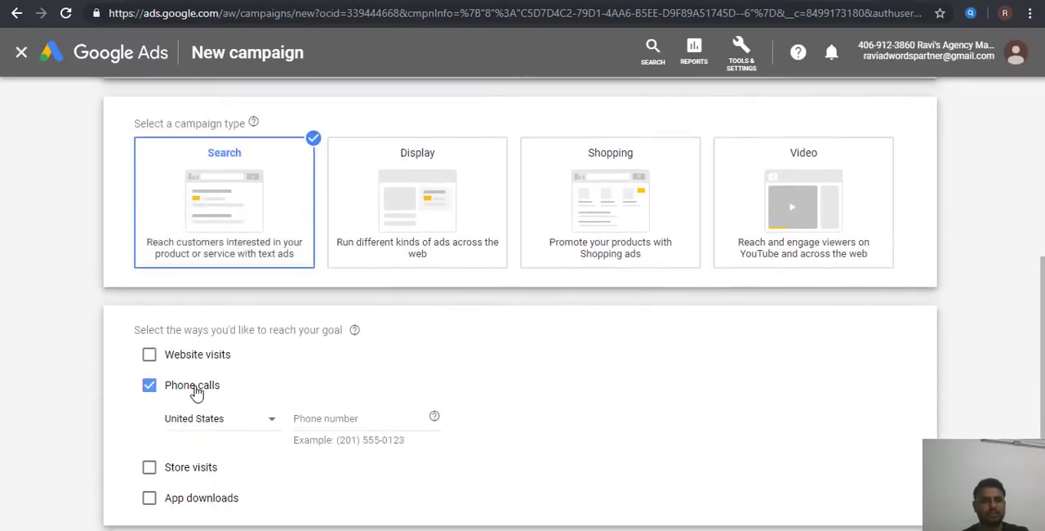
pyautogui.click(239, 420)
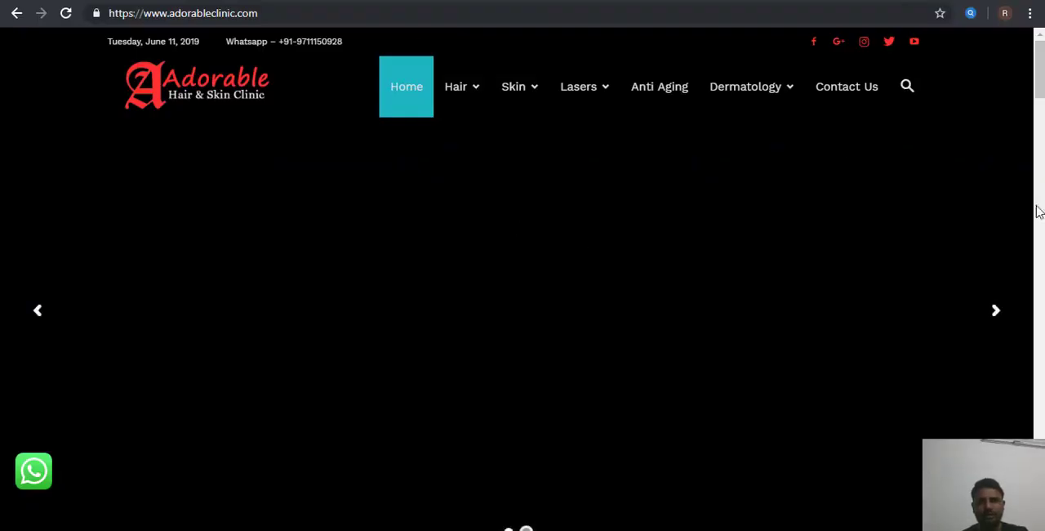
# Step: Switch to the Adorable Clinic website and open its Best Hair Fall Clinic in Delhi page from the footer's Hair links
pyautogui.scroll(-10, 925, 229)
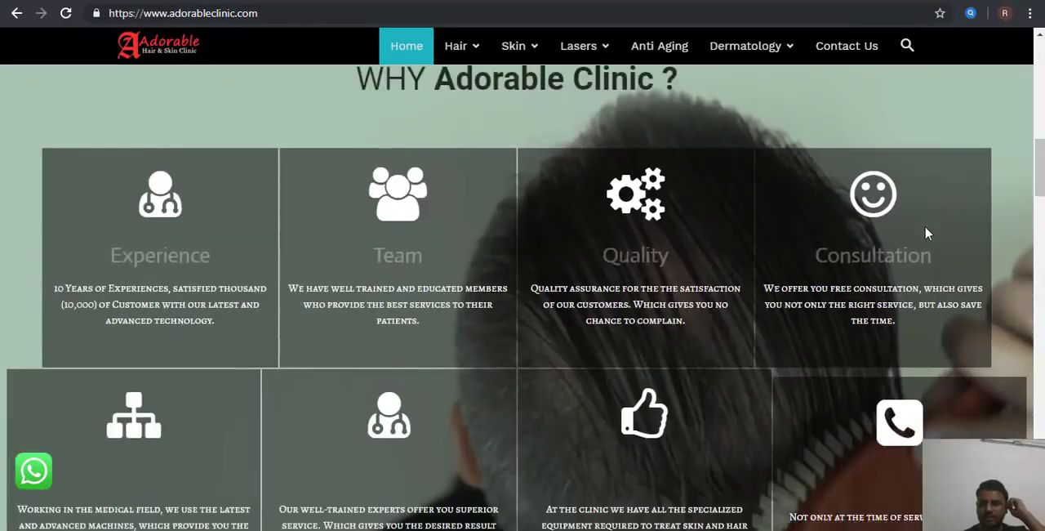
pyautogui.scroll(-15, 925, 233)
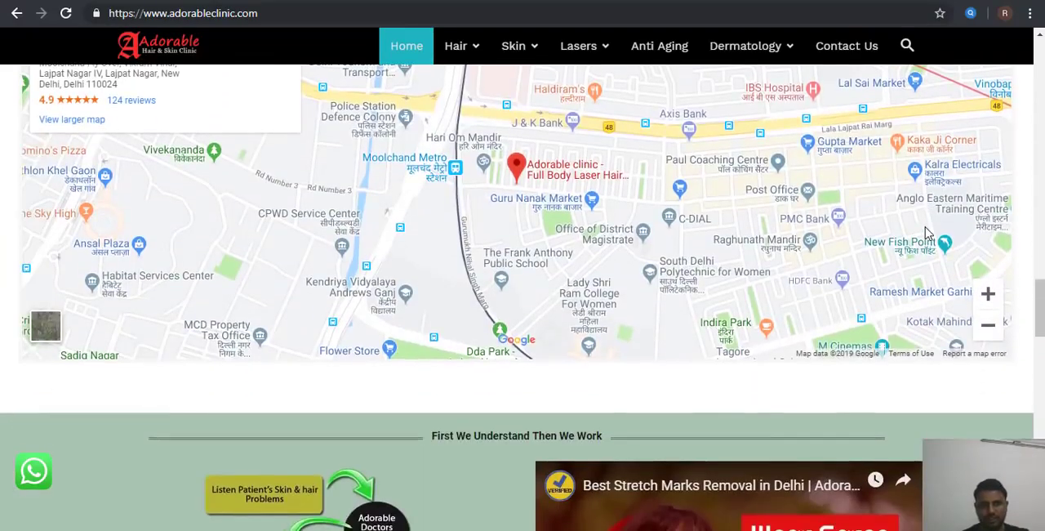
pyautogui.scroll(-15, 926, 232)
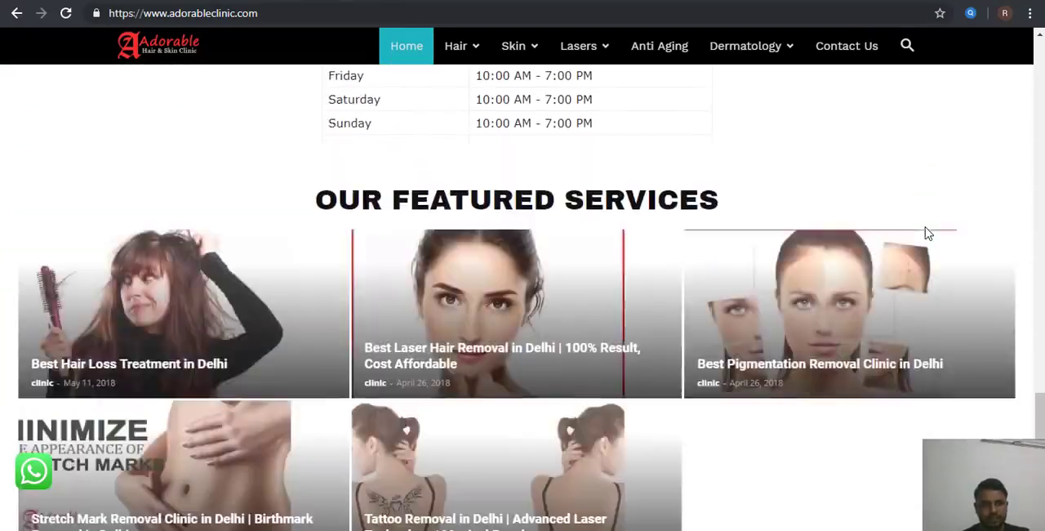
pyautogui.scroll(-8, 927, 234)
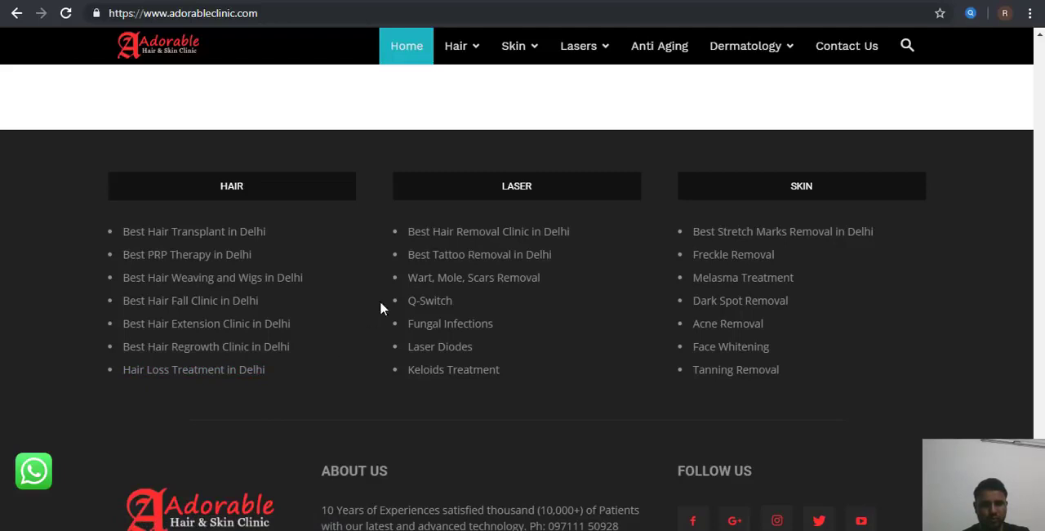
pyautogui.click(225, 304)
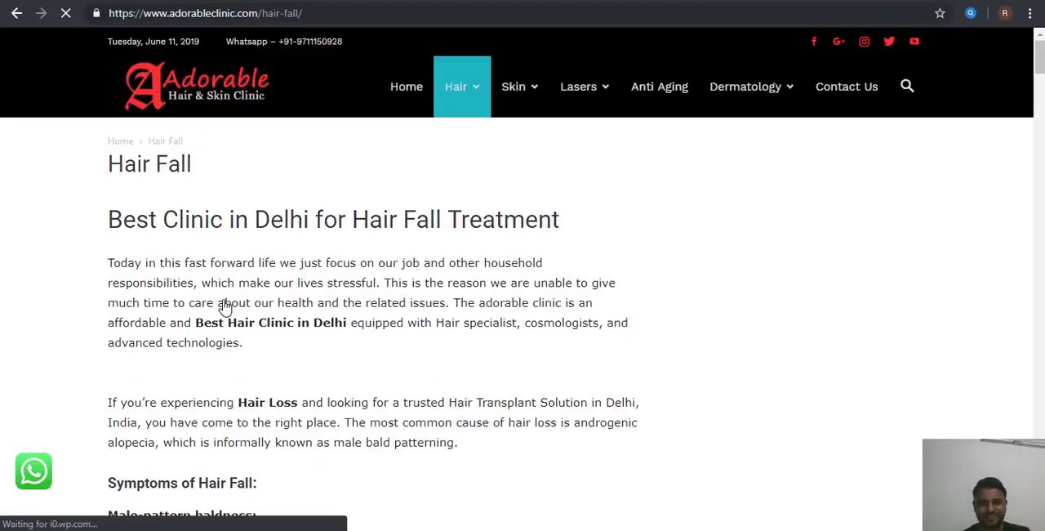
# Step: Copy the clinic's WhatsApp number from its website into Google Ads as the India number for phone calls, and continue to the campaign settings
pyautogui.click(276, 12)
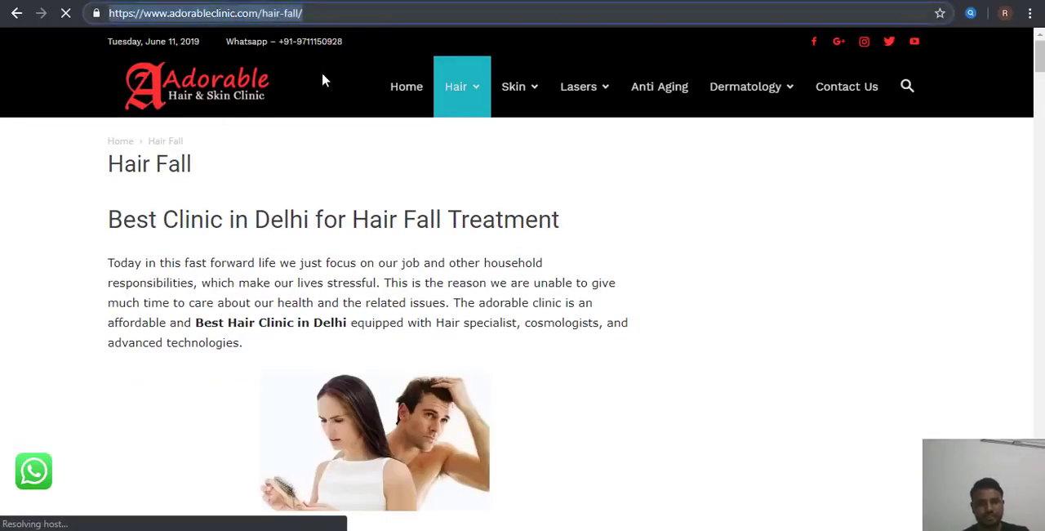
pyautogui.moveTo(346, 46); pyautogui.dragTo(297, 48)
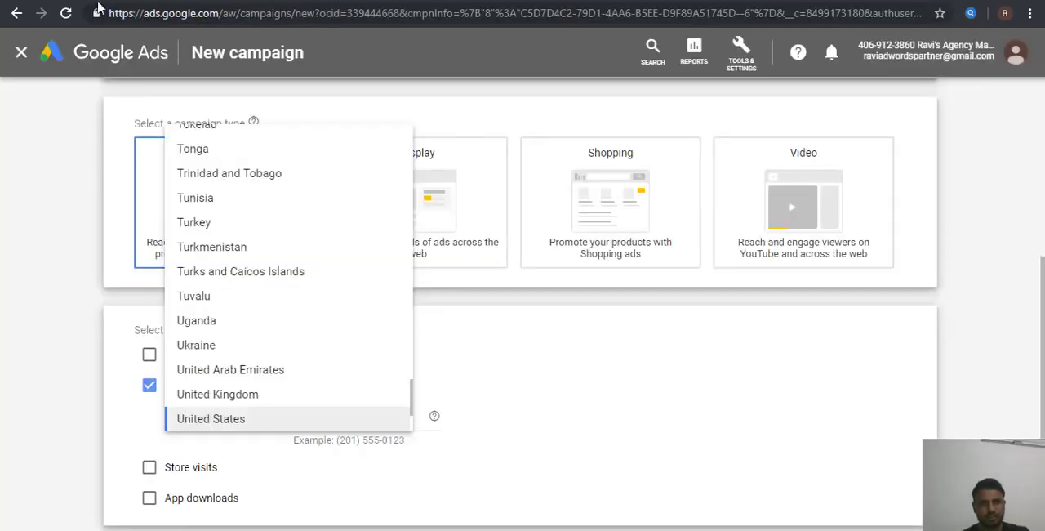
pyautogui.press('i')
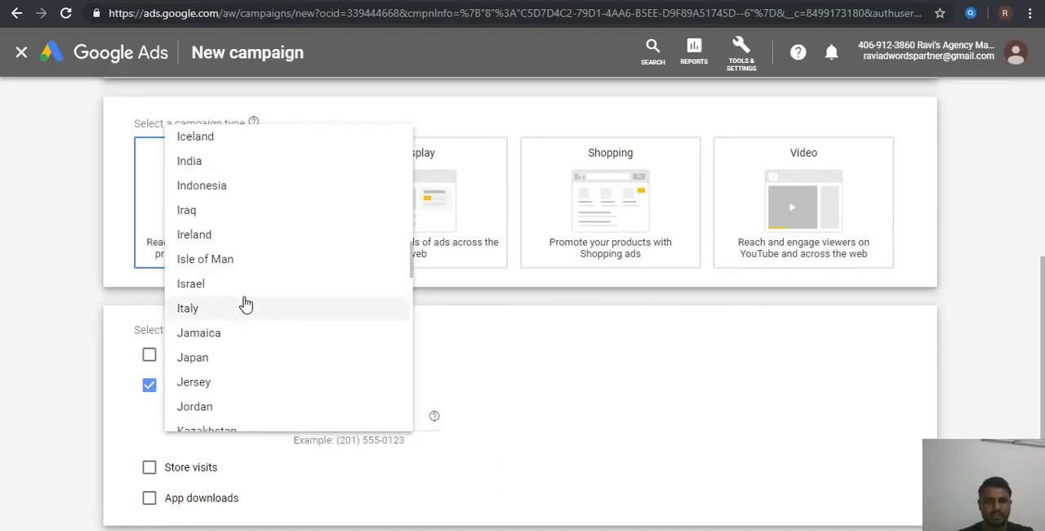
pyautogui.click(200, 165)
pyautogui.click(329, 417)
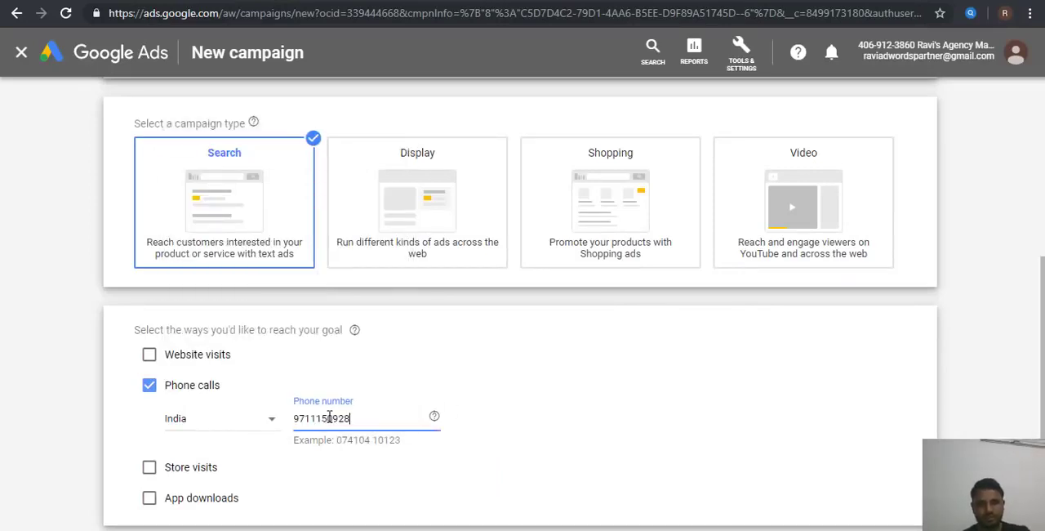
pyautogui.scroll(-2, 562, 442)
pyautogui.click(148, 449)
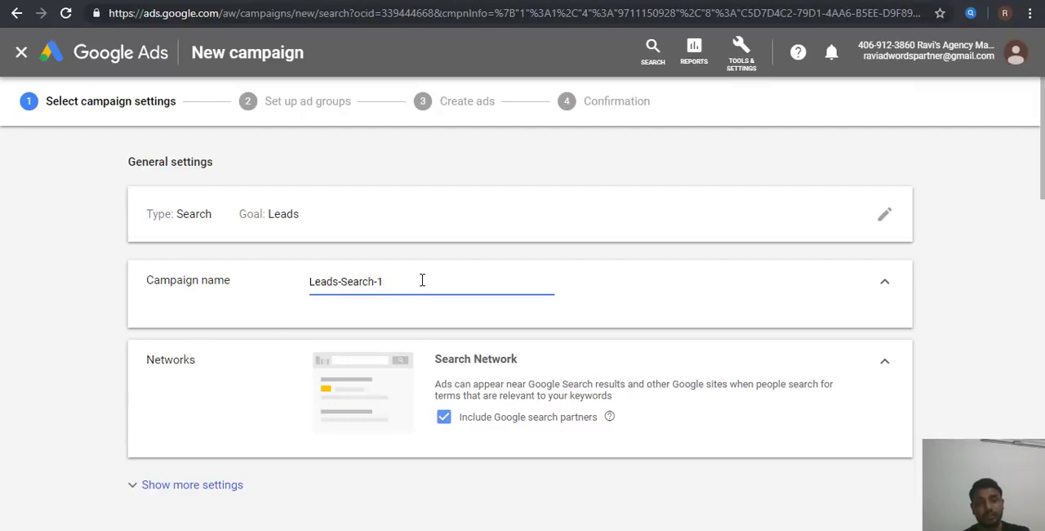
# Step: Name the campaign Adorable_Clinic and exclude Google search partners from its networks
pyautogui.hotkey('ctrl', 'a')
pyautogui.write('Ado')
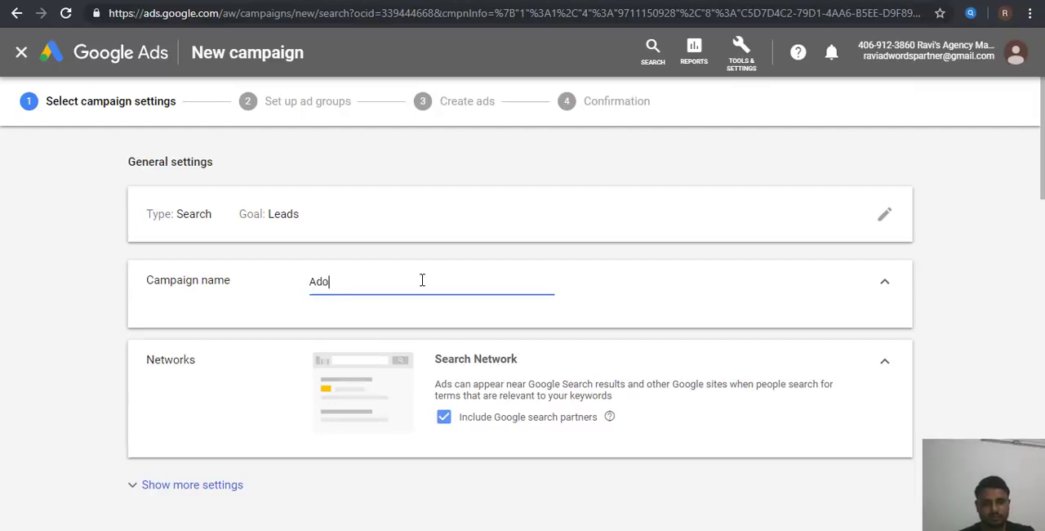
pyautogui.write('barable_')
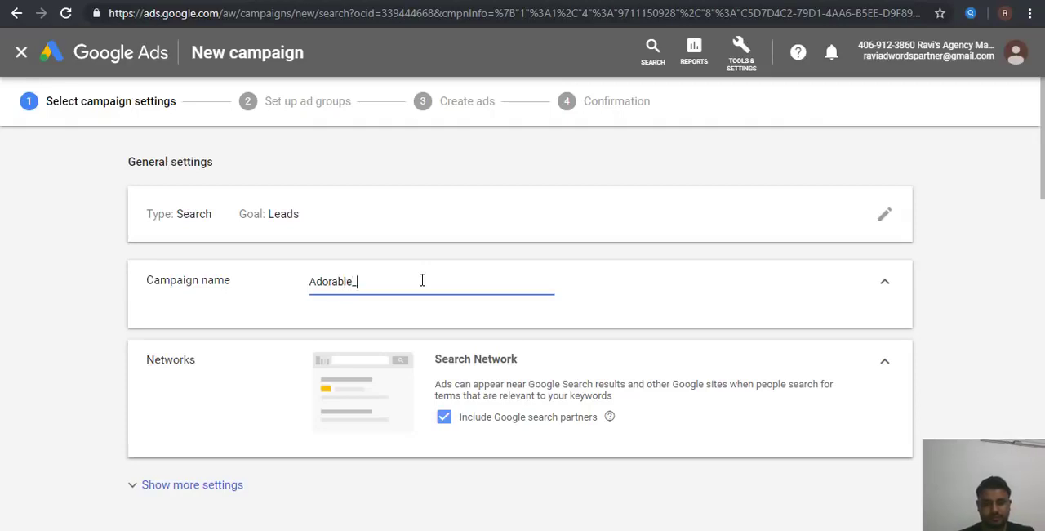
pyautogui.write('Clin')
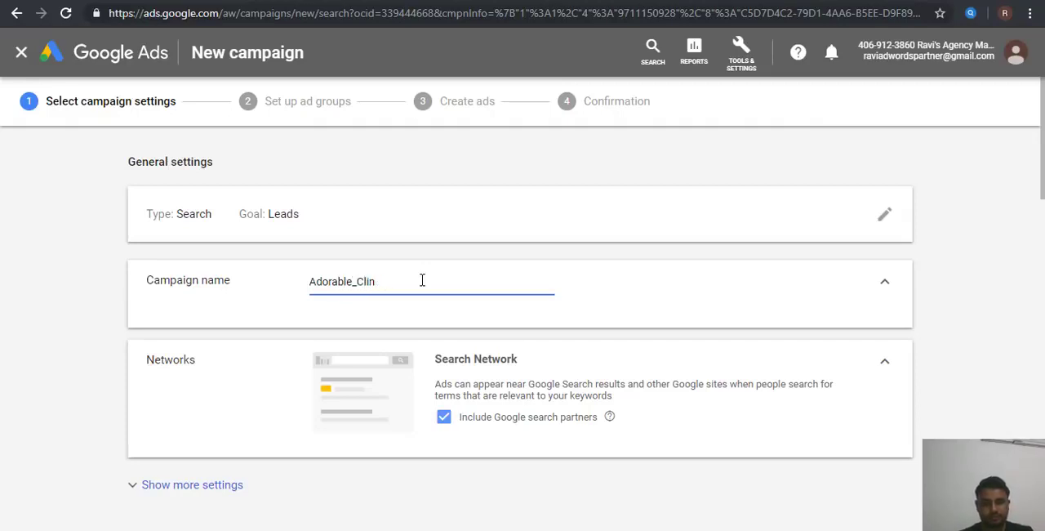
pyautogui.write('ckic')
pyautogui.scroll(-3, 422, 280)
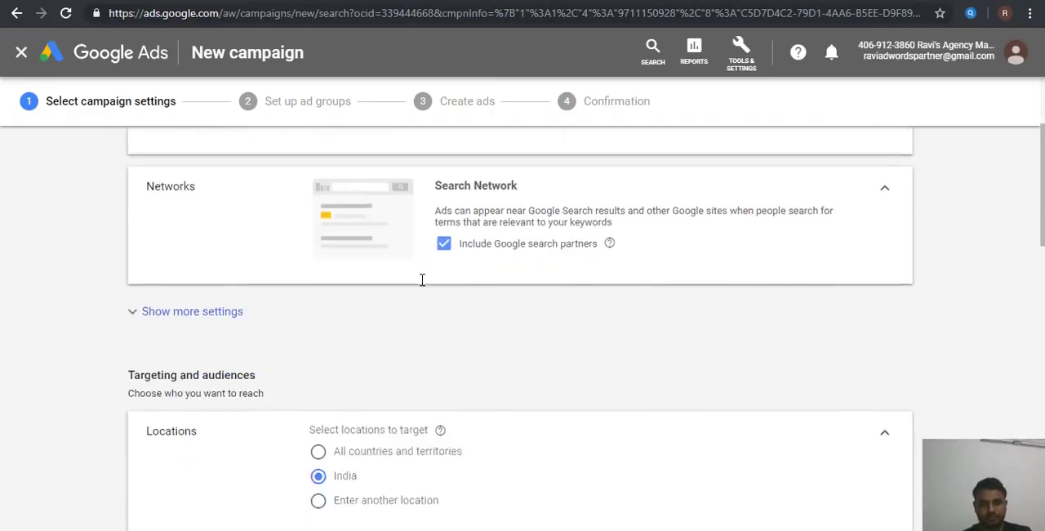
pyautogui.click(531, 214)
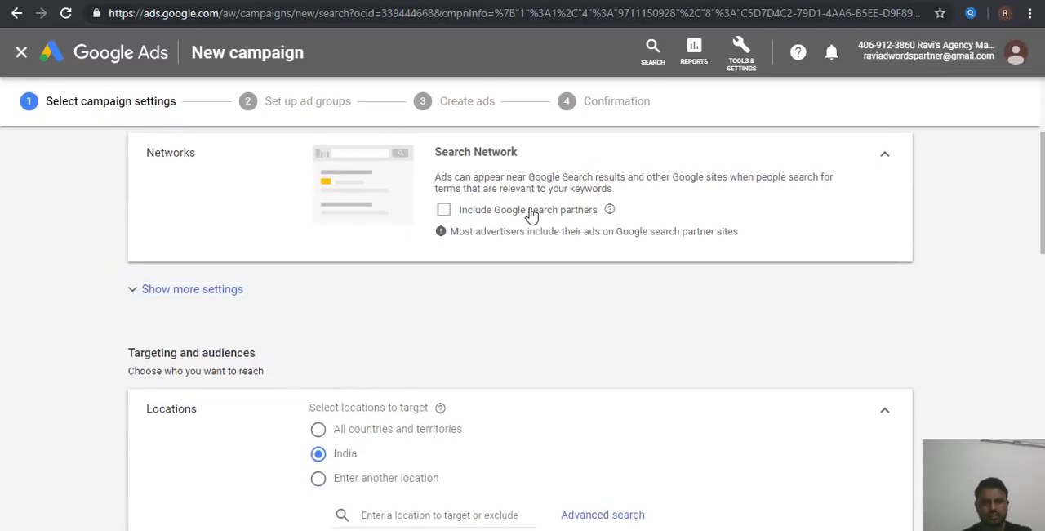
# Step: Target the Delhi, India union territory, limited to people in or regularly in the targeted locations
pyautogui.scroll(-2, 507, 331)
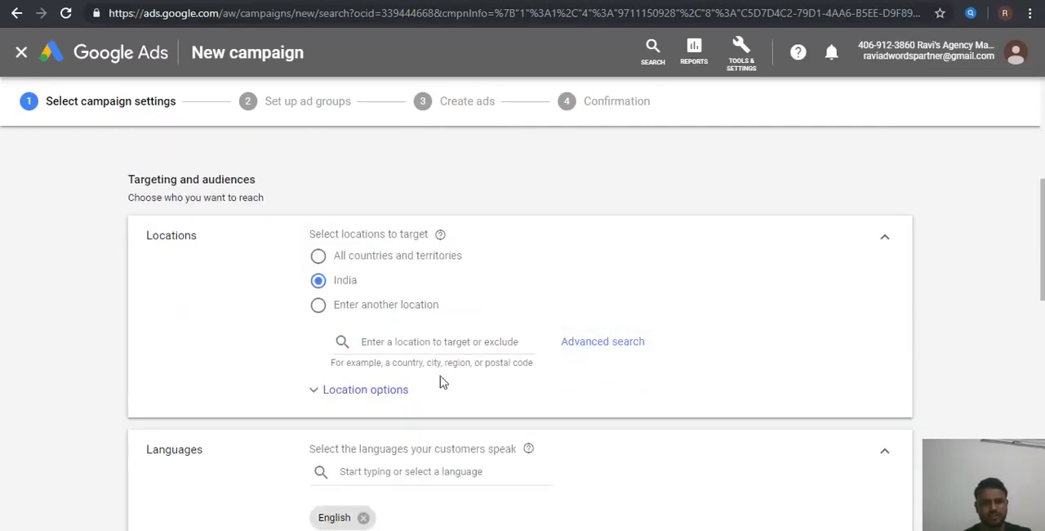
pyautogui.click(397, 389)
pyautogui.click(414, 482)
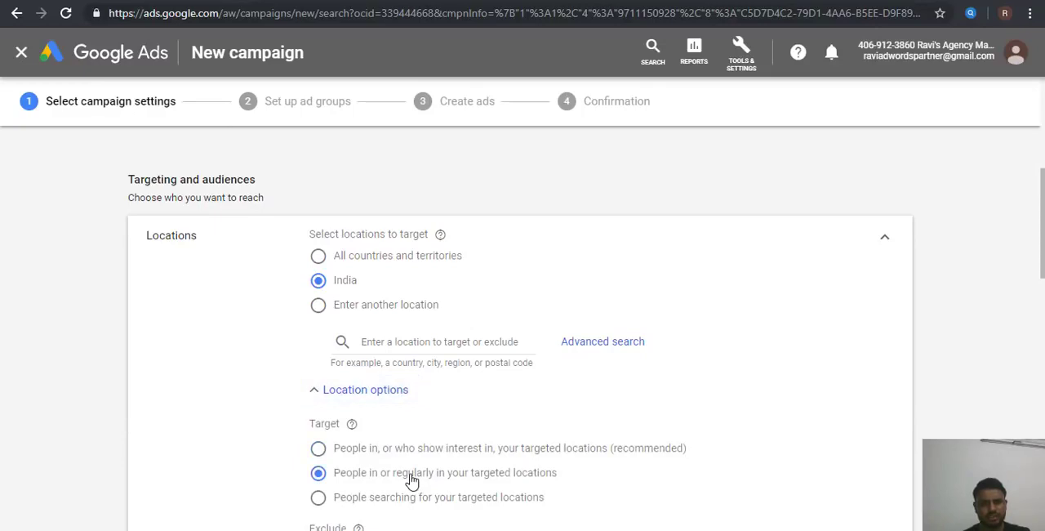
pyautogui.click(369, 308)
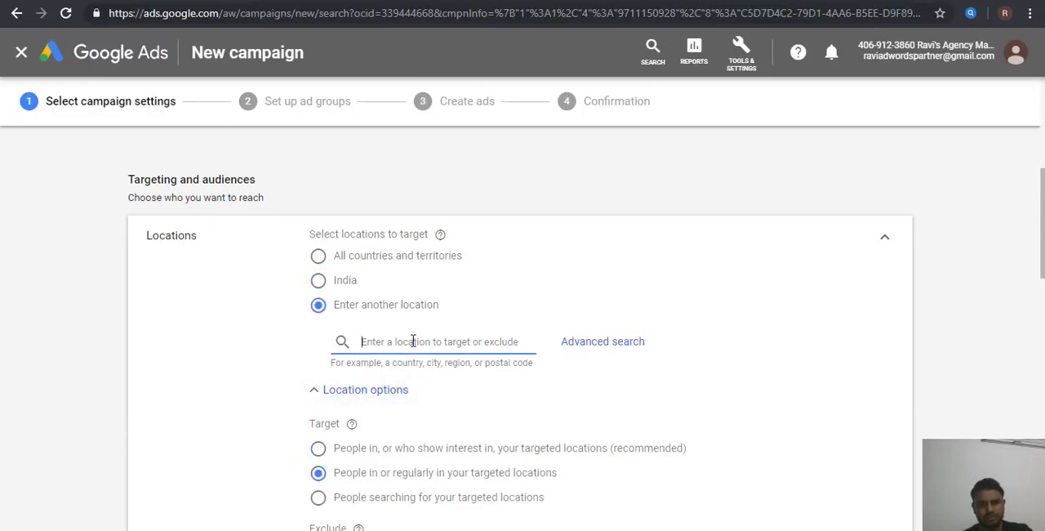
pyautogui.write('Delhi')
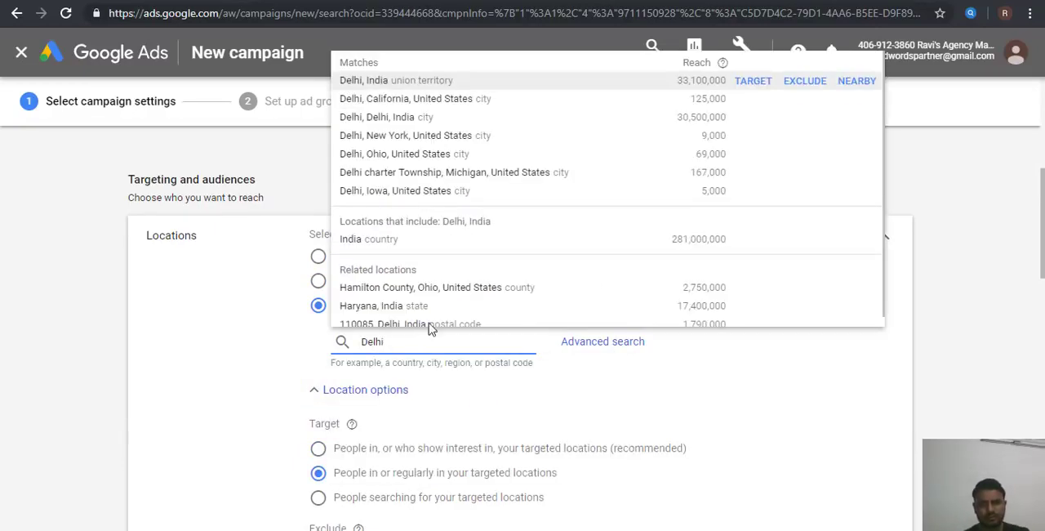
pyautogui.click(759, 91)
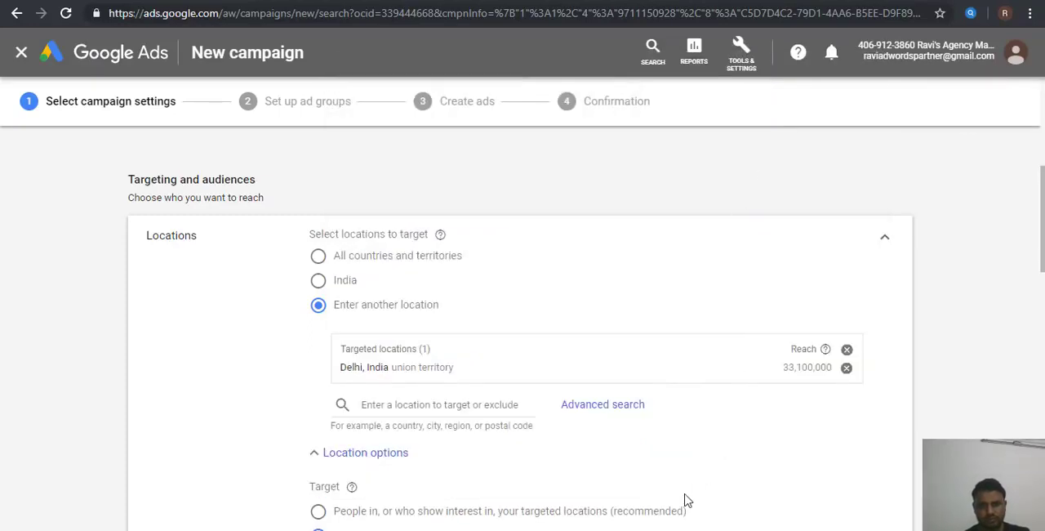
# Step: Review the location and language settings and set the average daily budget to ₹200
pyautogui.scroll(-1, 684, 498)
pyautogui.scroll(-1, 685, 500)
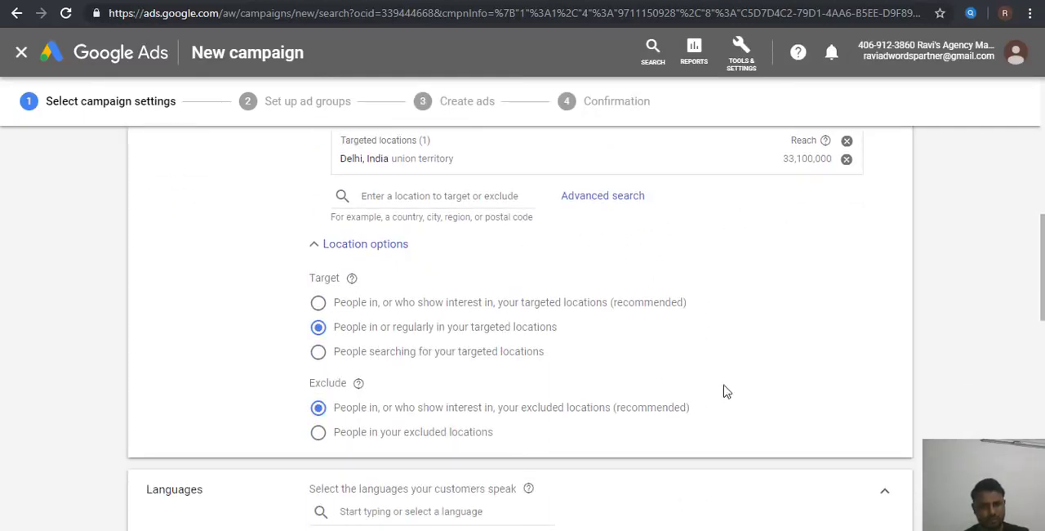
pyautogui.scroll(-2, 800, 396)
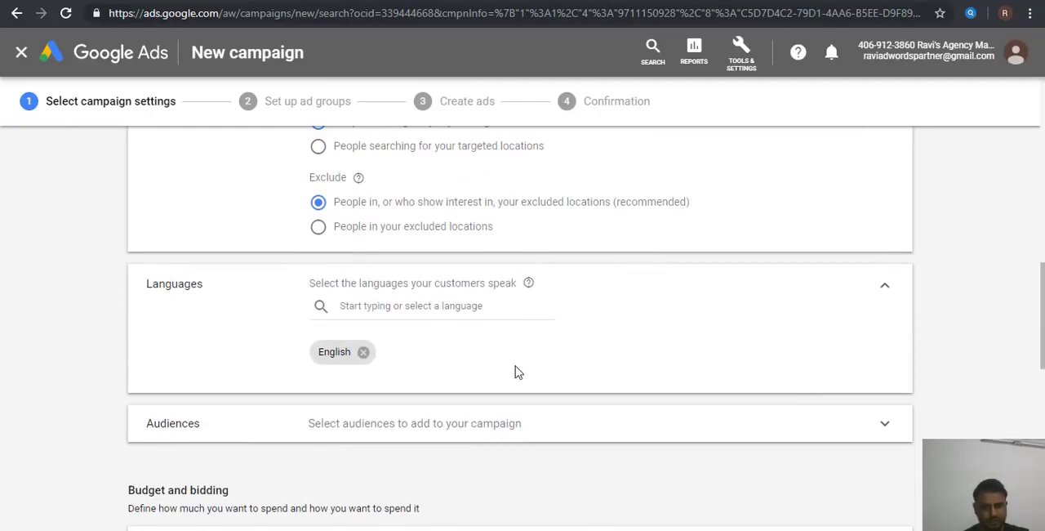
pyautogui.scroll(-1, 515, 372)
pyautogui.scroll(-1, 514, 373)
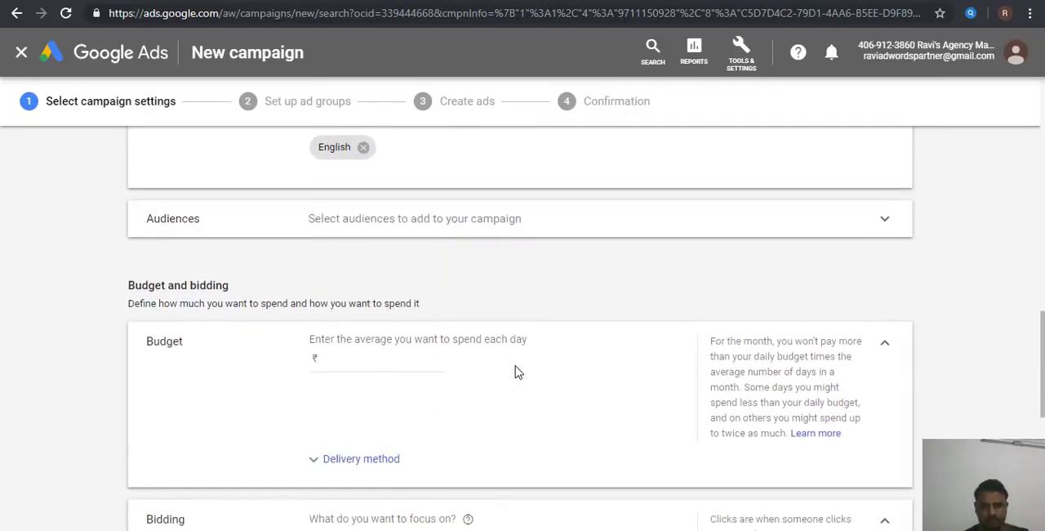
pyautogui.click(357, 356)
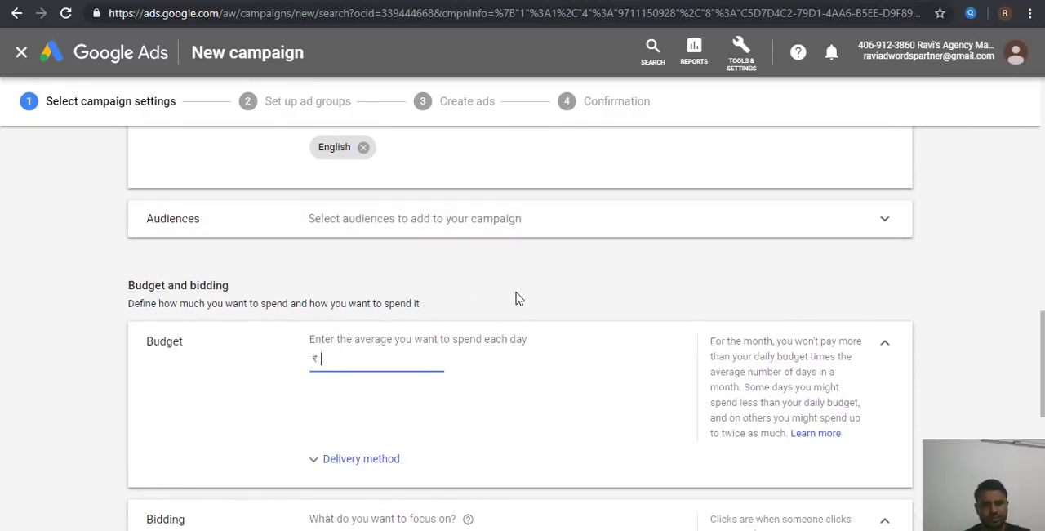
pyautogui.scroll(2, 517, 296)
pyautogui.scroll(-2, 516, 298)
pyautogui.scroll(4, 516, 298)
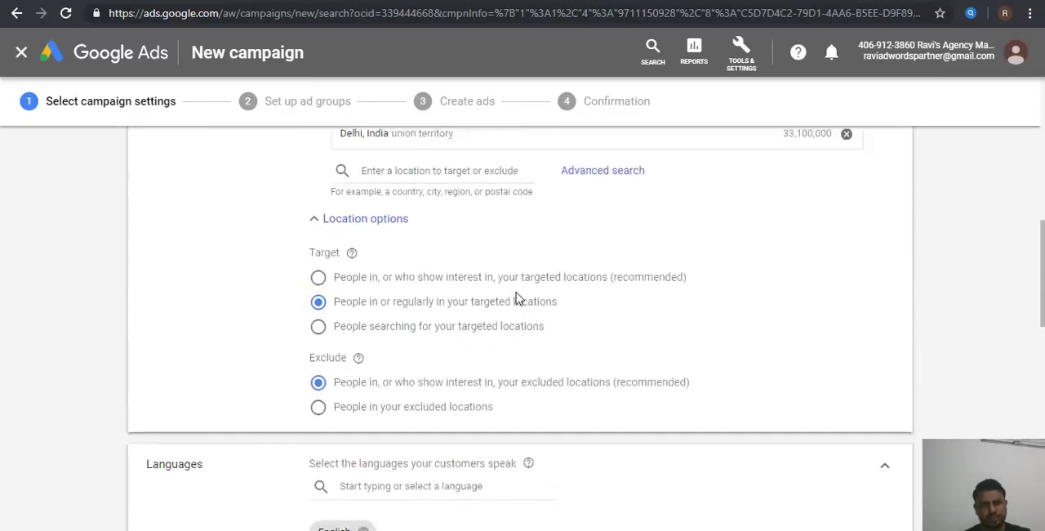
pyautogui.scroll(-1, 516, 299)
pyautogui.scroll(-5, 516, 299)
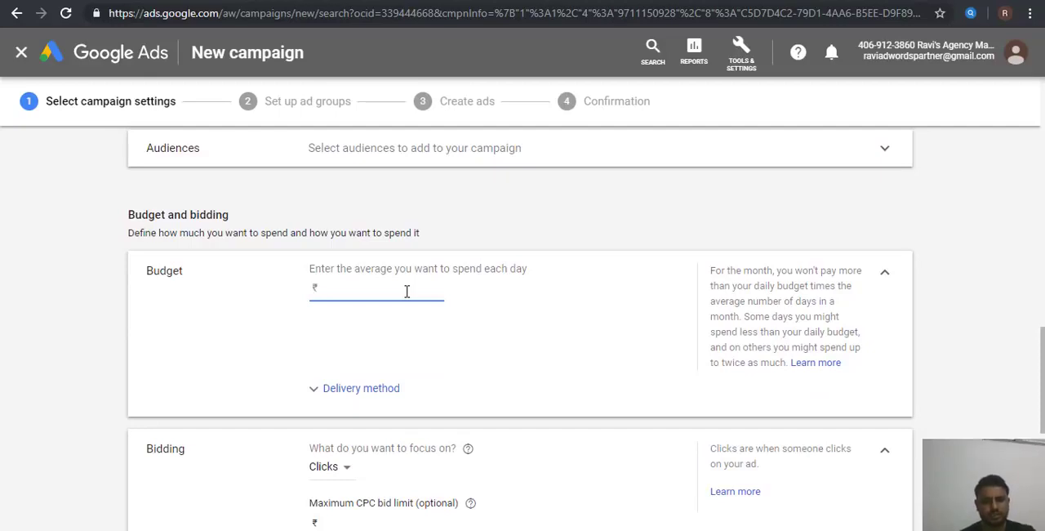
pyautogui.write('200')
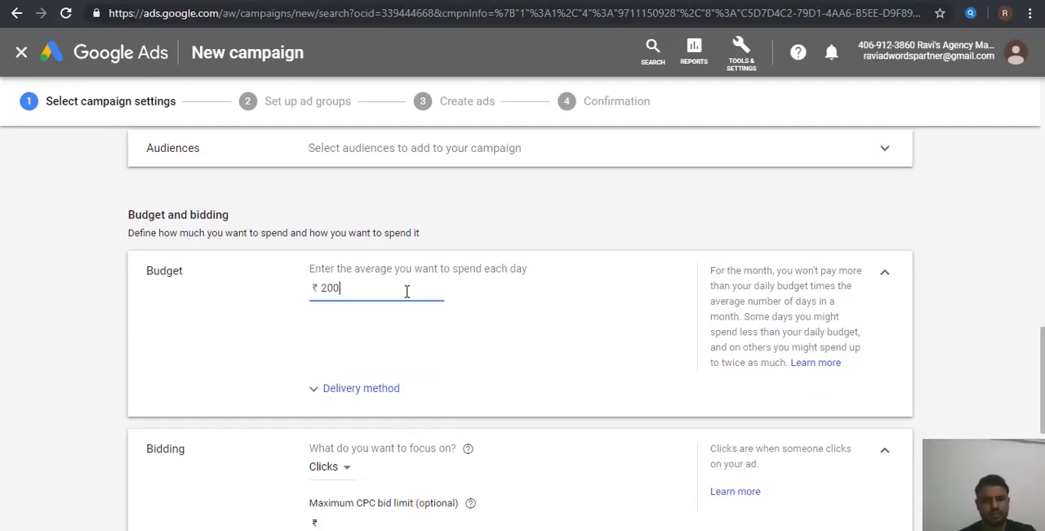
pyautogui.click(521, 356)
# Step: Select the Maximize clicks bid strategy directly with a maximum CPC bid limit of ₹20, and save the campaign settings
pyautogui.scroll(-2, 523, 356)
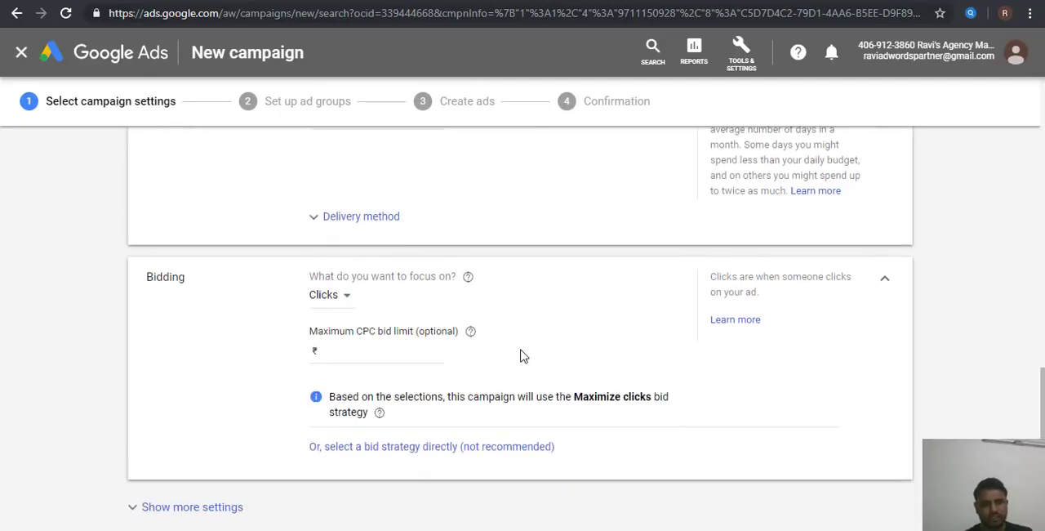
pyautogui.click(377, 219)
pyautogui.click(371, 220)
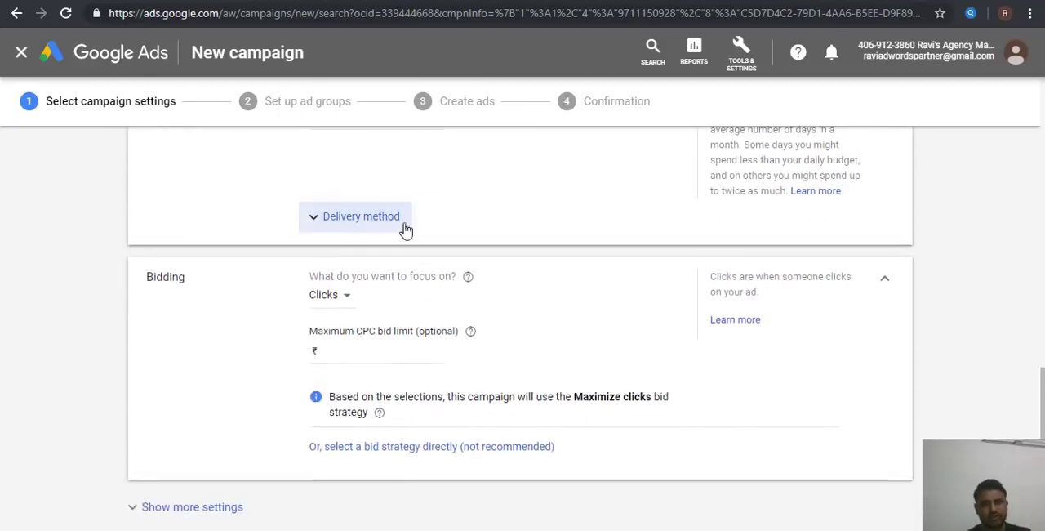
pyautogui.click(334, 302)
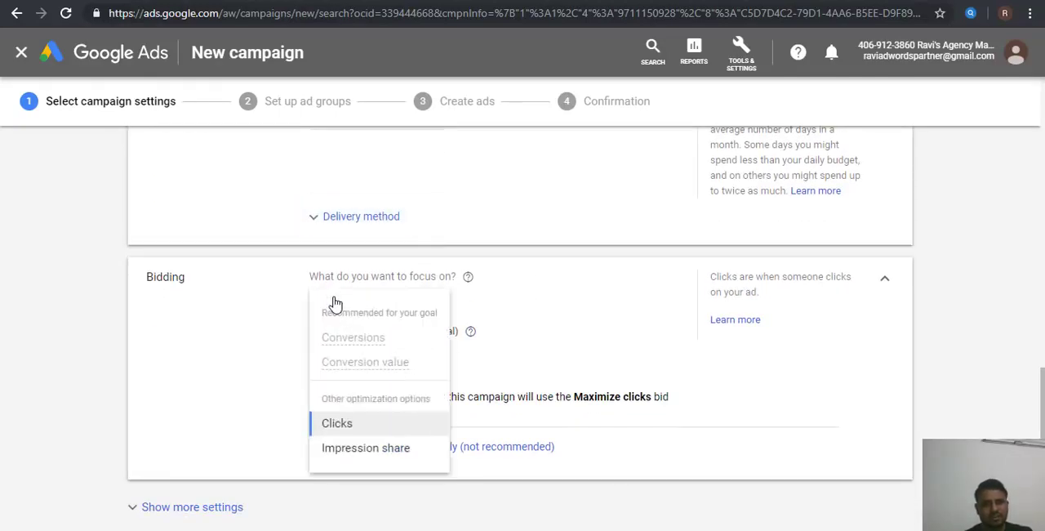
pyautogui.click(577, 312)
pyautogui.click(433, 445)
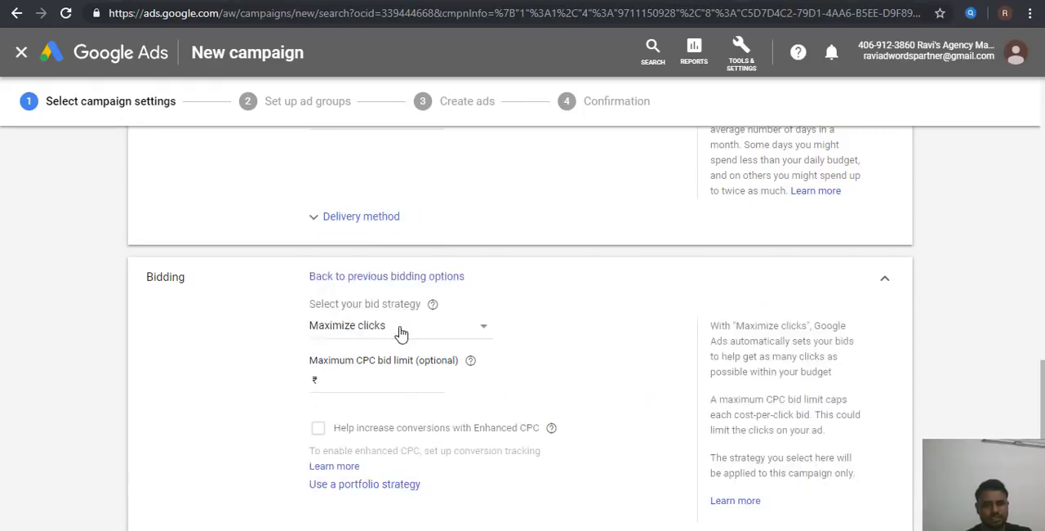
pyautogui.click(355, 379)
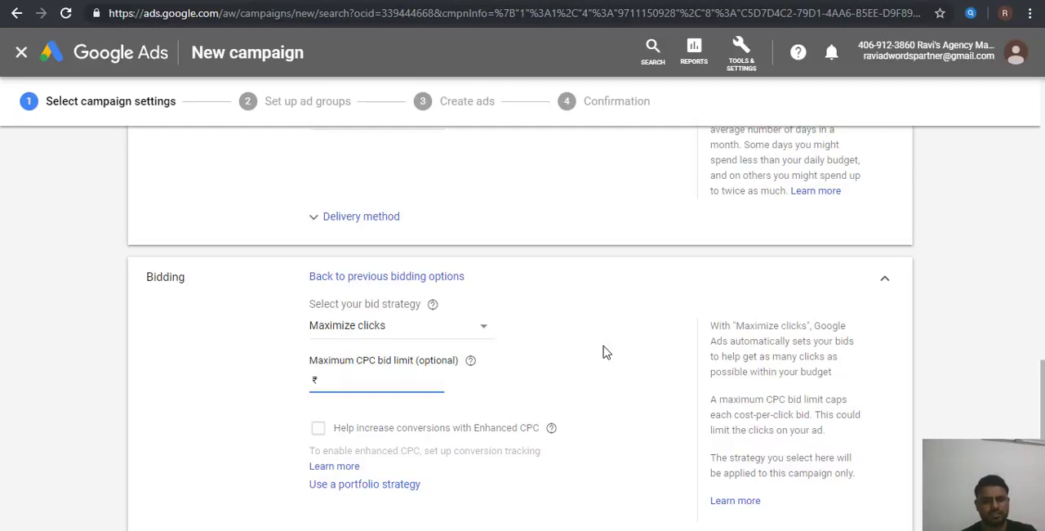
pyautogui.write('20')
pyautogui.scroll(-3, 603, 352)
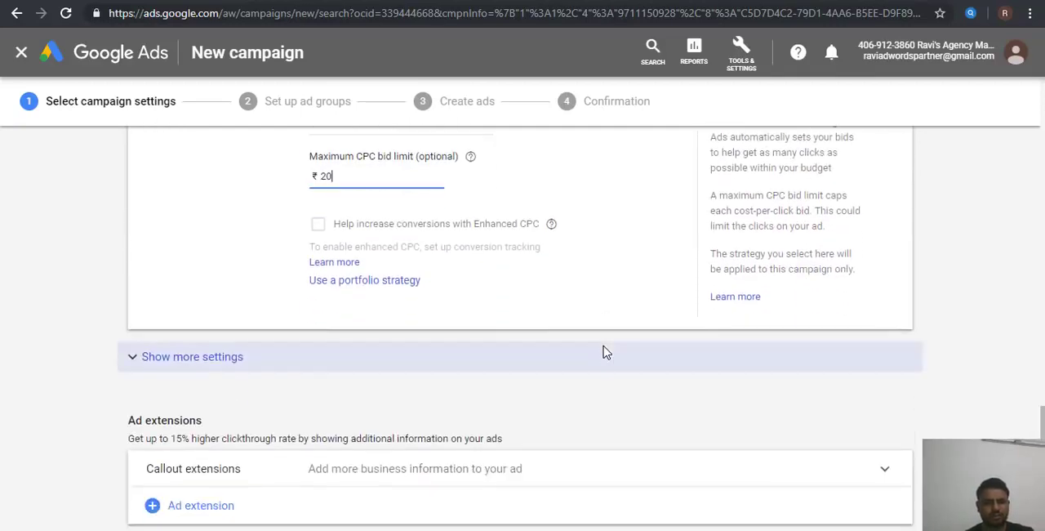
pyautogui.scroll(-1, 603, 352)
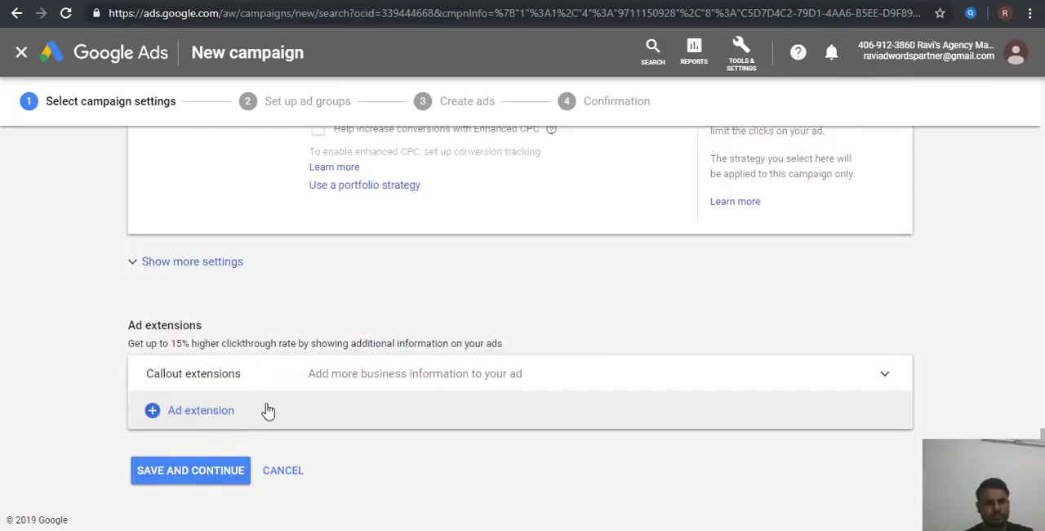
pyautogui.click(209, 478)
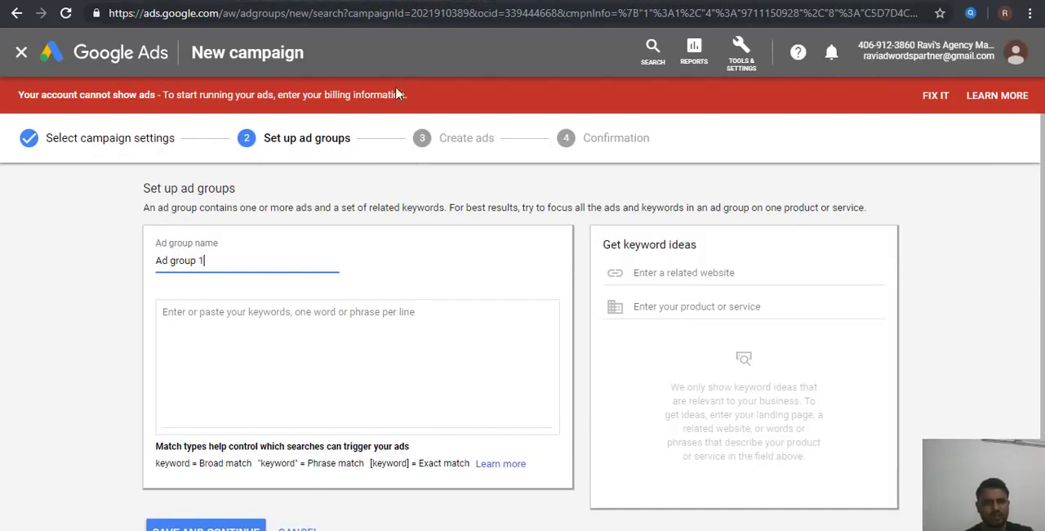
pyautogui.click(237, 1)
pyautogui.click(312, 8)
pyautogui.hotkey('ctrl', 'c')
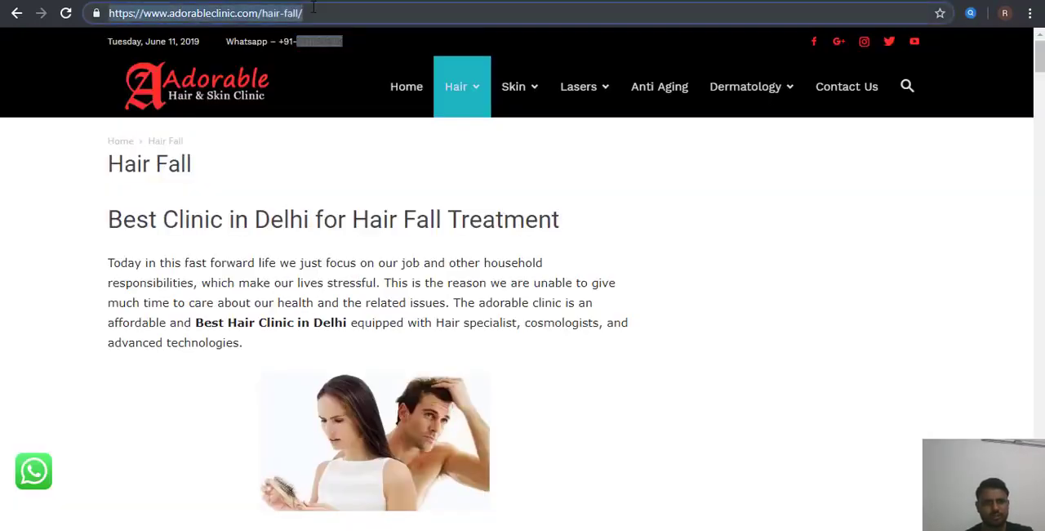
pyautogui.click(194, 1)
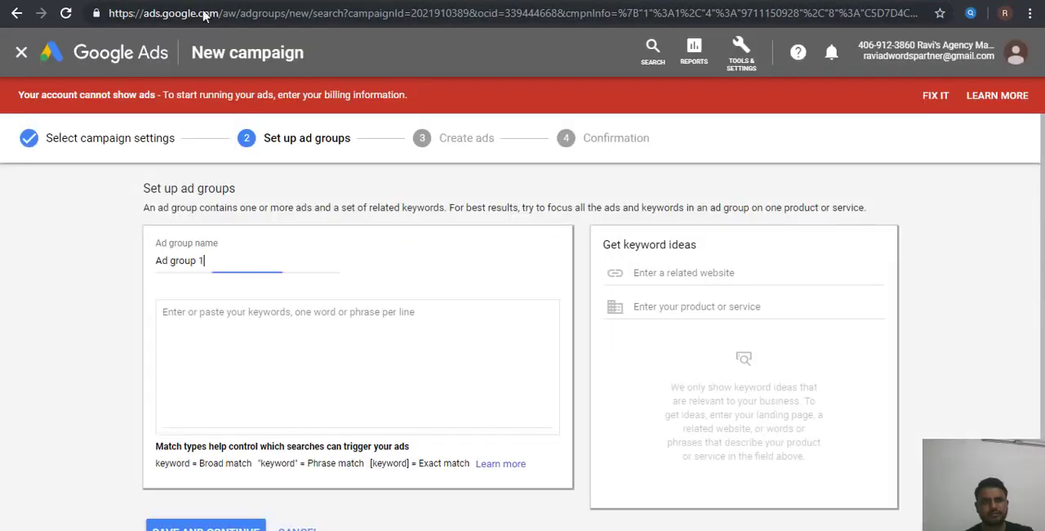
pyautogui.click(663, 274)
pyautogui.hotkey('ctrl', 'v')
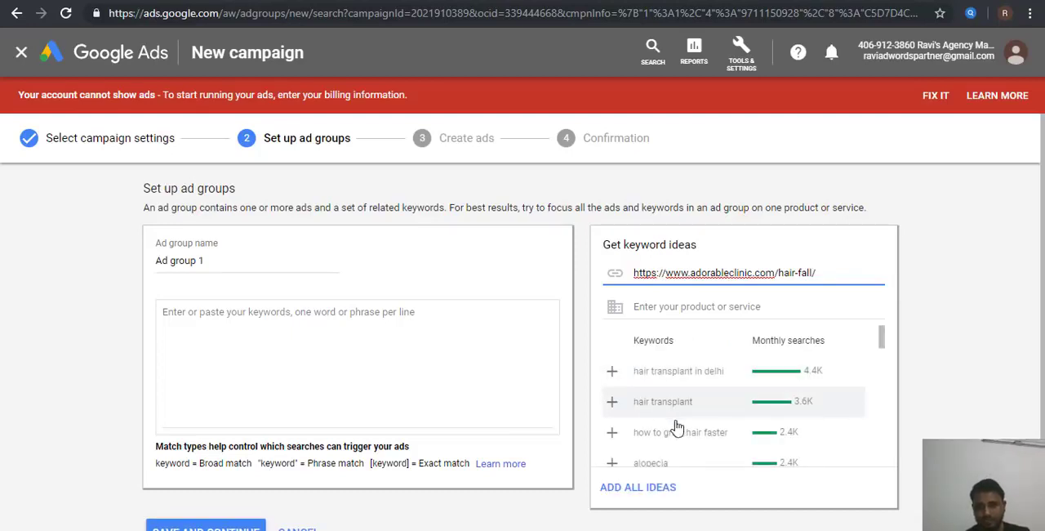
# Step: Add the suggested keyword "how to stop hair fall" to the ad group and browse the remaining keyword ideas
pyautogui.scroll(-3, 661, 436)
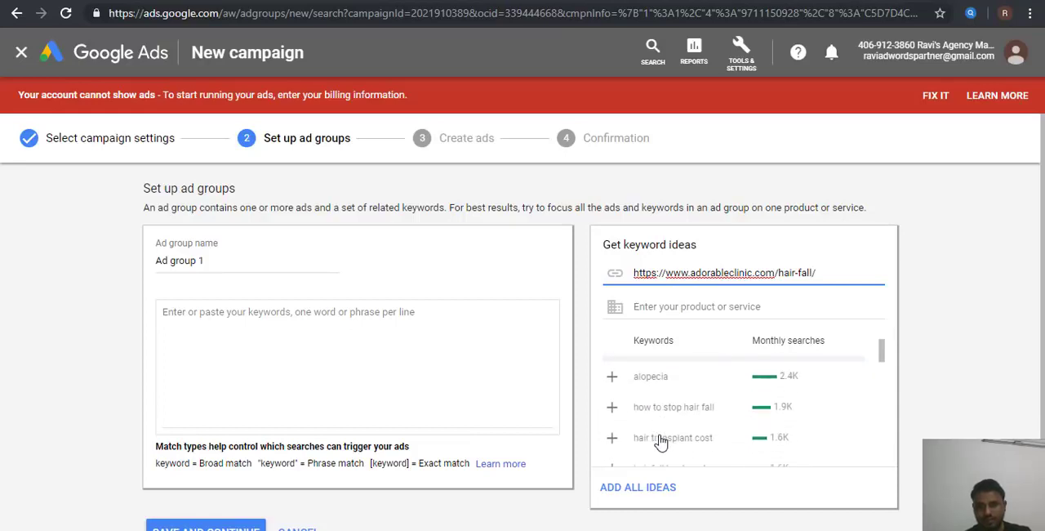
pyautogui.click(611, 406)
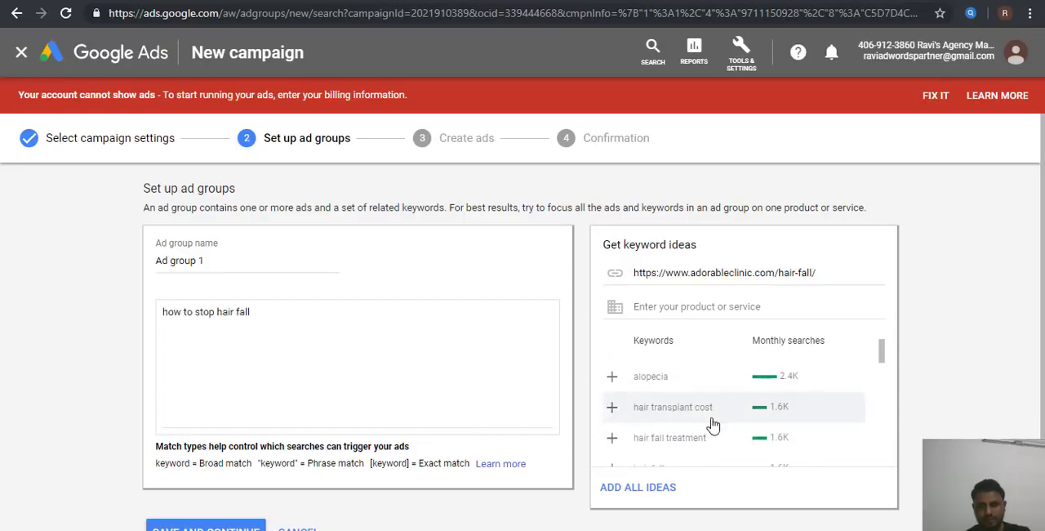
pyautogui.scroll(-1, 712, 425)
pyautogui.scroll(-1, 713, 424)
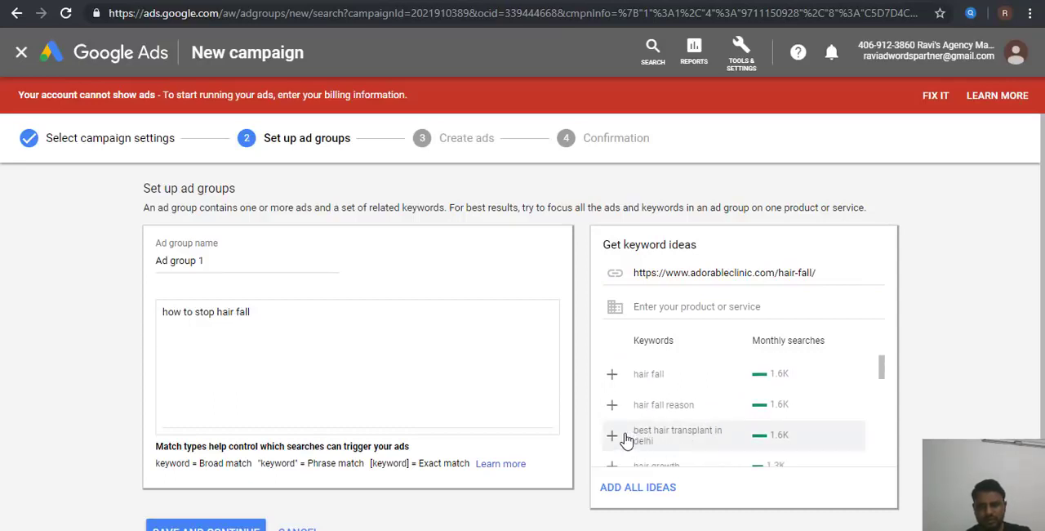
pyautogui.scroll(-3, 626, 441)
pyautogui.scroll(-2, 684, 448)
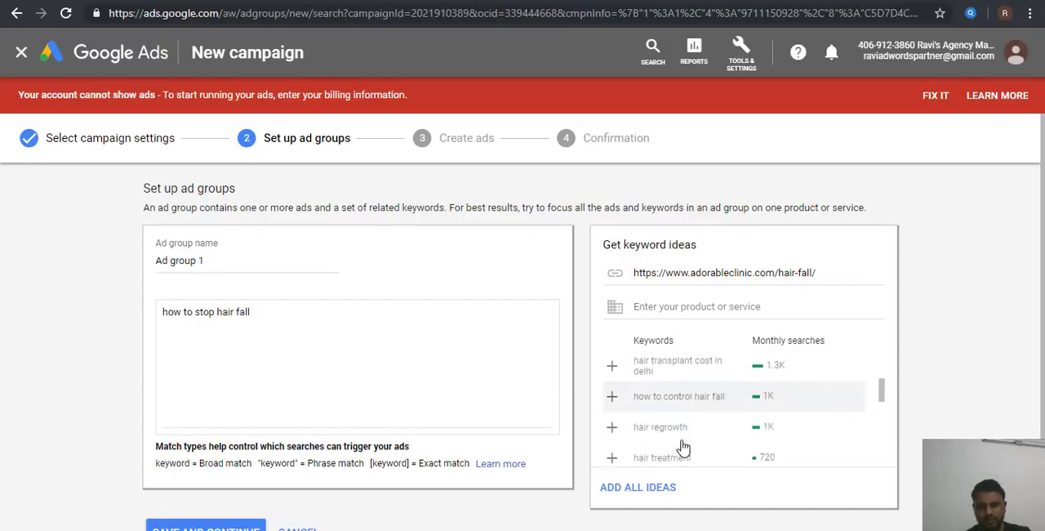
pyautogui.scroll(-4, 683, 447)
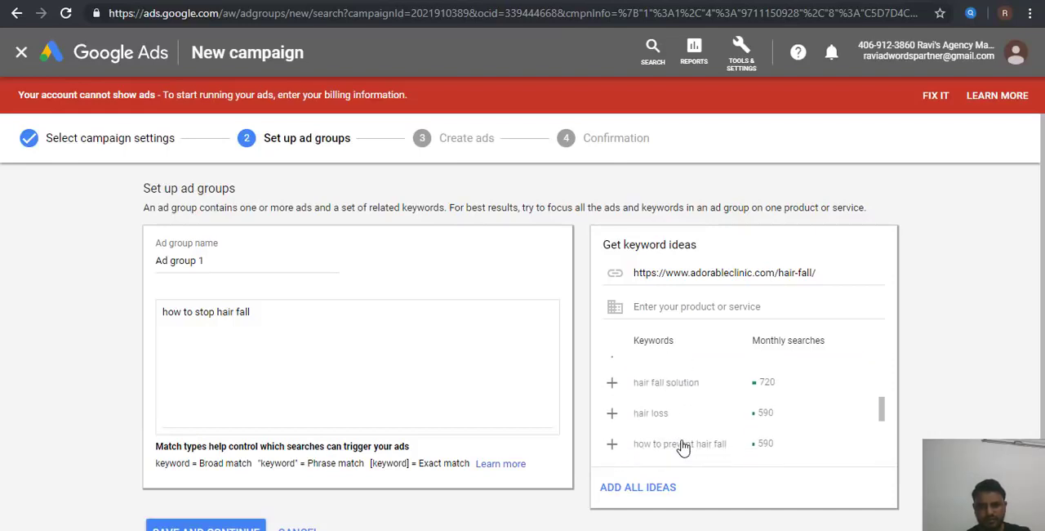
pyautogui.scroll(-1, 684, 447)
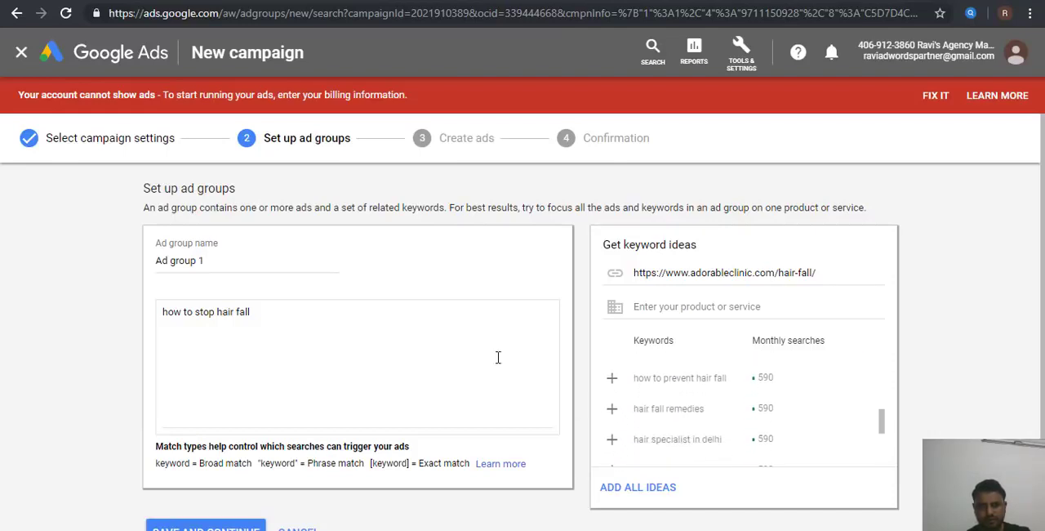
# Step: Make the keyword "how to stop hair fall" phrase match by enclosing it in double quotation marks
pyautogui.click(385, 370)
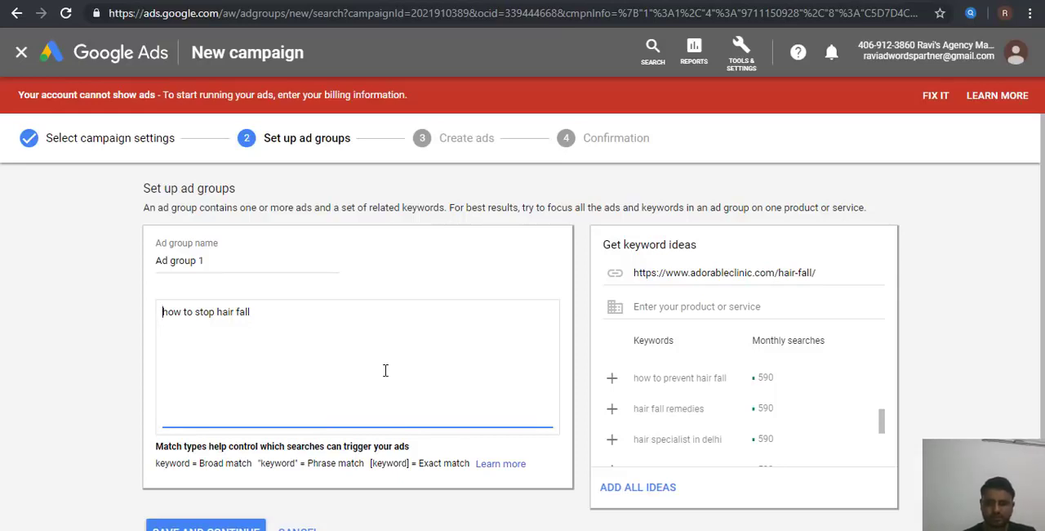
pyautogui.press('Up')
pyautogui.write('"')
pyautogui.hotkey('ctrl', 'Right')
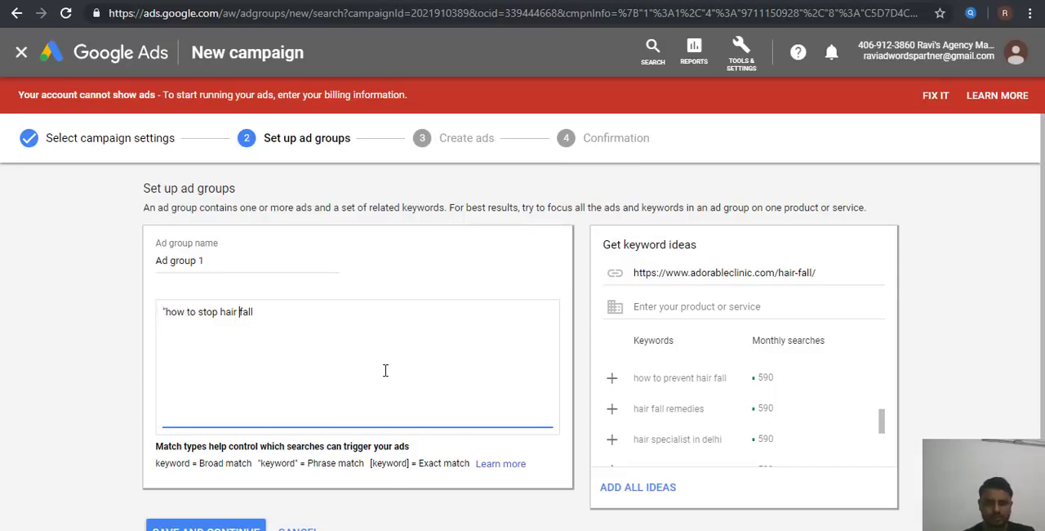
pyautogui.press('Down')
pyautogui.hotkey('ctrl', 'Right')
pyautogui.write('"hair fa')
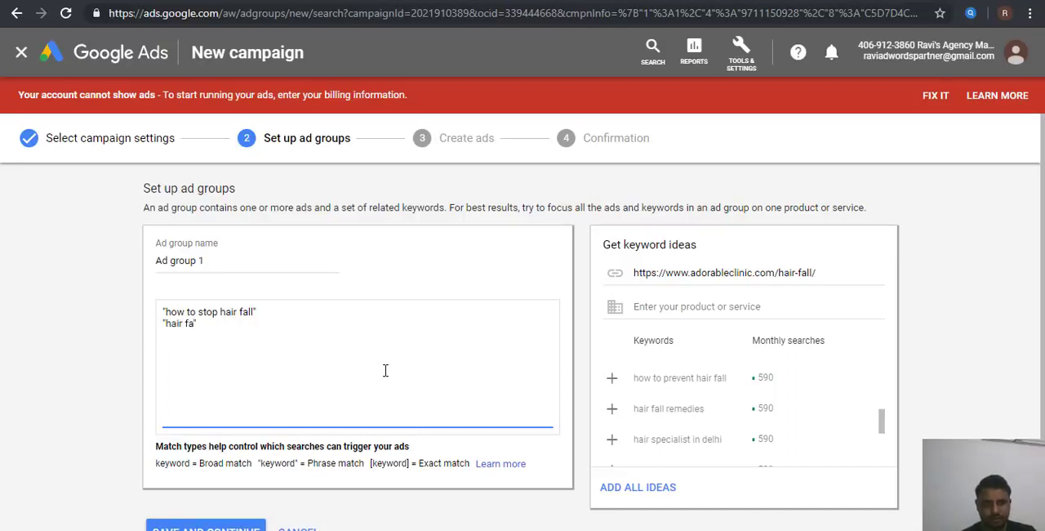
pyautogui.write('ll clinic"')
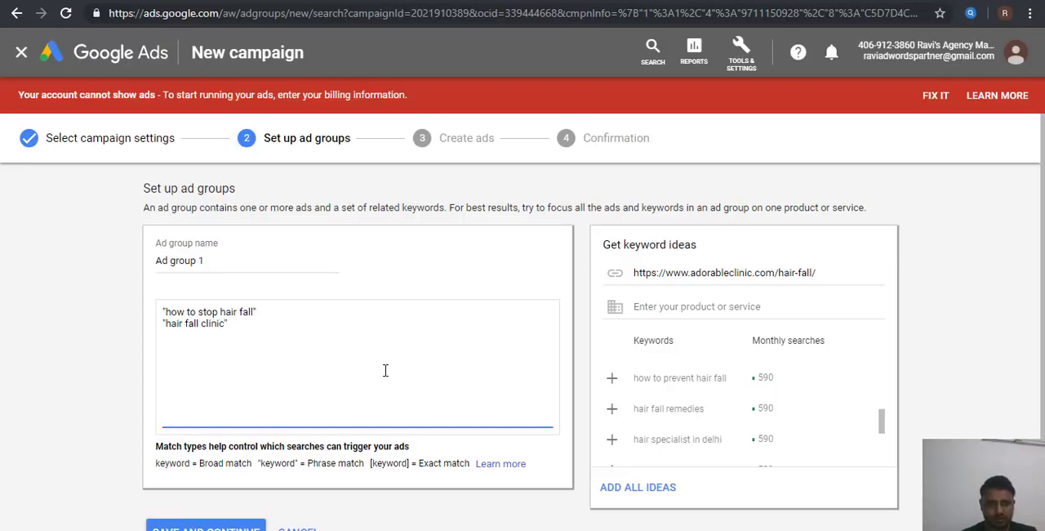
# Step: Add the phrase-match keyword "hair fall clinic in delhi" on its own line in the keyword list
pyautogui.press('BackSpace')
pyautogui.write('in delhi"')
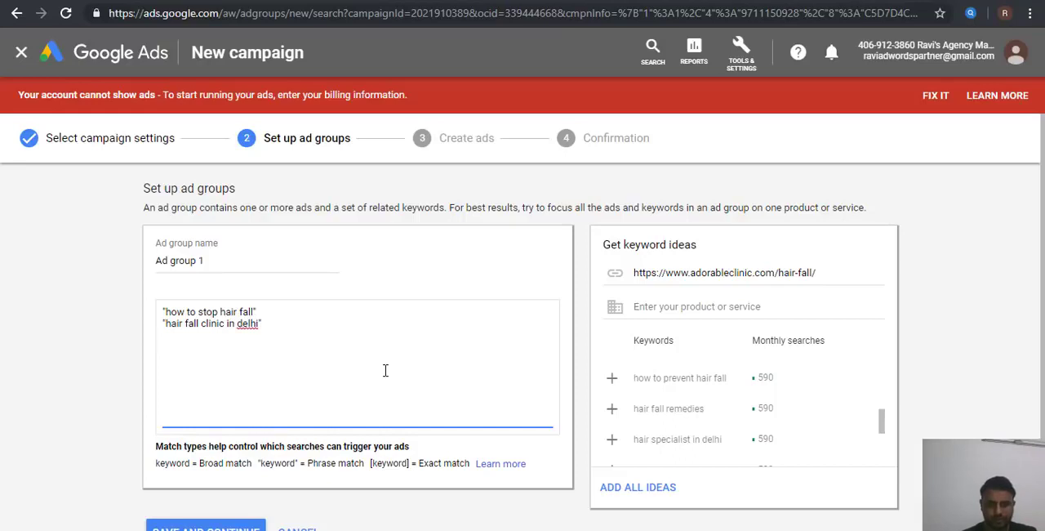
pyautogui.write('"hair fall clincic"')
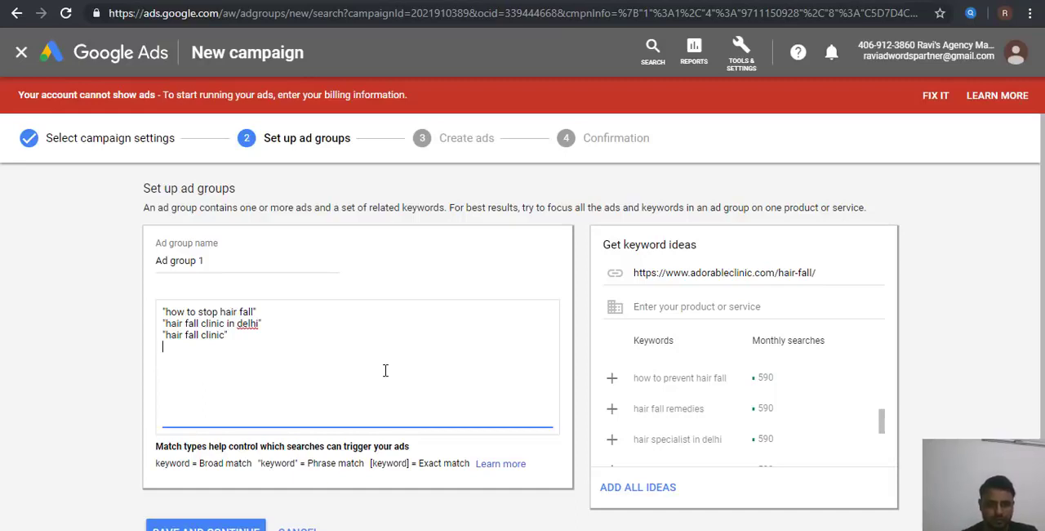
# Step: Add the phrase-match keyword "best hair fall clinic" and insert an empty pair of quotation marks on the line below
pyautogui.write('"')
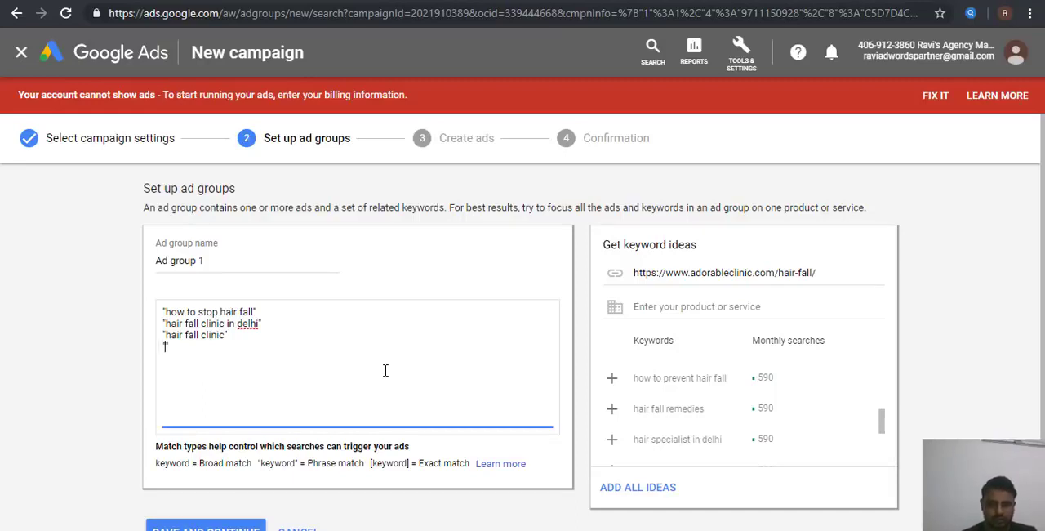
pyautogui.write('best hair ')
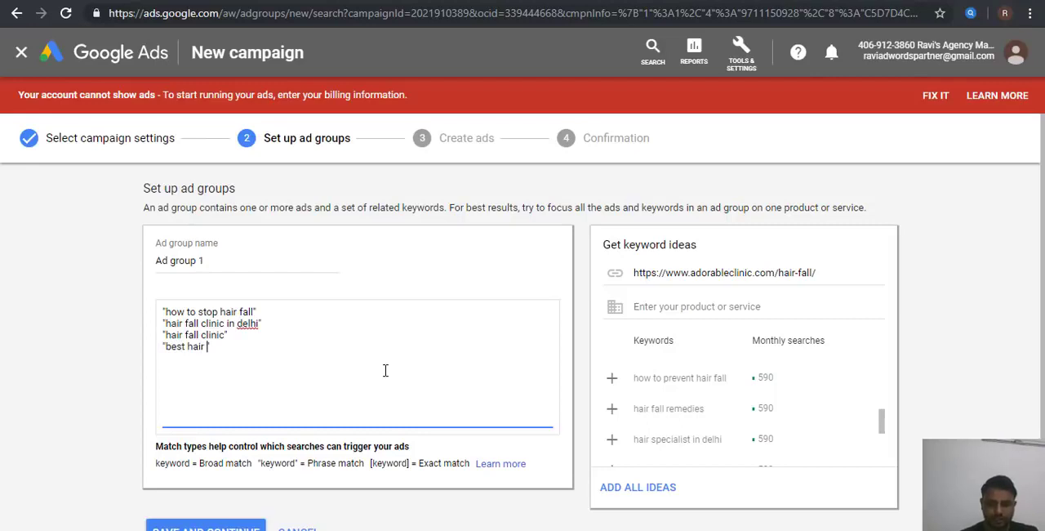
pyautogui.write('fall clinic')
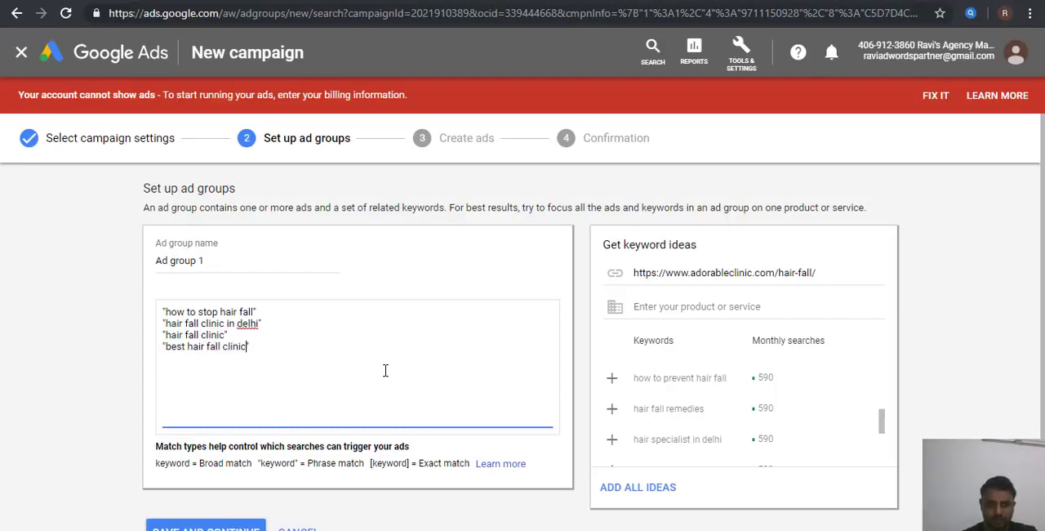
pyautogui.press('BackSpace')
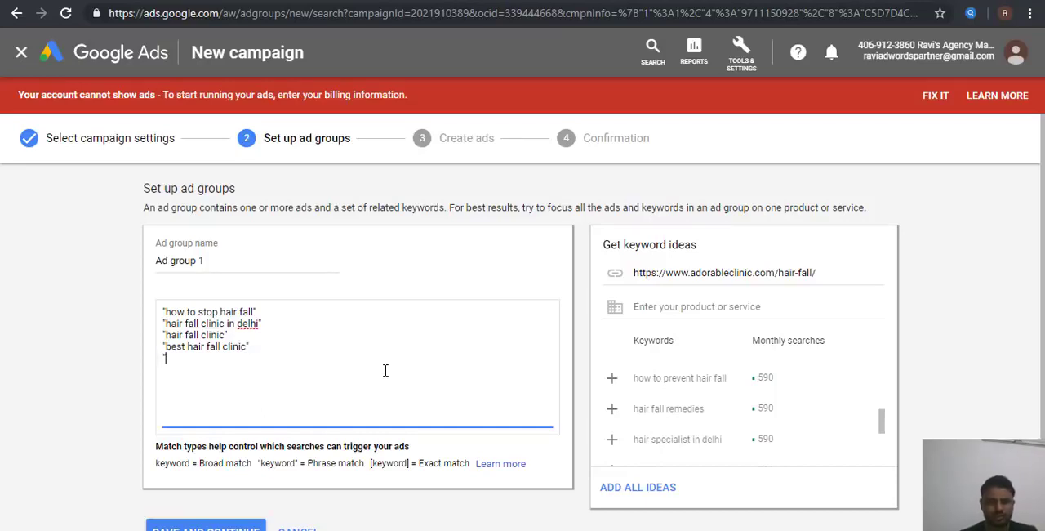
pyautogui.write('"')
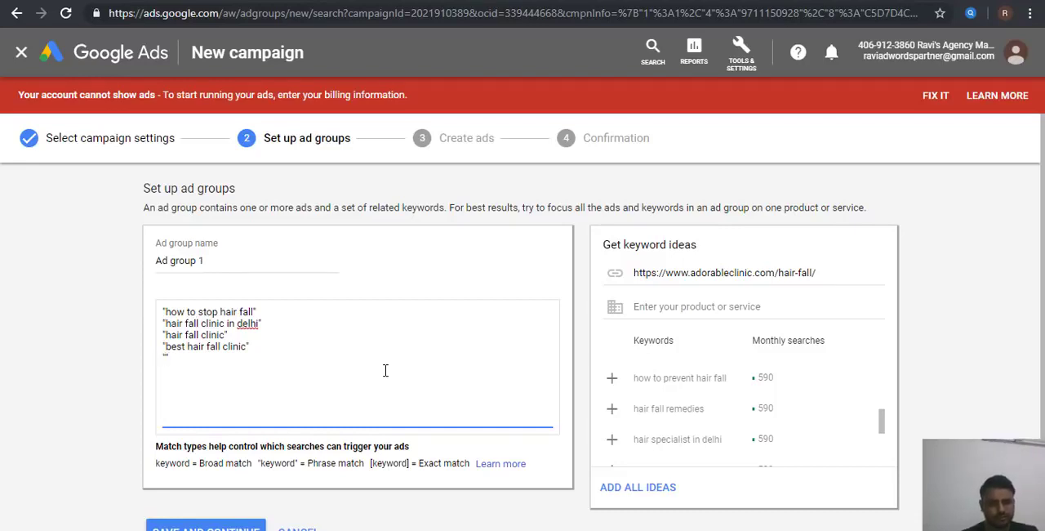
# Step: Replace "delhi" in the second keyword with the suggested spelling "Delhi", and restore its lowercase d
pyautogui.rightClick(249, 323)
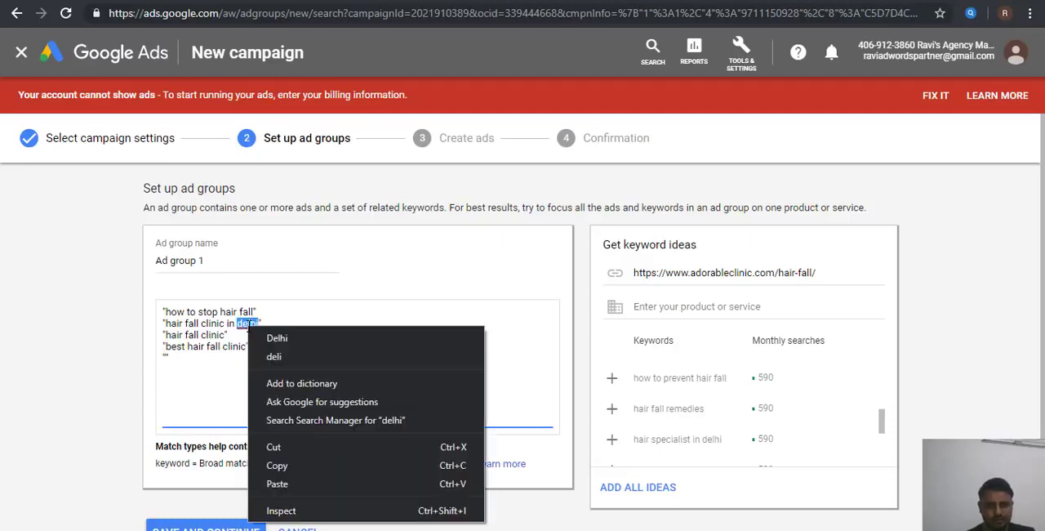
pyautogui.click(277, 338)
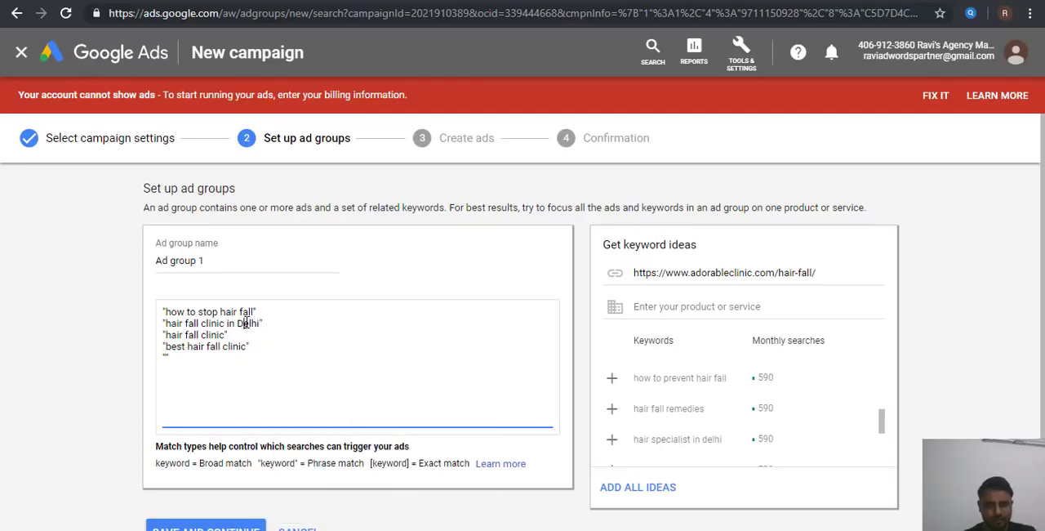
pyautogui.press('BackSpace')
pyautogui.write('d')
# Step: Enter the keyword "best hair fall clinic in delhi" between the empty quotation marks on the last line
pyautogui.press('Down')
pyautogui.press('Down')
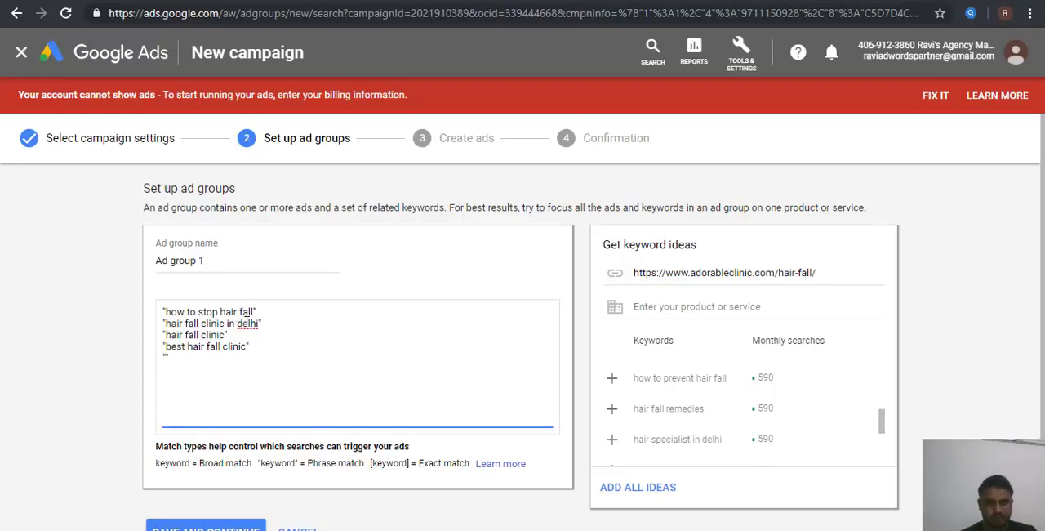
pyautogui.write('best ')
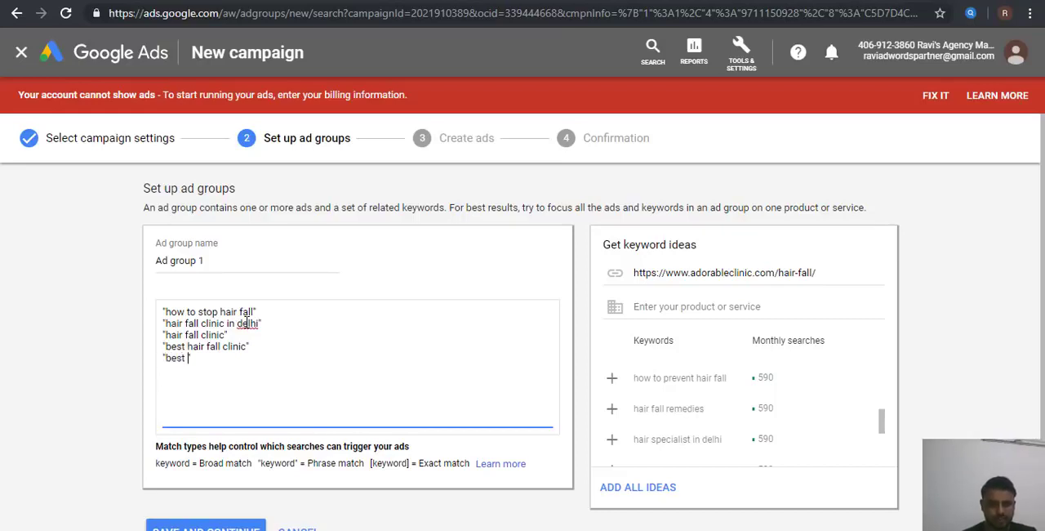
pyautogui.write('hair fall cl')
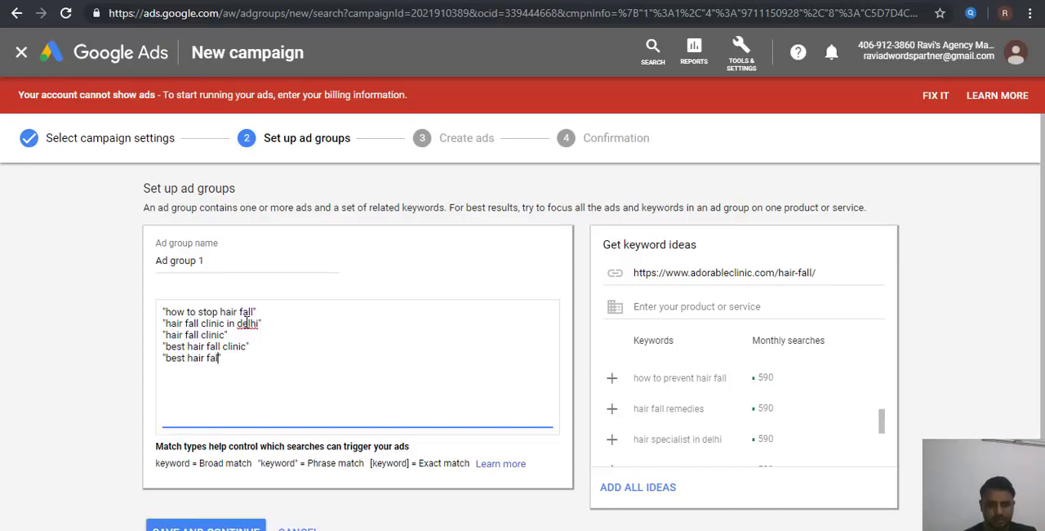
pyautogui.write('inic inde')
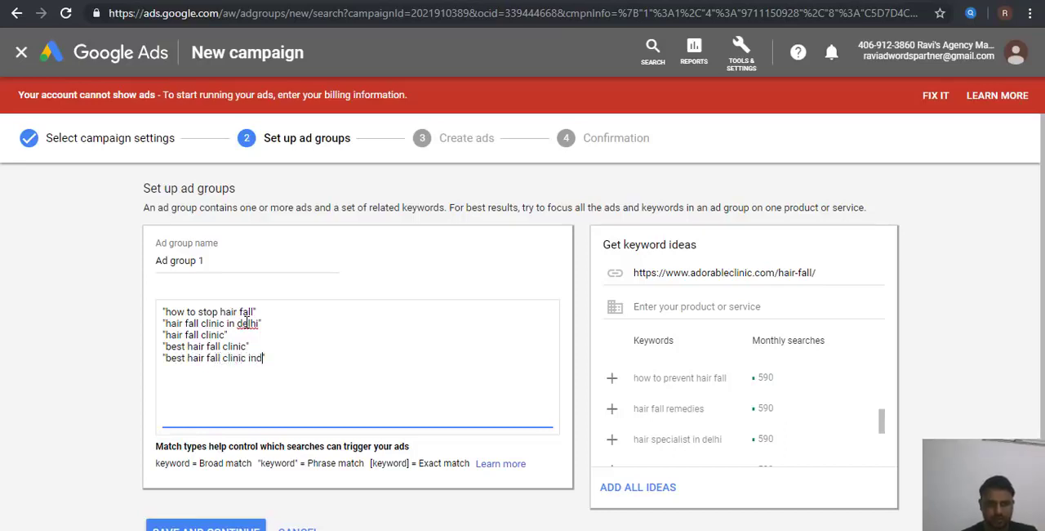
pyautogui.press('BackSpace')
pyautogui.press('BackSpace')
pyautogui.write('delhi"')
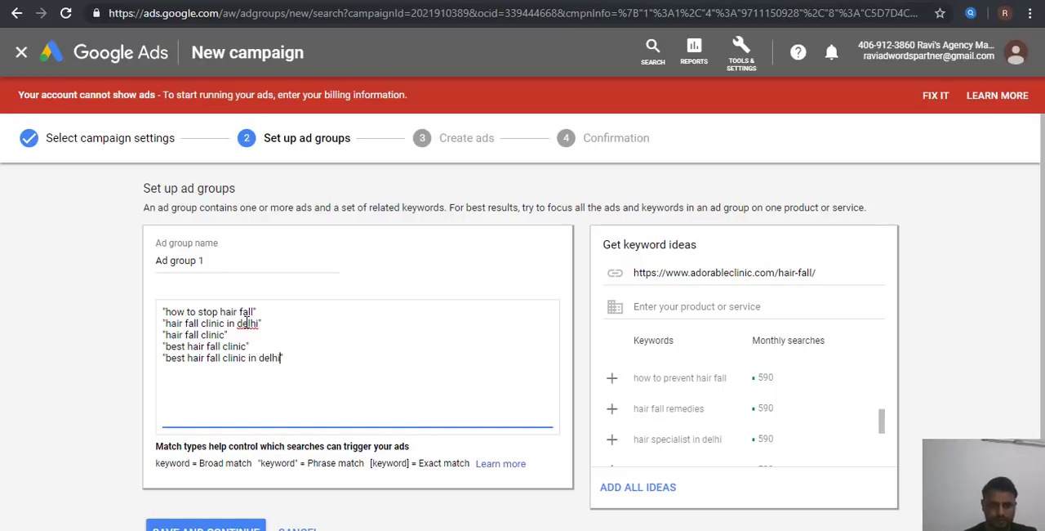
# Step: Add the phrase-match keywords "hair fall treatment" and "hair fall treatment in delhi" on separate lines
pyautogui.press('Return')
pyautogui.write('"hair fal')
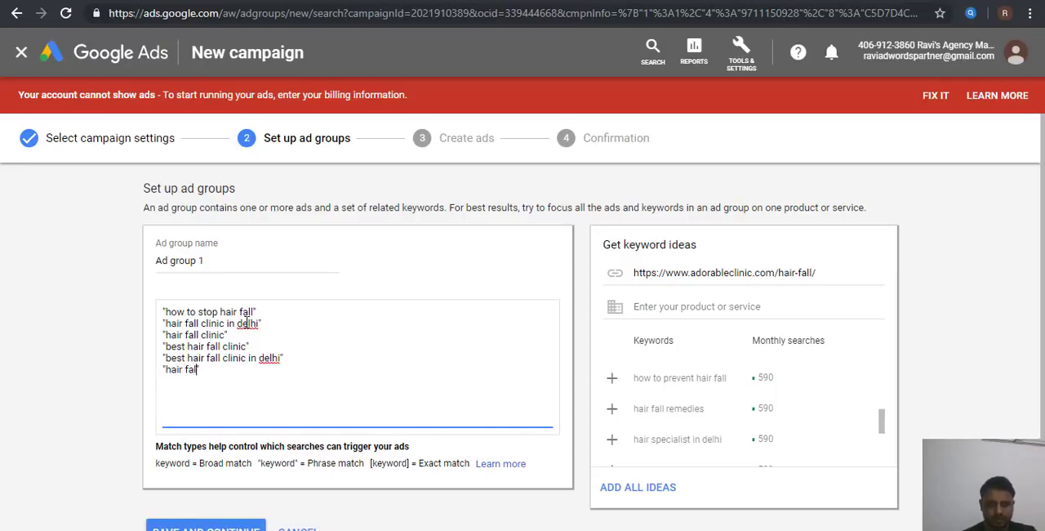
pyautogui.write('l treatment')
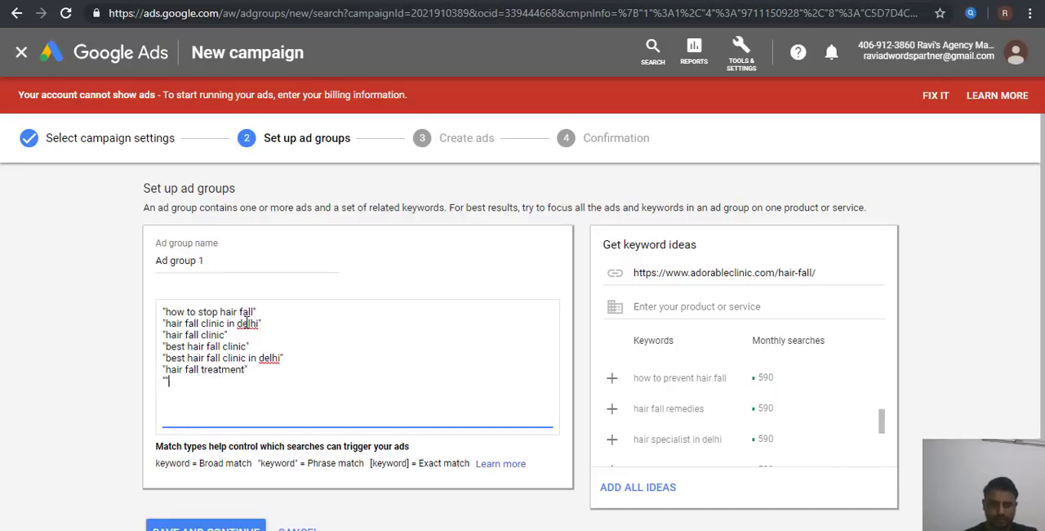
pyautogui.write('" "hair fall ')
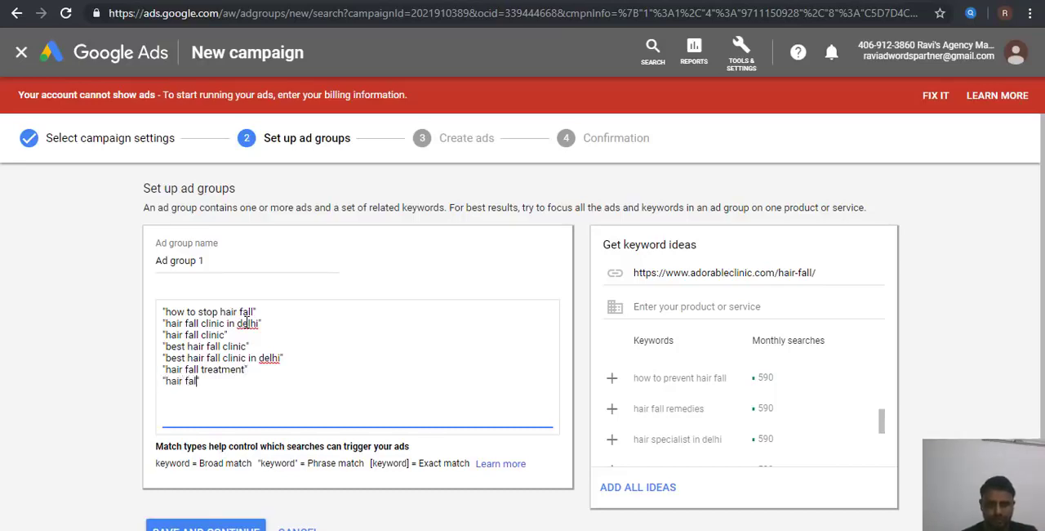
pyautogui.write('treatment')
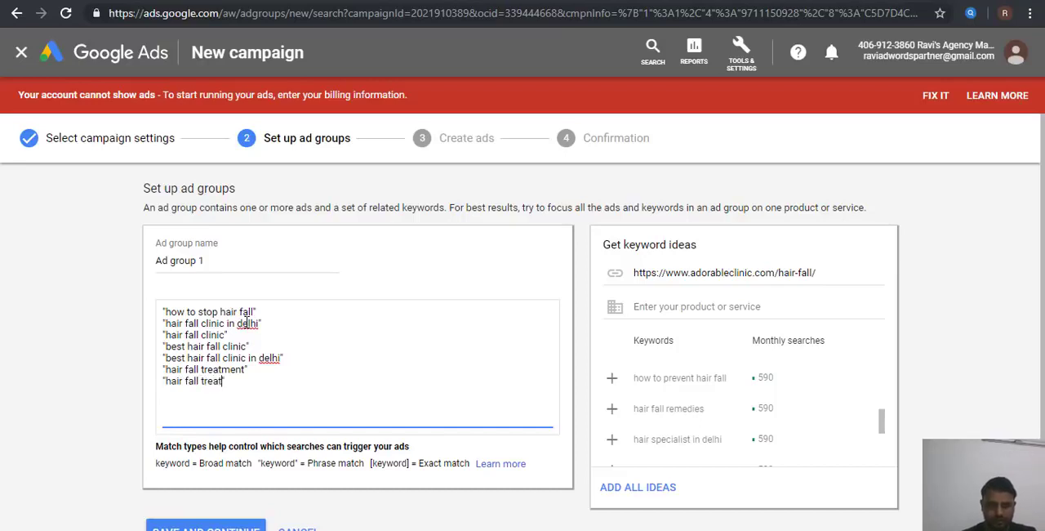
pyautogui.write('delhi"')
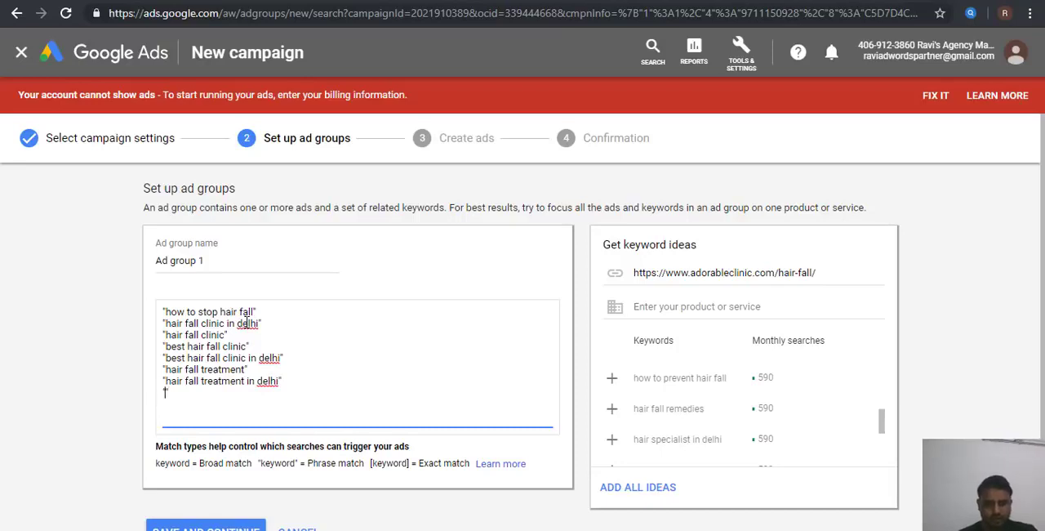
# Step: Add the phrase-match keyword "hair fall doctors in delhi" on a new line of the keyword list
pyautogui.write('"hair fall e')
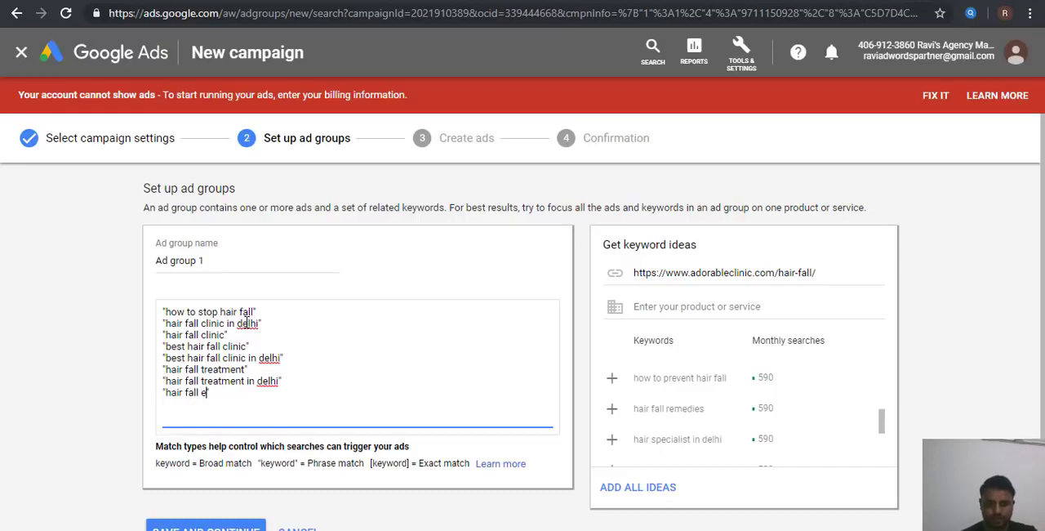
pyautogui.press('BackSpace')
pyautogui.write('doctor')
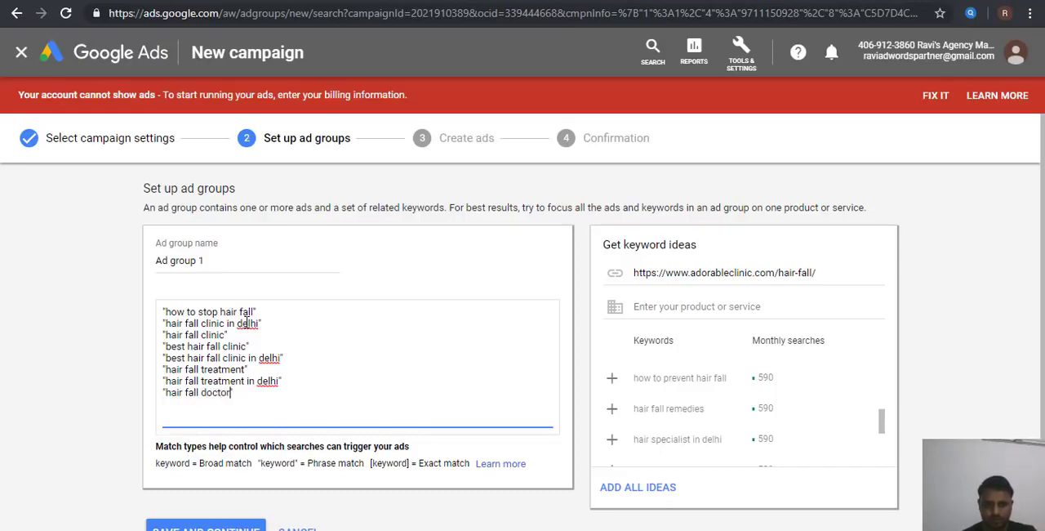
pyautogui.write('s in delhi')
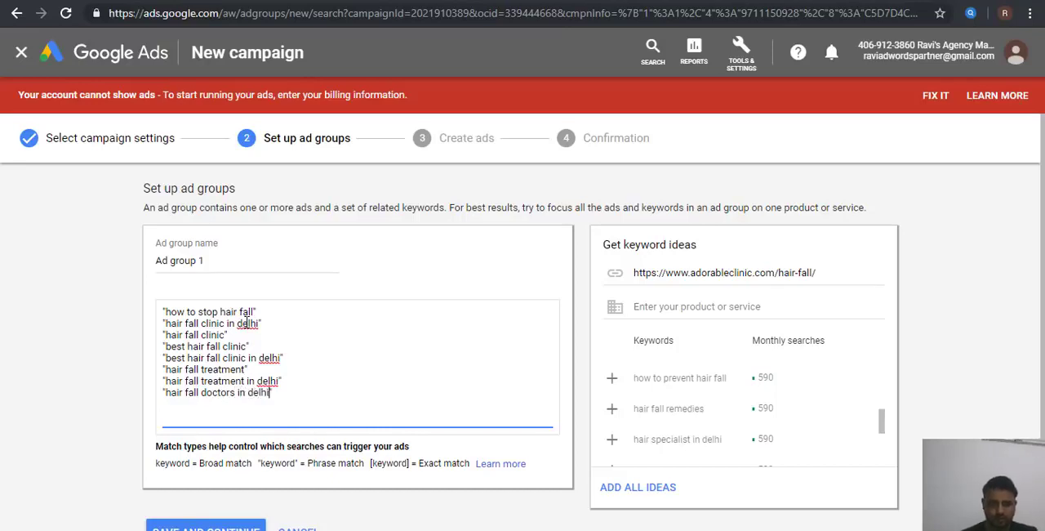
pyautogui.write('"')
# Step: Add the phrase-match keyword "best hair fall doctors" on a new line of the keyword list
pyautogui.press('Return')
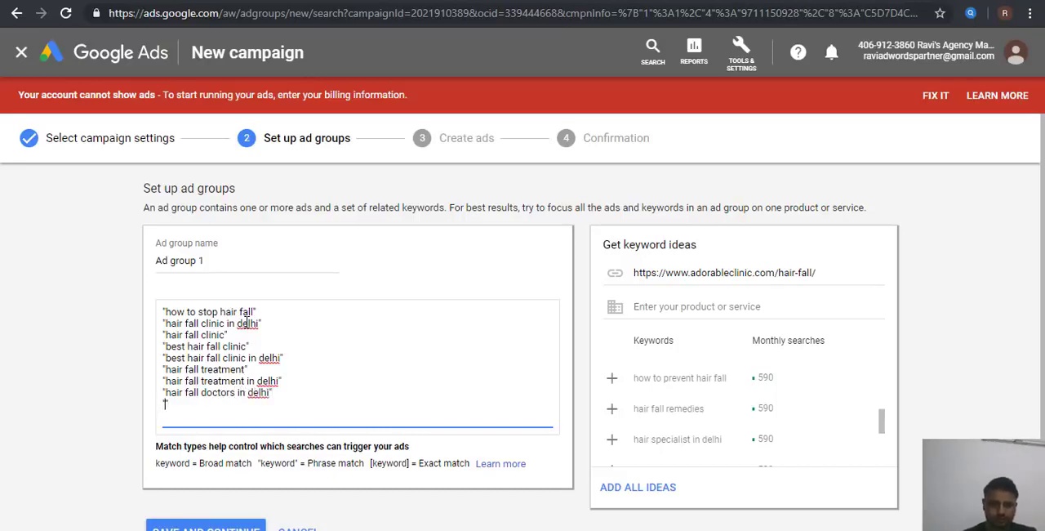
pyautogui.write('"best')
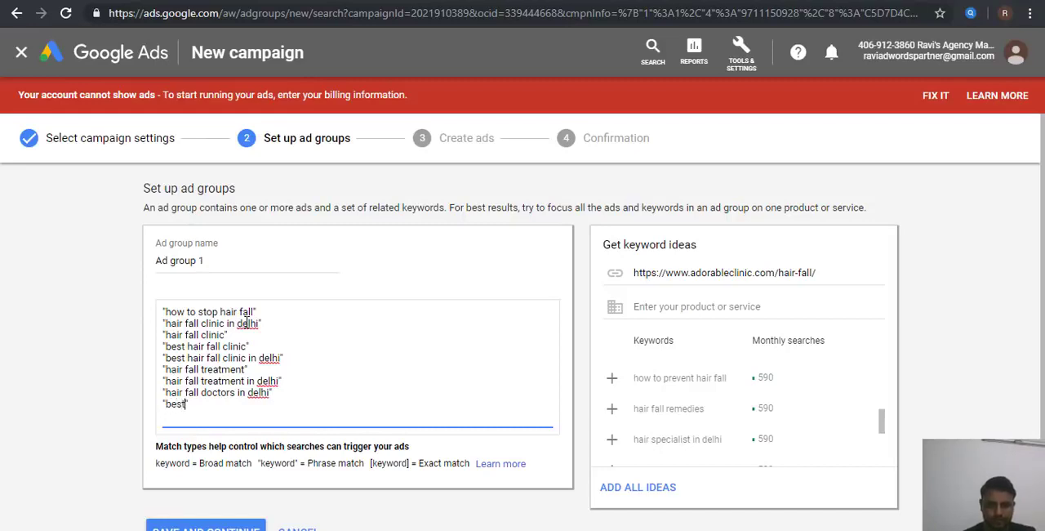
pyautogui.write(' hair fall ')
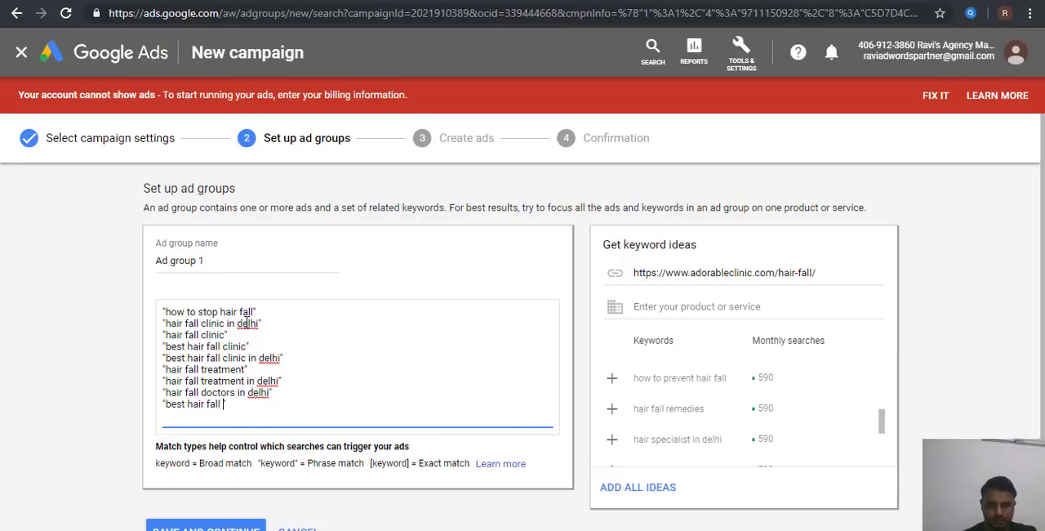
pyautogui.write('fodp')
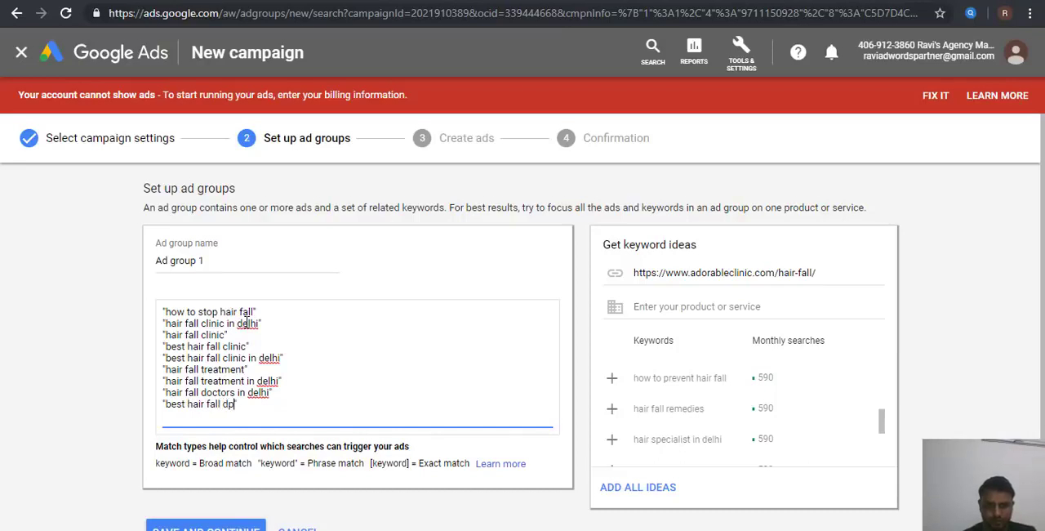
pyautogui.write('octor')
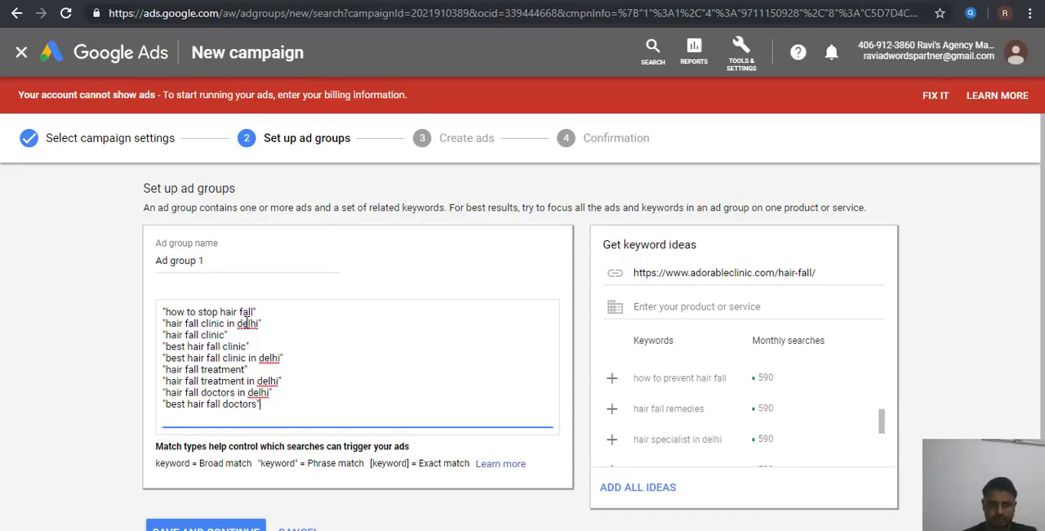
pyautogui.write('s"')
pyautogui.press('Return')
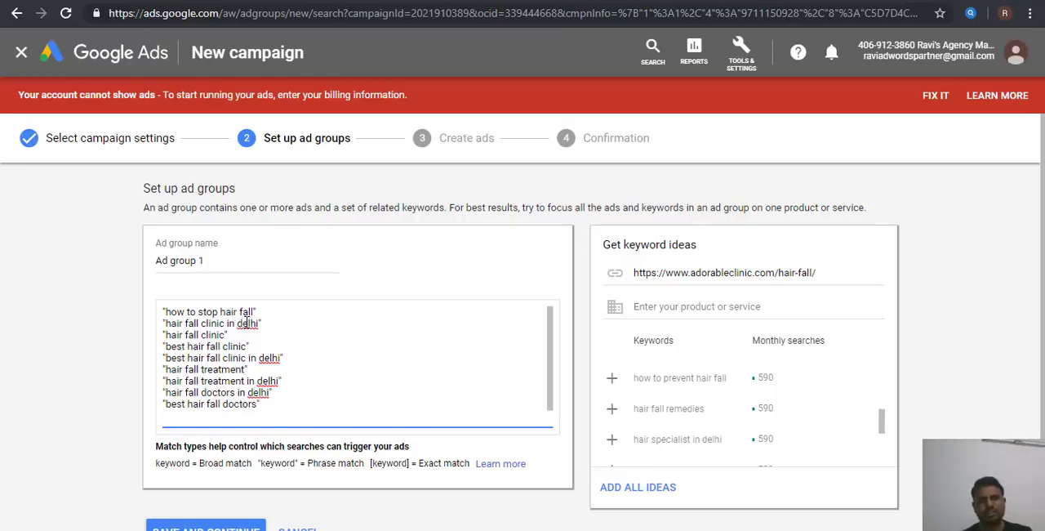
pyautogui.press('BackSpace')
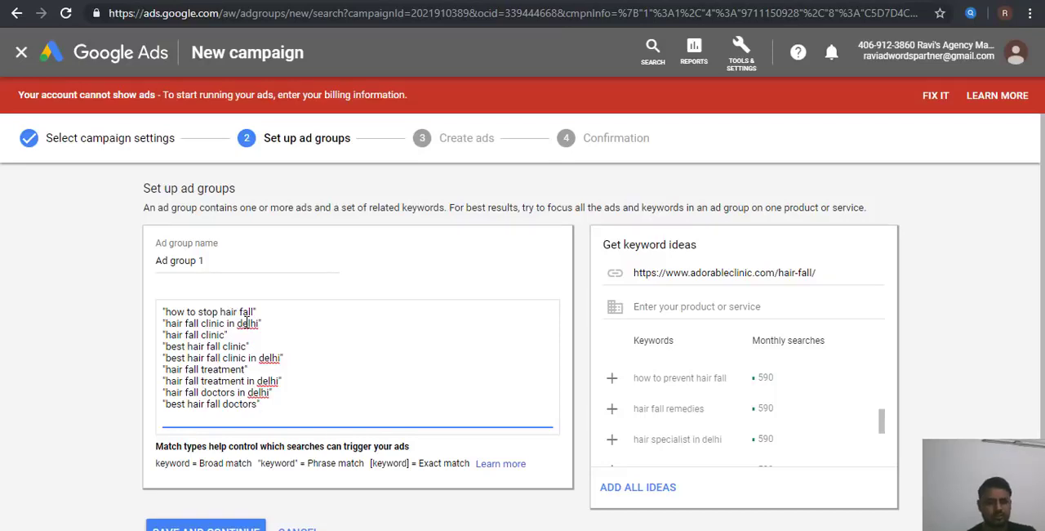
# Step: Save the ad group with its keywords and continue to ad creation
pyautogui.scroll(-1, 247, 322)
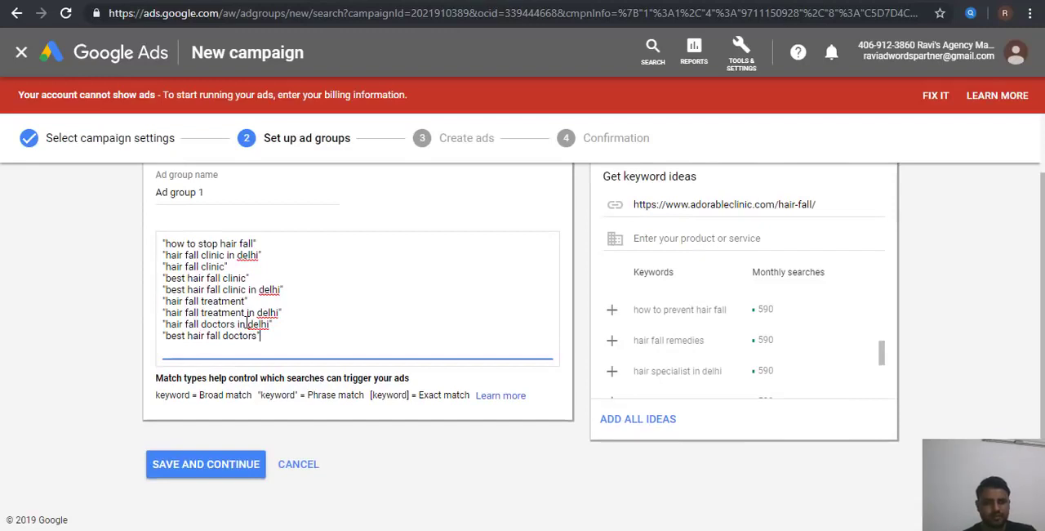
pyautogui.press('Return')
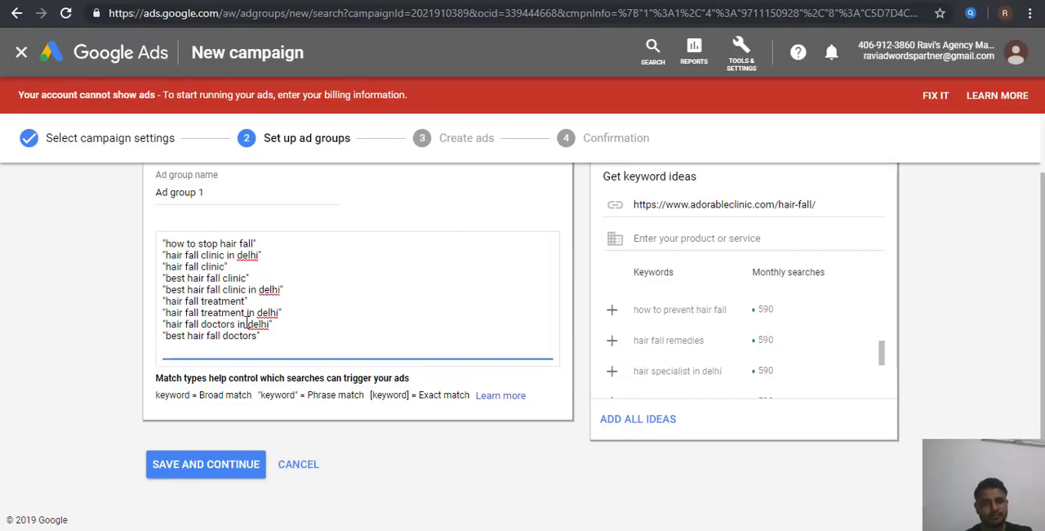
pyautogui.click(180, 472)
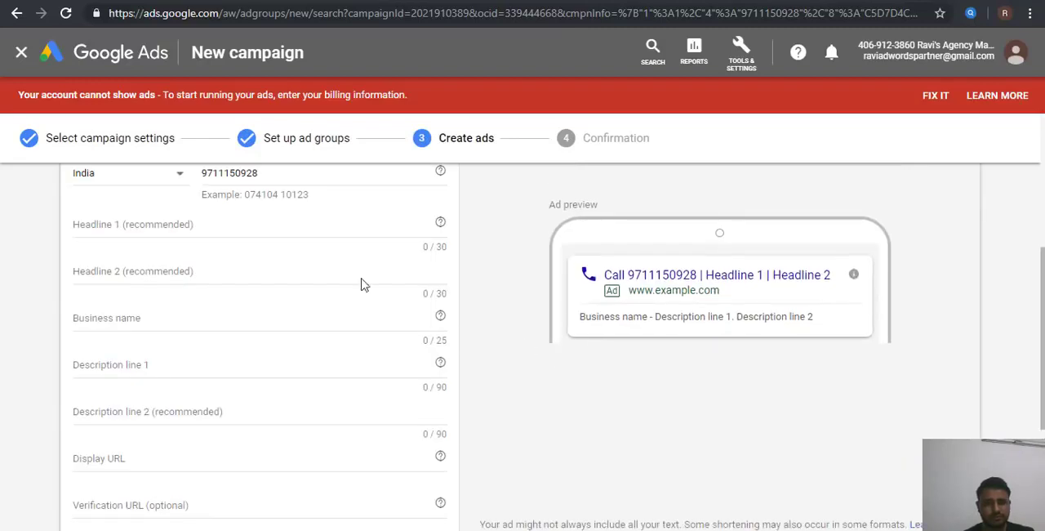
# Step: Enter "Best Hair Fall Clinic in Delhi" as Headline 1 of the call ad
pyautogui.click(234, 227)
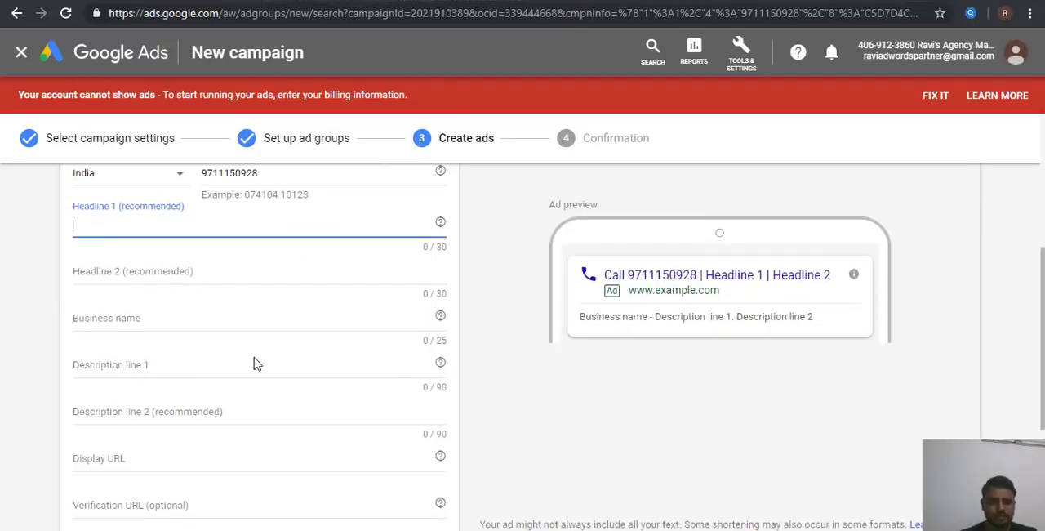
pyautogui.write('Best H')
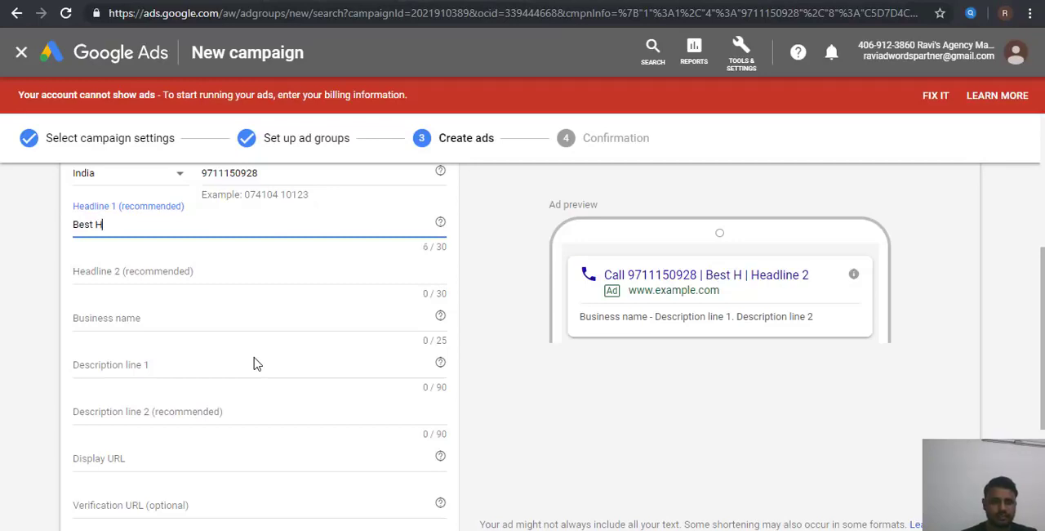
pyautogui.write('air Fall ')
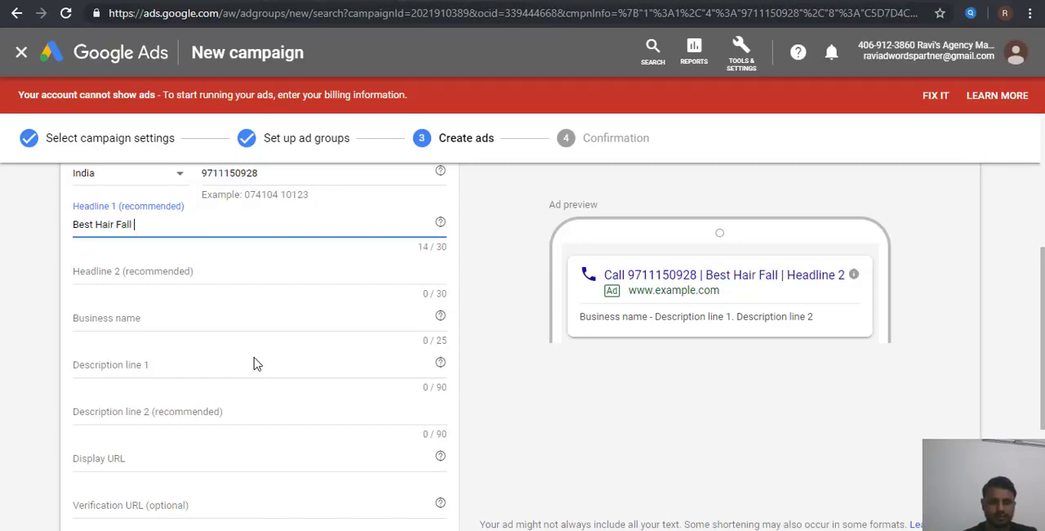
pyautogui.write('Clinic')
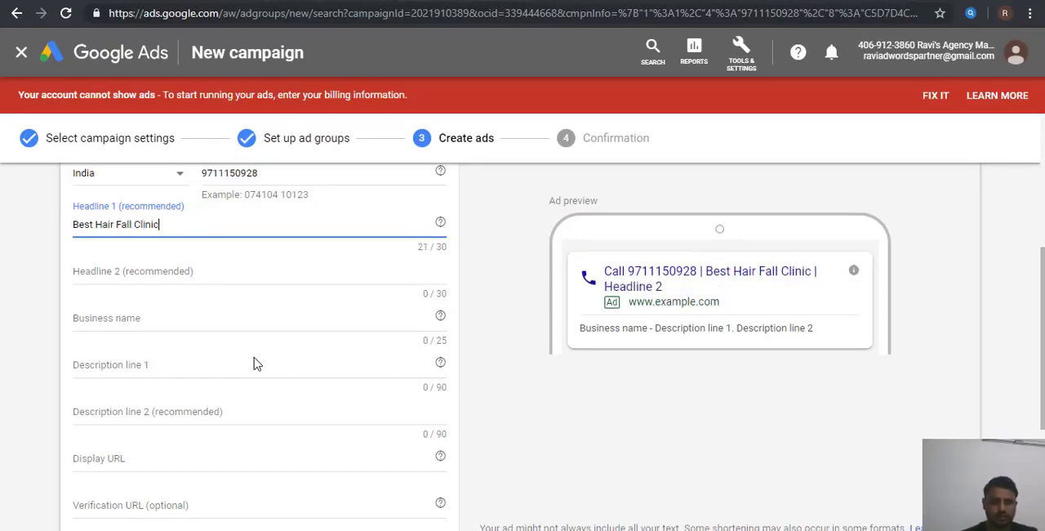
pyautogui.write(' in Delhi')
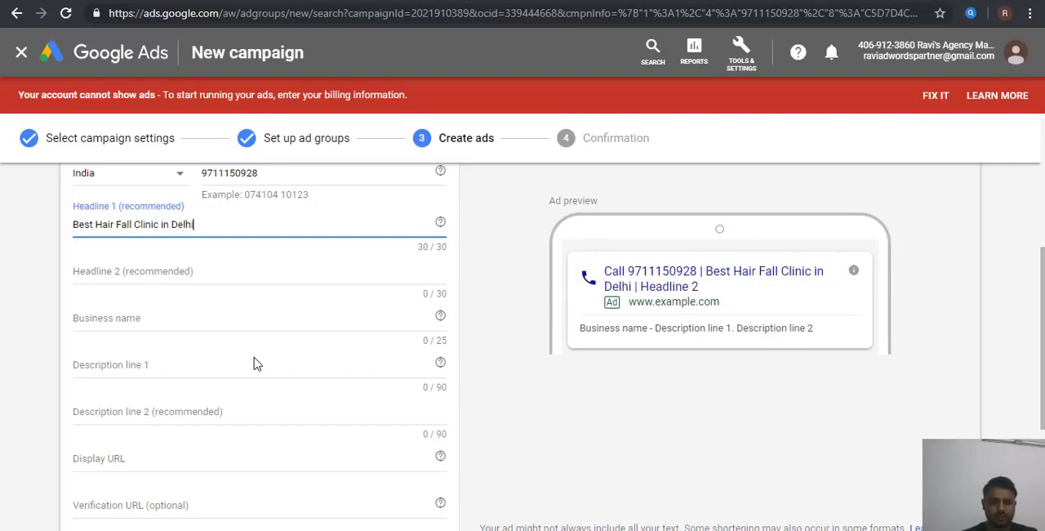
# Step: Find headline wording on the clinic's hair fall page and copy the linked phrase "dermatologist in Delhi." for Headline 2
pyautogui.press('Tab')
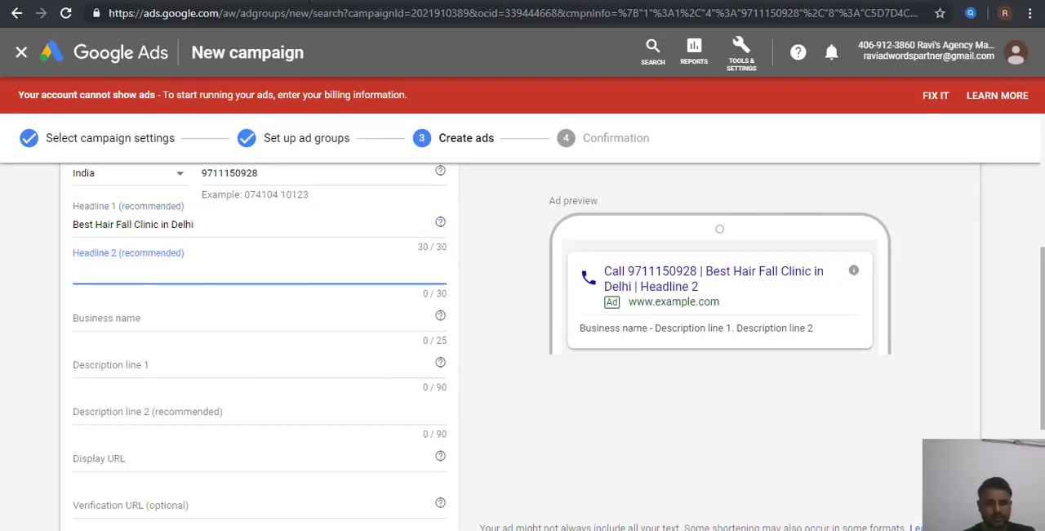
pyautogui.click(309, 2)
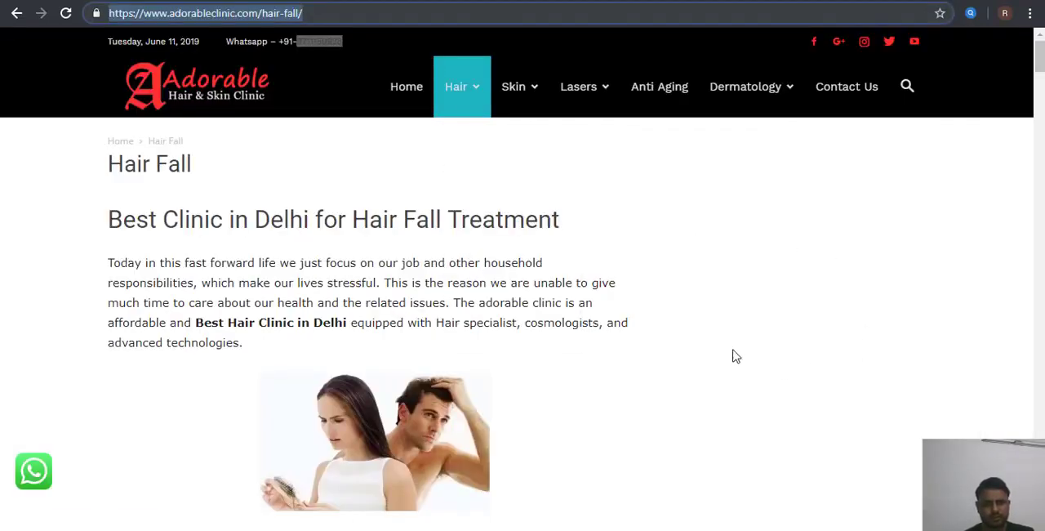
pyautogui.scroll(-5, 735, 356)
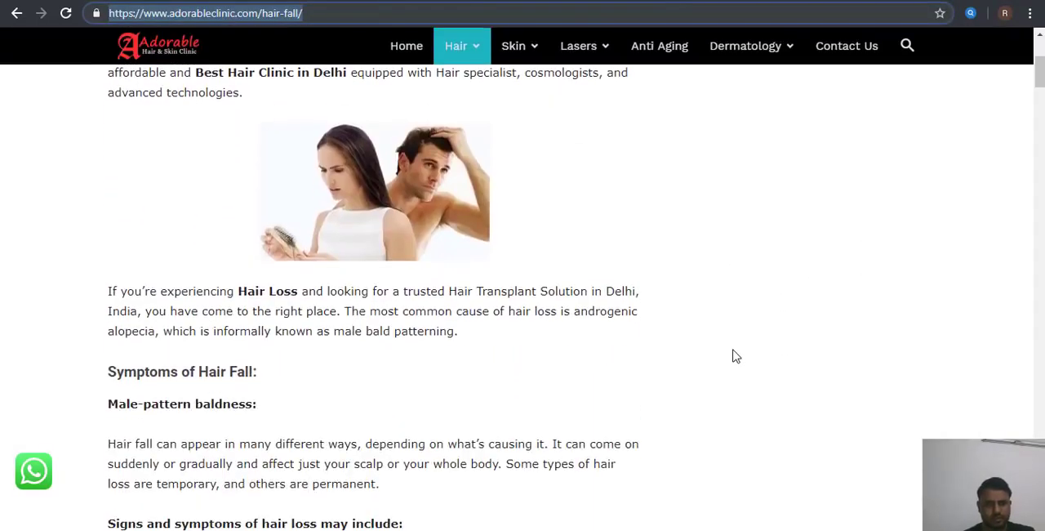
pyautogui.scroll(-5, 735, 356)
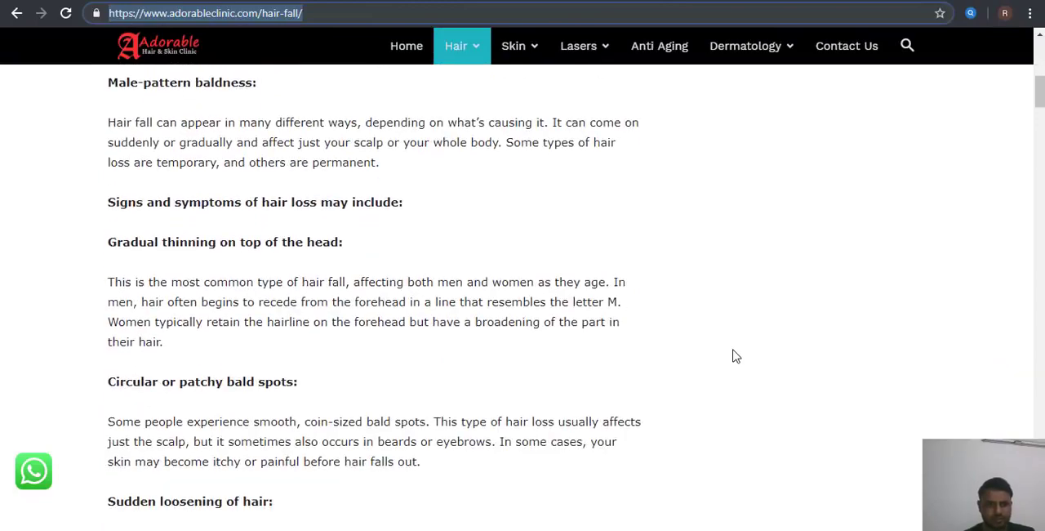
pyautogui.scroll(-6, 735, 356)
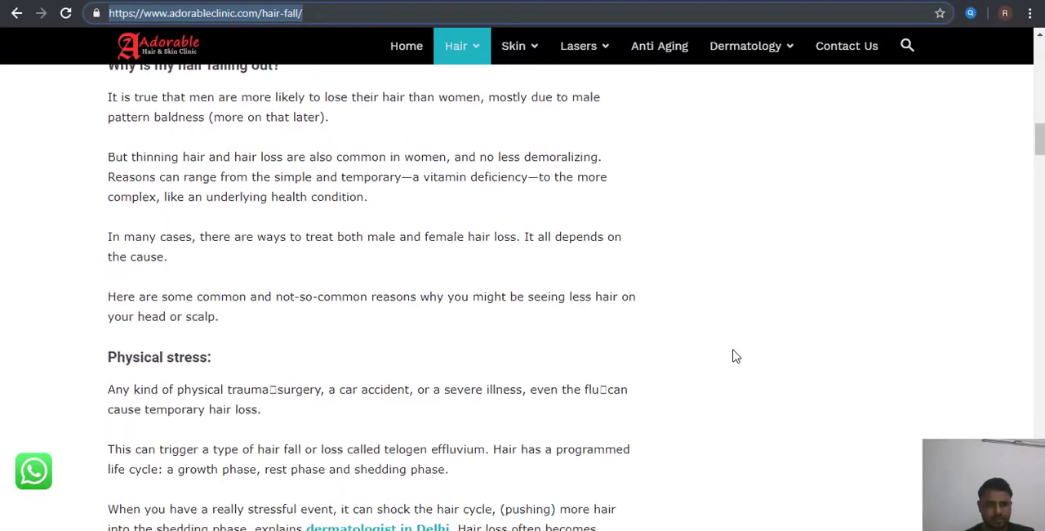
pyautogui.scroll(-7, 735, 356)
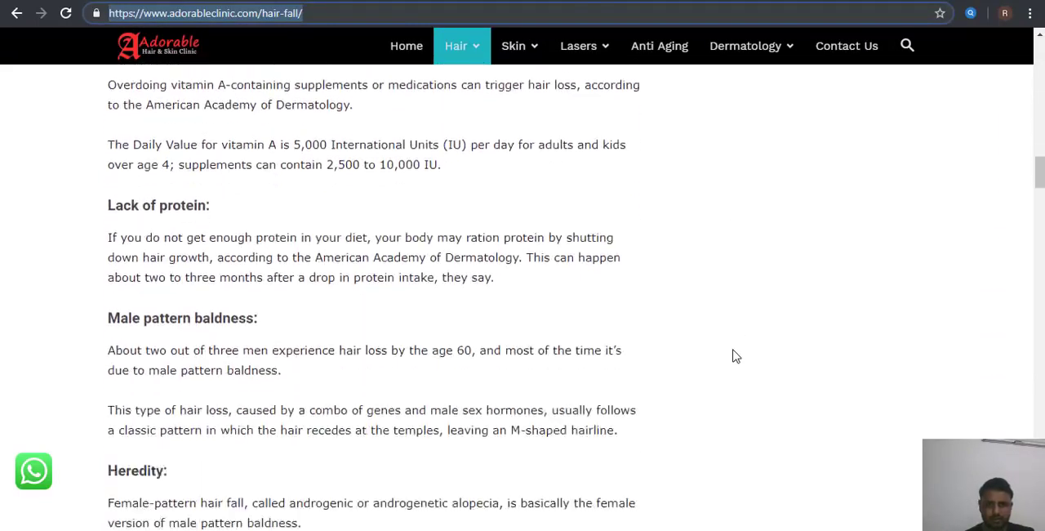
pyautogui.scroll(4, 735, 356)
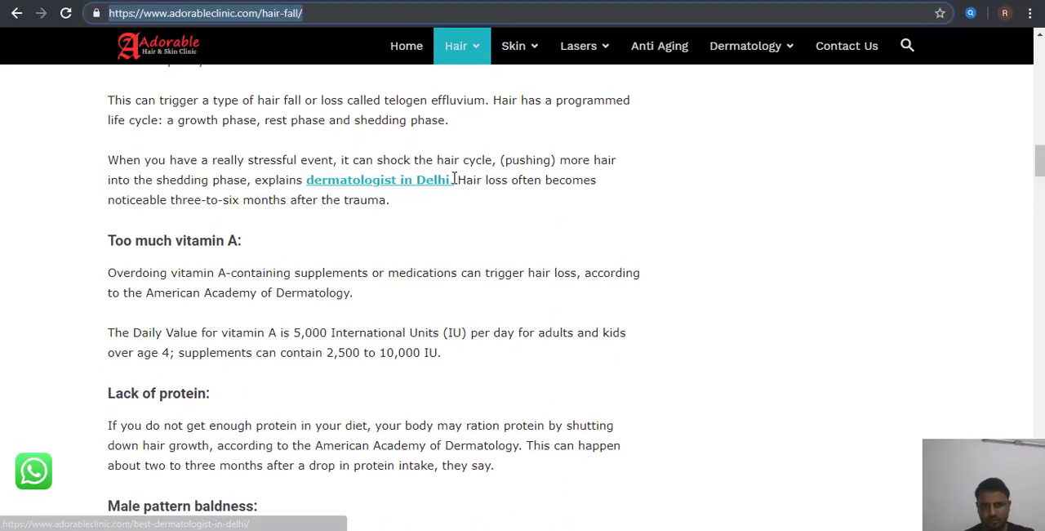
pyautogui.moveTo(441, 180)
pyautogui.mouseDown()
pyautogui.moveTo(304, 180)
pyautogui.moveTo(455, 185)
pyautogui.mouseUp()
pyautogui.hotkey('ctrl', 'c')
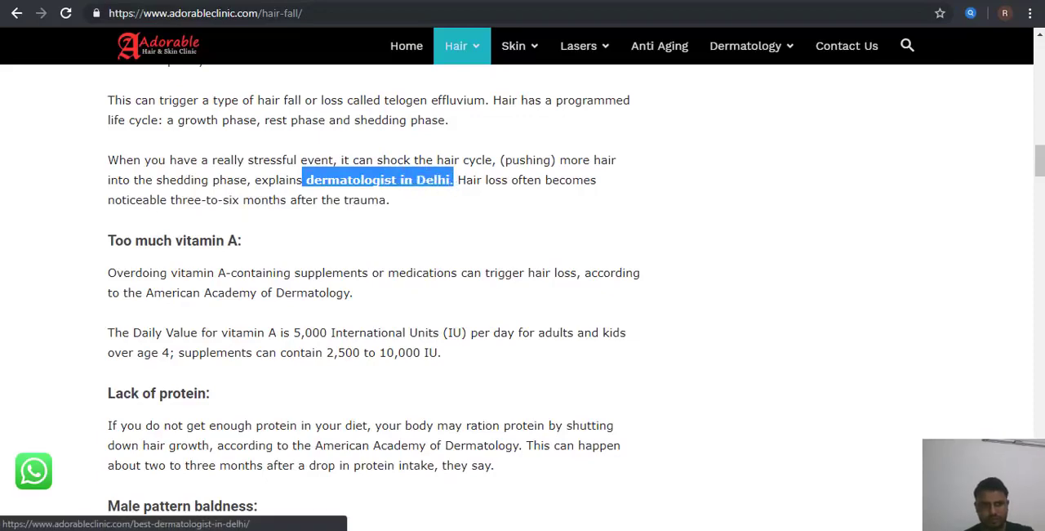
# Step: Paste the copied phrase into Headline 2 of the ad and edit it to read "#1 Dermatologist in Delhi."
pyautogui.hotkey('alt', 'Tab')
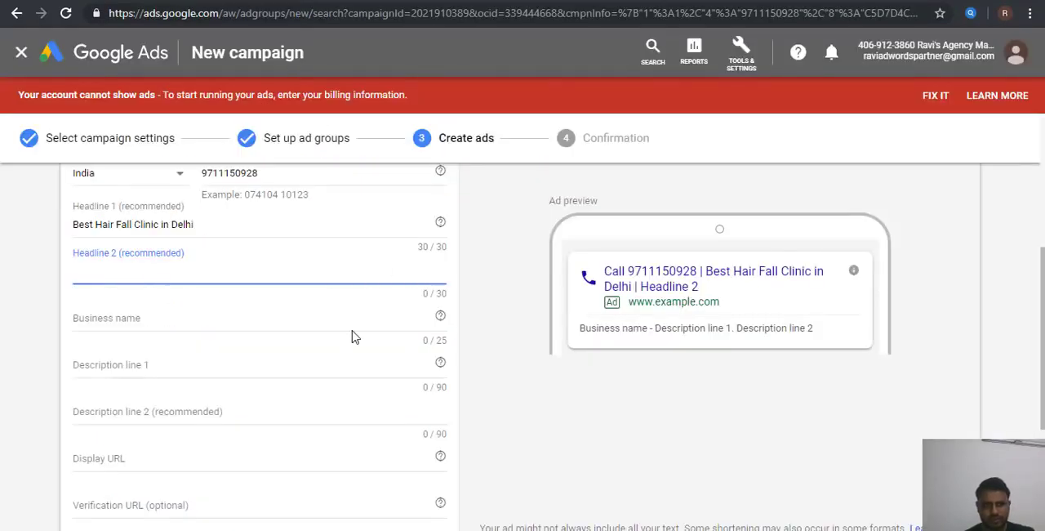
pyautogui.hotkey('ctrl', 'v')
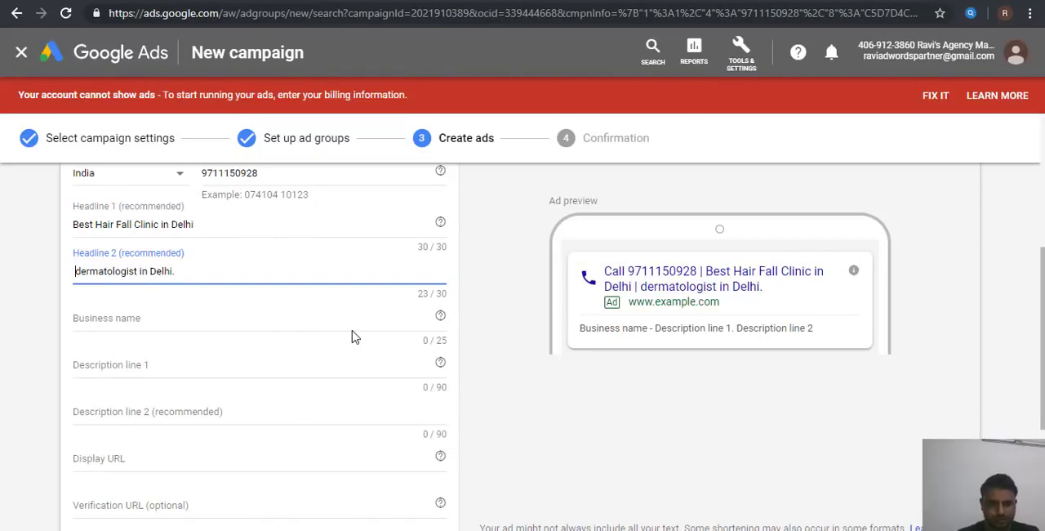
pyautogui.write('#1')
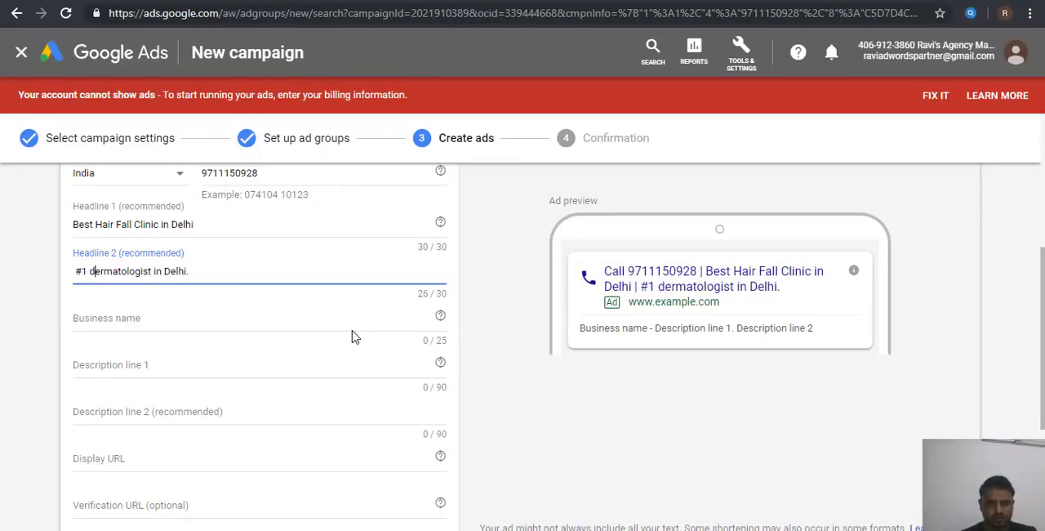
pyautogui.press('Delete')
pyautogui.write('D')
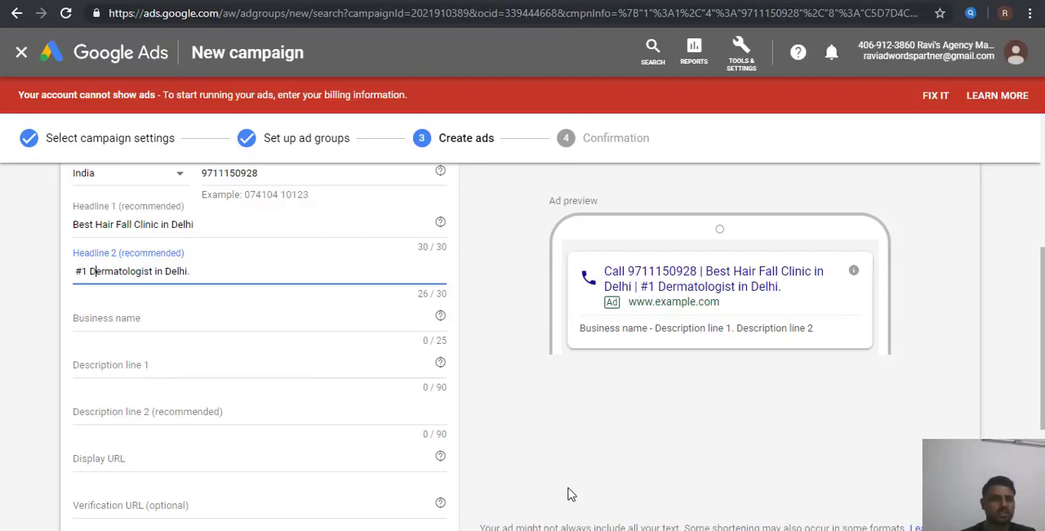
# Step: Copy "adorableclinic" from the clinic website's address and paste it as the ad's business name
pyautogui.press('Tab')
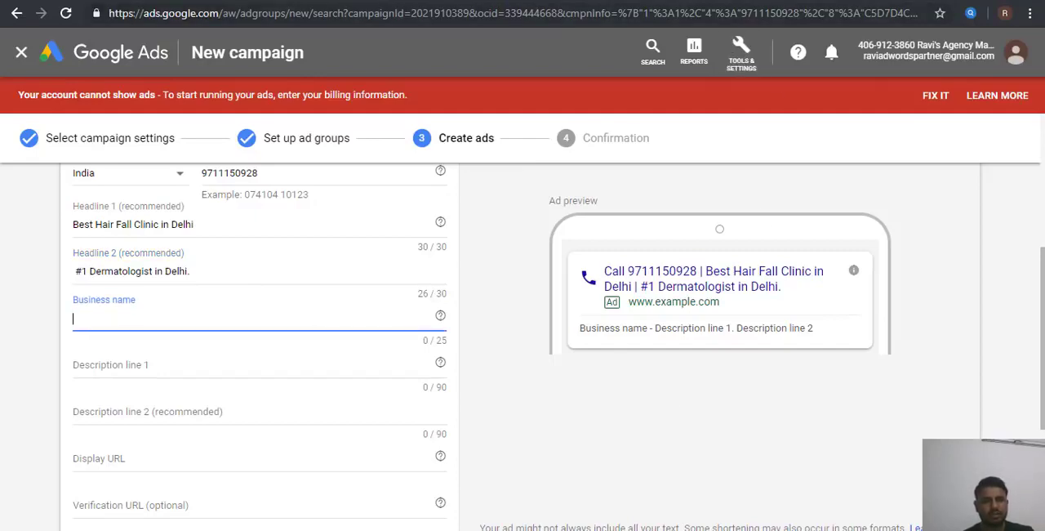
pyautogui.click(532, 0)
pyautogui.click(197, 15)
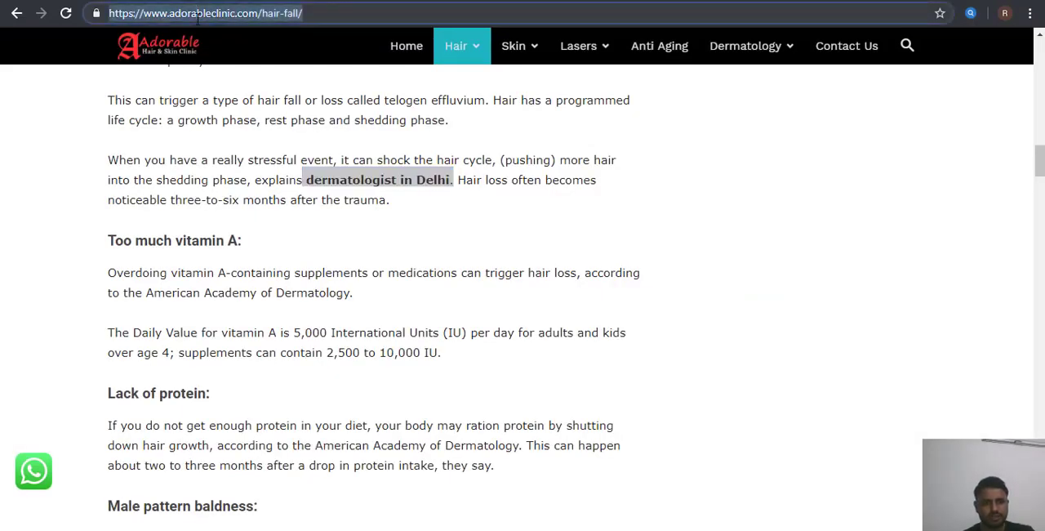
pyautogui.doubleClick(197, 16)
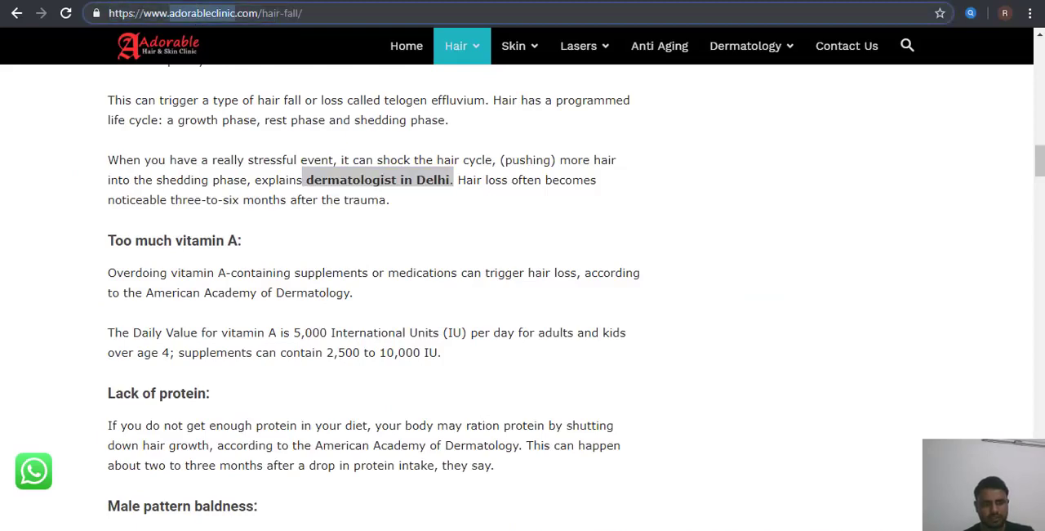
pyautogui.hotkey('ctrl', 'c')
pyautogui.click(532, 1)
pyautogui.hotkey('ctrl', 'v')
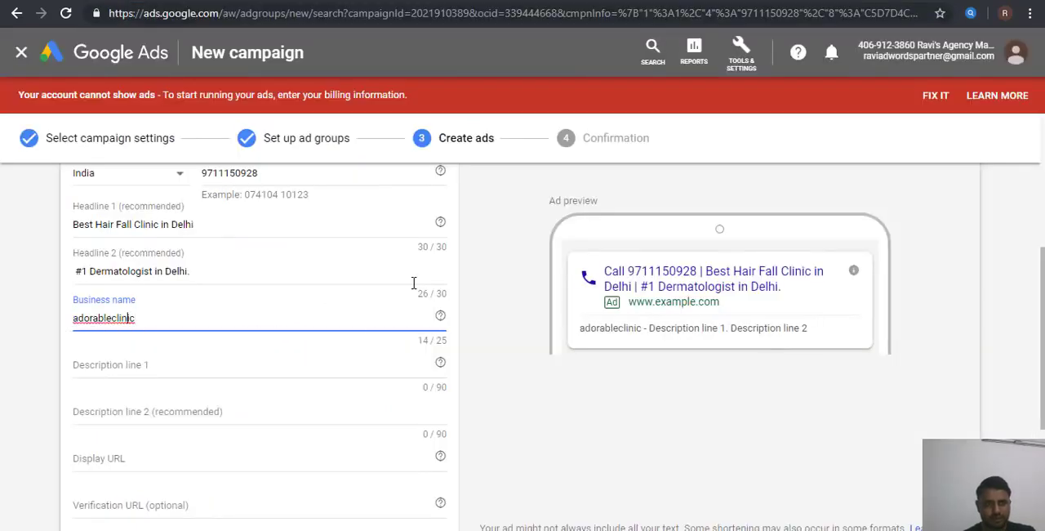
# Step: Correct the business name to "Adorable Clinic" with a space and capital initials
pyautogui.press('BackSpace')
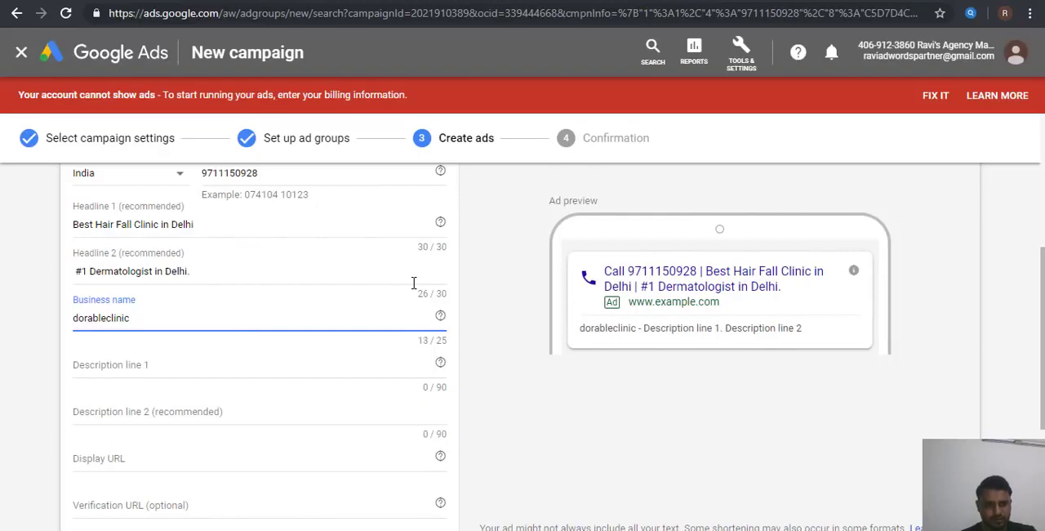
pyautogui.write('A')
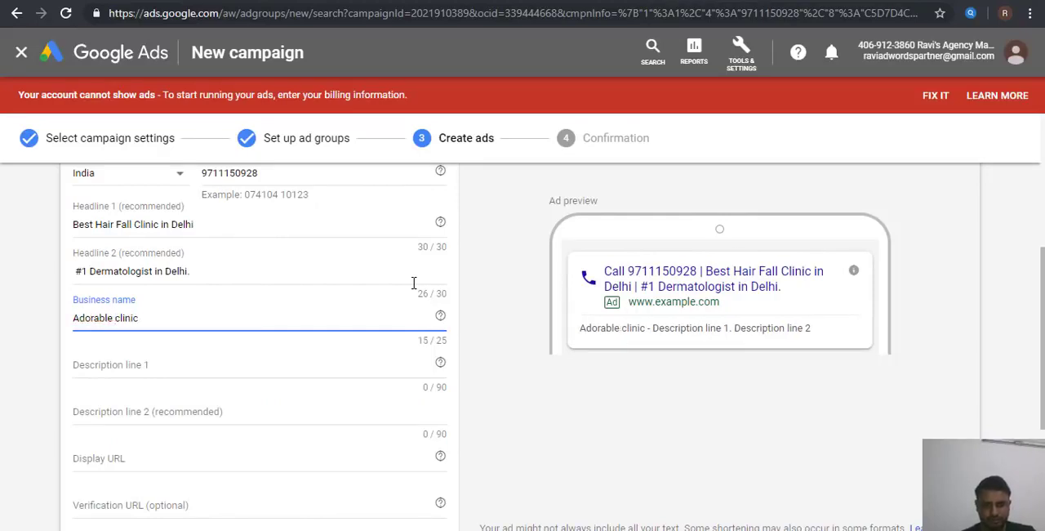
pyautogui.press('Delete')
pyautogui.write('C')
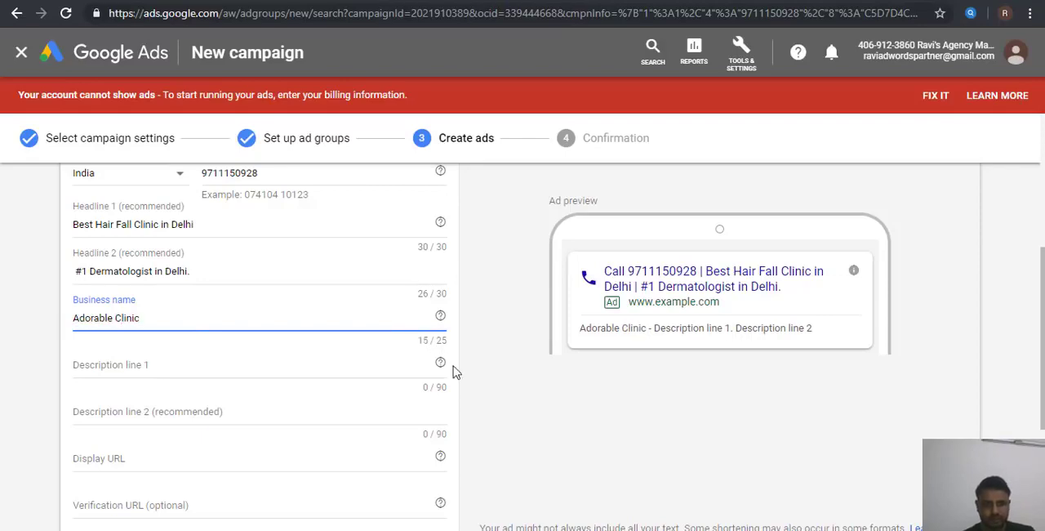
# Step: Find description wording on the clinic's hair fall page and copy the sentence from "Correct medication can help" through "hair loss treatment in Delhi."
pyautogui.click(187, 369)
pyautogui.click(392, 1)
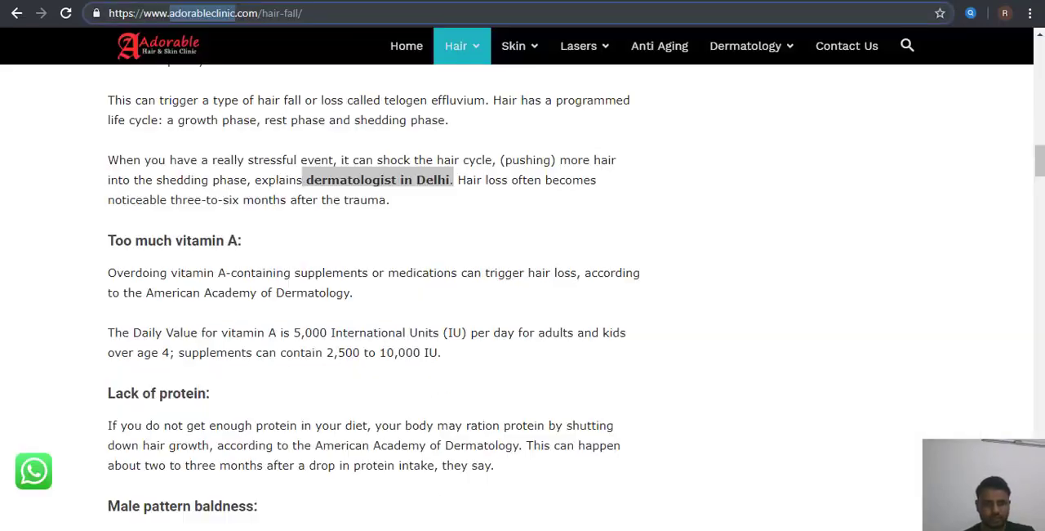
pyautogui.scroll(-14, 562, 445)
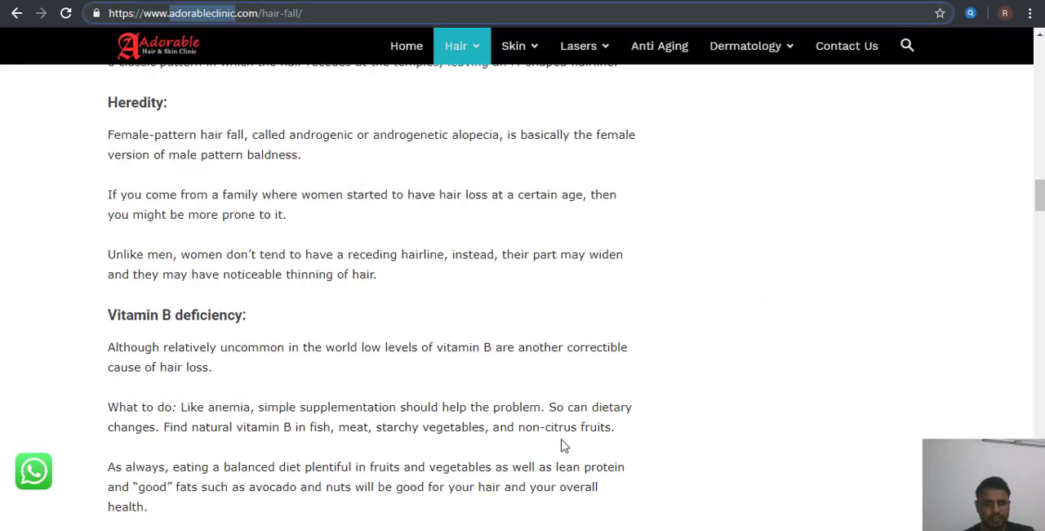
pyautogui.scroll(-12, 562, 445)
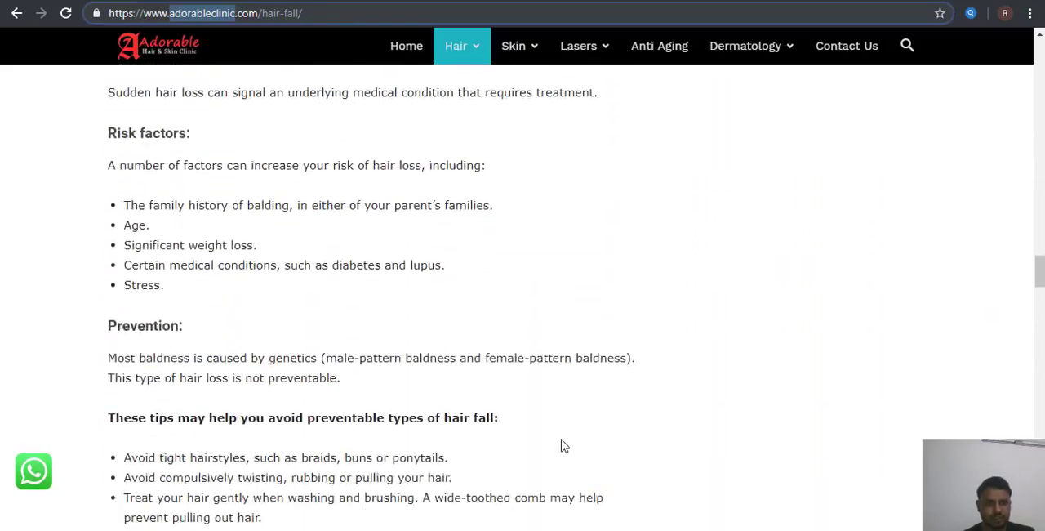
pyautogui.scroll(-20, 561, 445)
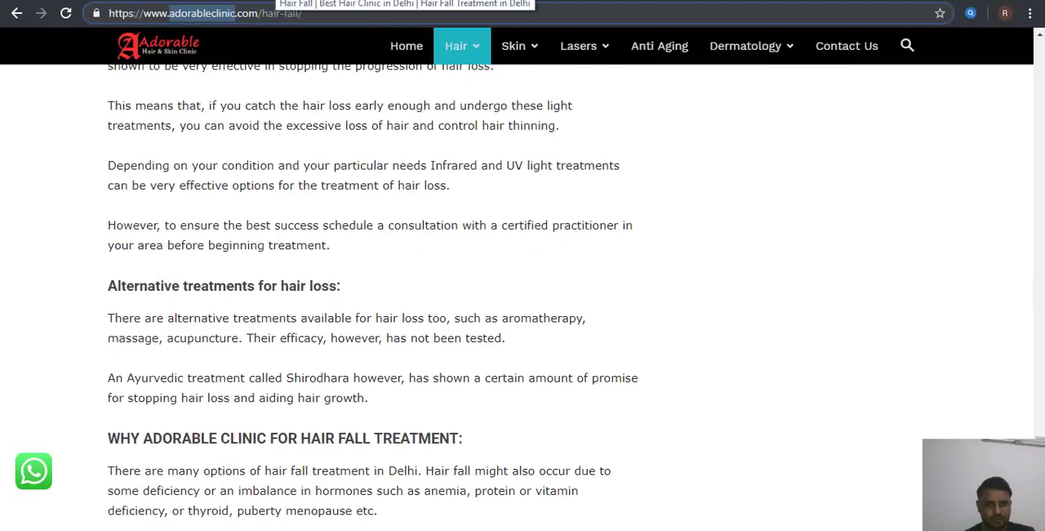
pyautogui.scroll(-10, 733, 343)
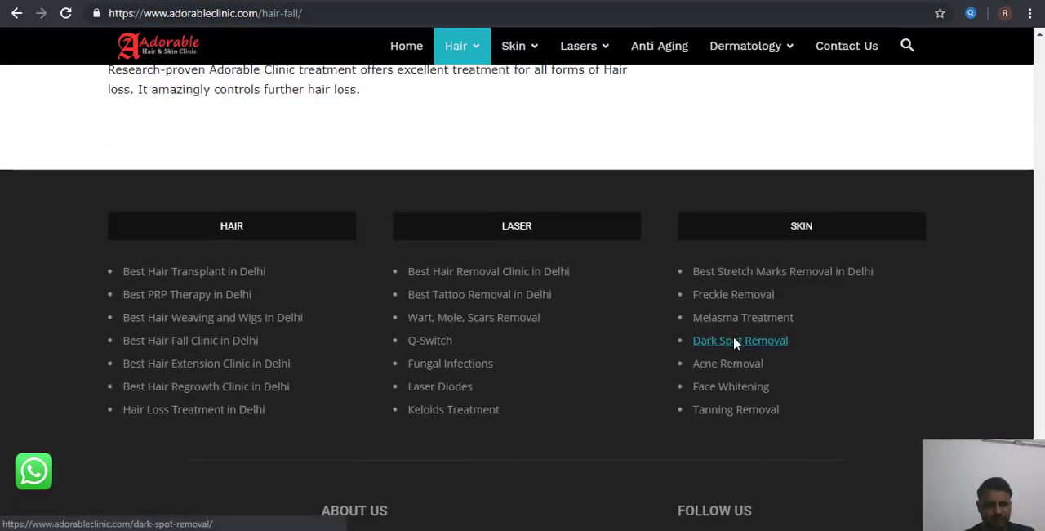
pyautogui.scroll(5, 734, 342)
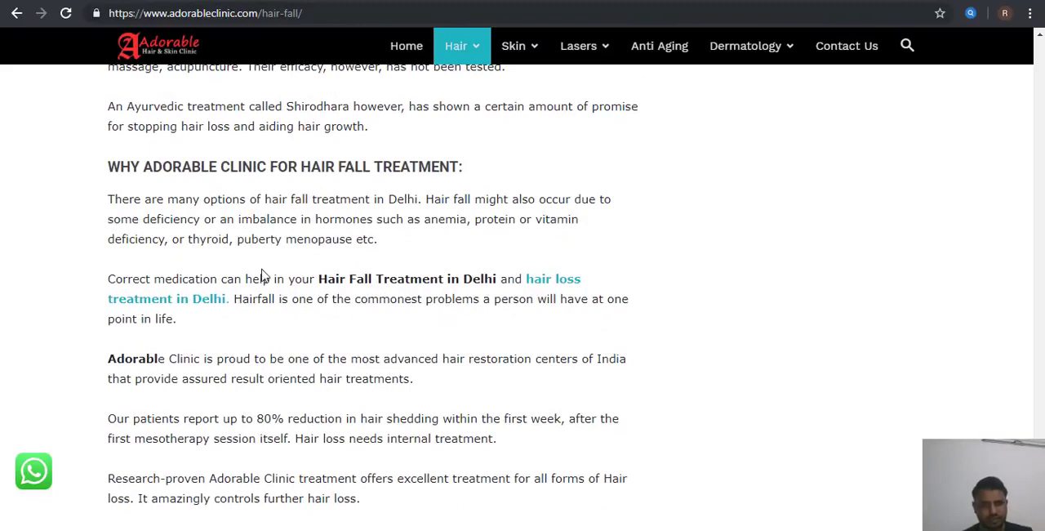
pyautogui.moveTo(108, 279); pyautogui.dragTo(231, 300)
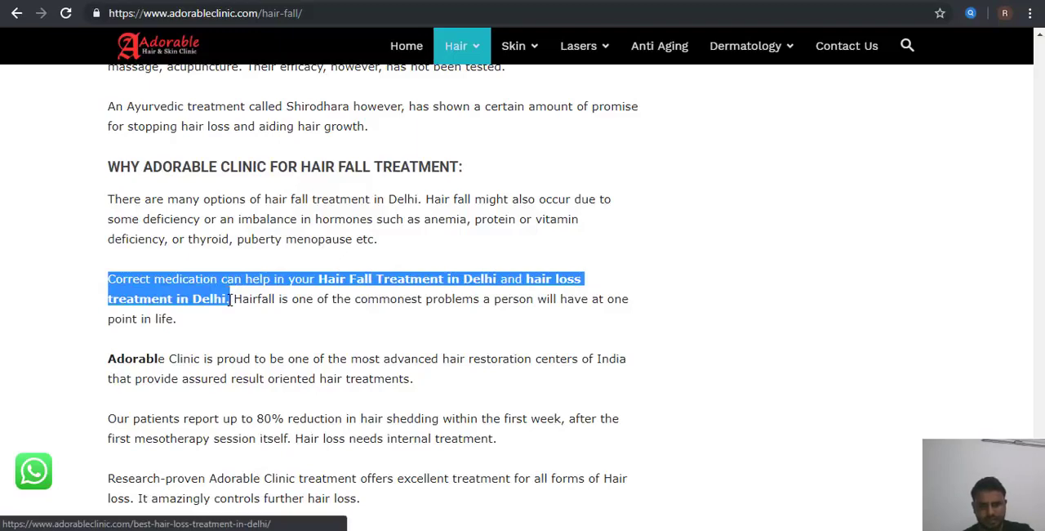
pyautogui.hotkey('ctrl', 'c')
# Step: Paste the copied sentence into Description line 1 and shorten it to "Correct medication can help in your Hair Fall Treatment in Delhi."
pyautogui.hotkey('alt', 'Tab')
pyautogui.hotkey('ctrl', 'v')
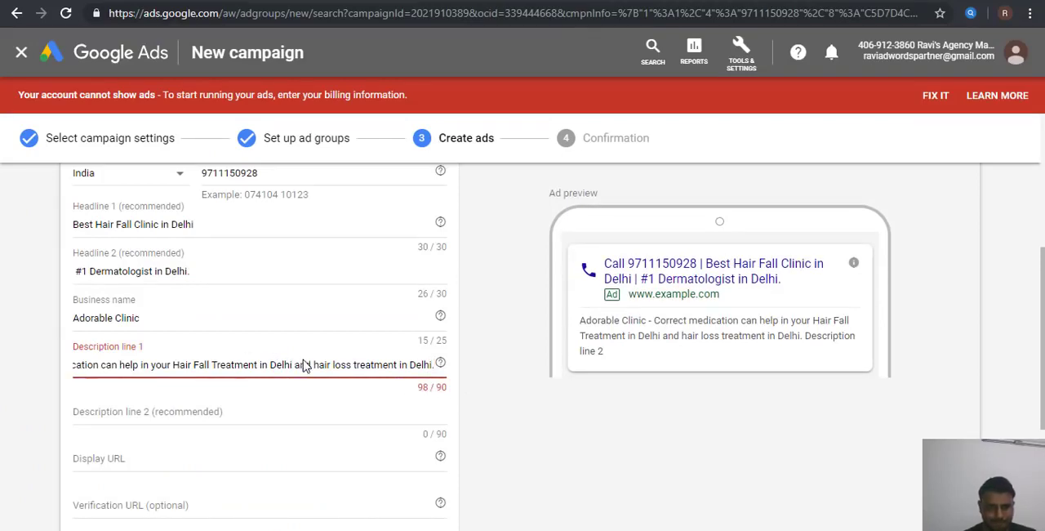
pyautogui.moveTo(312, 365); pyautogui.dragTo(536, 369)
pyautogui.press('BackSpace')
pyautogui.press('BackSpace')
pyautogui.press('BackSpace')
pyautogui.press('BackSpace')
pyautogui.press('BackSpace')
pyautogui.press('BackSpace')
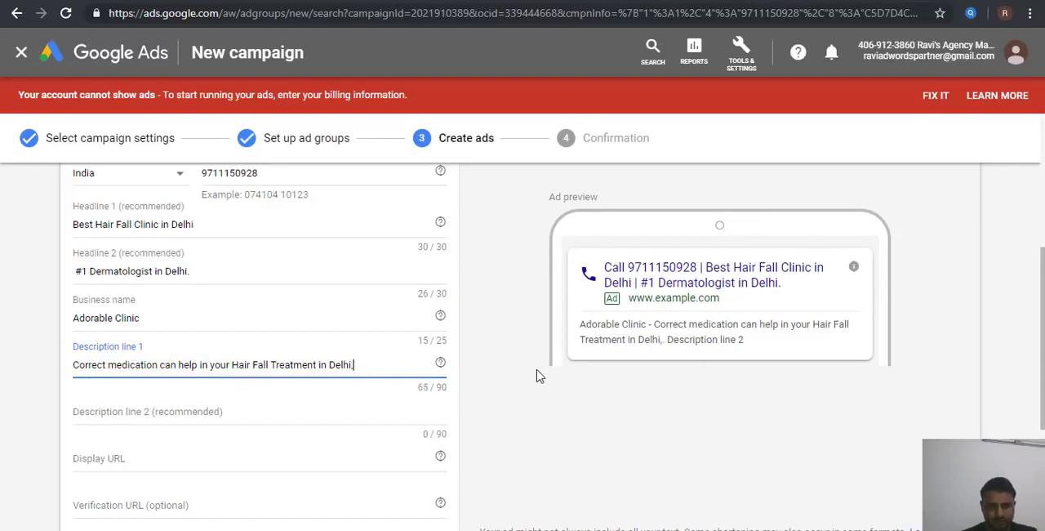
pyautogui.write('.')
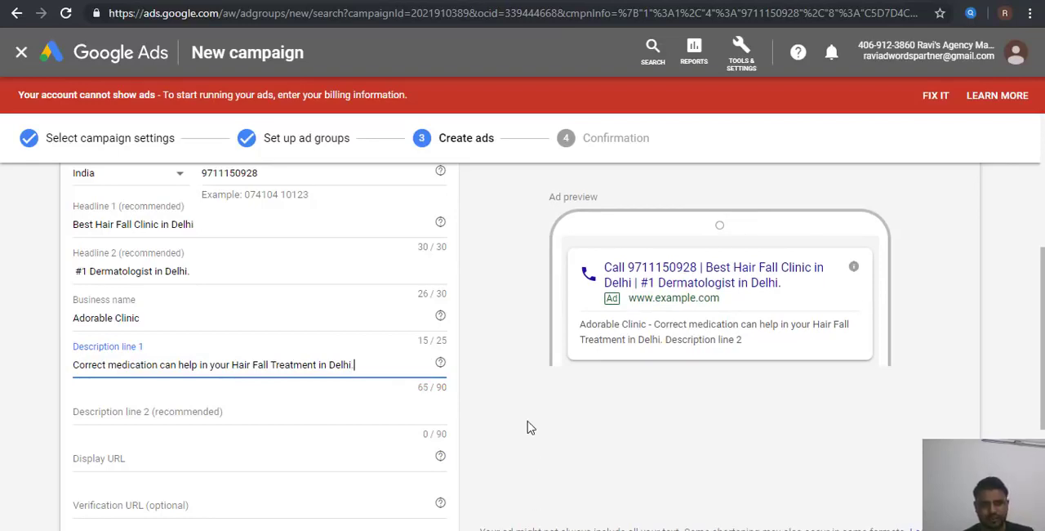
# Step: Copy the clinic's hair fall page address and paste it into Description line 2 and the Display URL
pyautogui.click(254, 415)
pyautogui.scroll(-1, 273, 340)
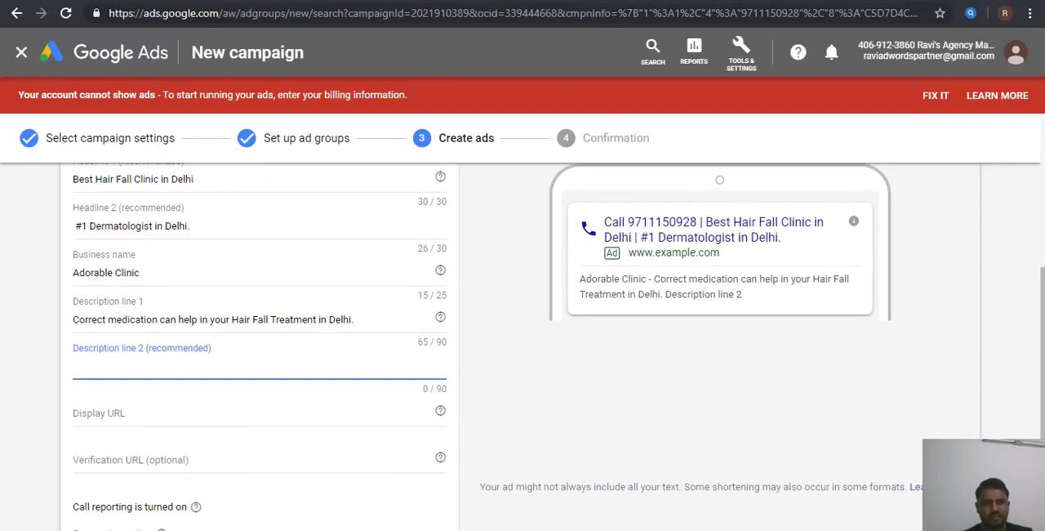
pyautogui.click(244, 1)
pyautogui.click(225, 9)
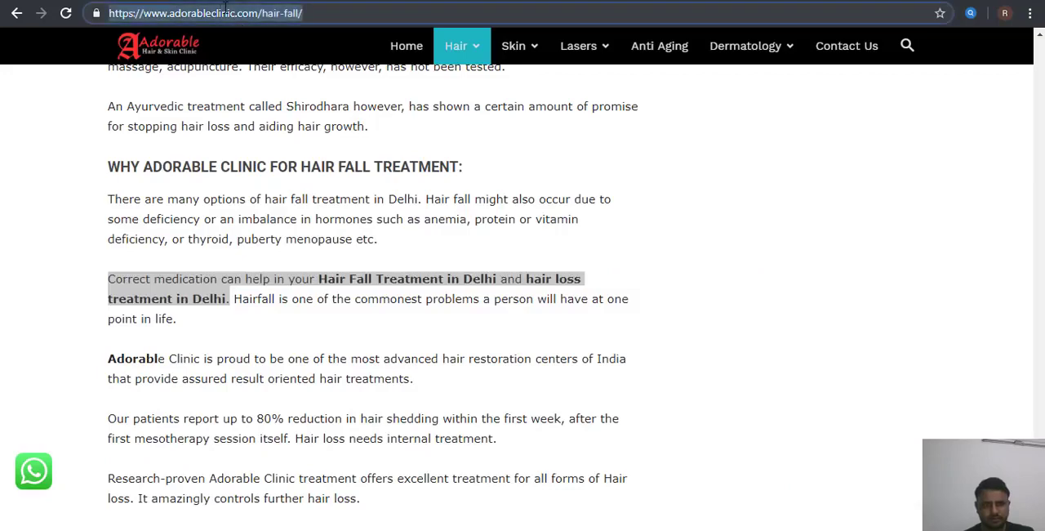
pyautogui.hotkey('ctrl', 'c')
pyautogui.hotkey('ctrl', 'Tab')
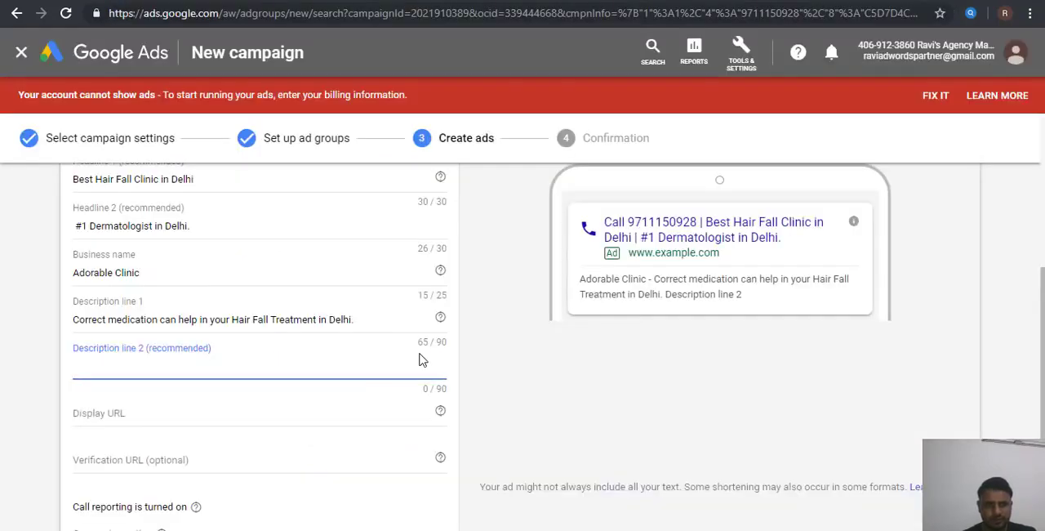
pyautogui.hotkey('ctrl', 'v')
pyautogui.press('Tab')
pyautogui.hotkey('ctrl', 'v')
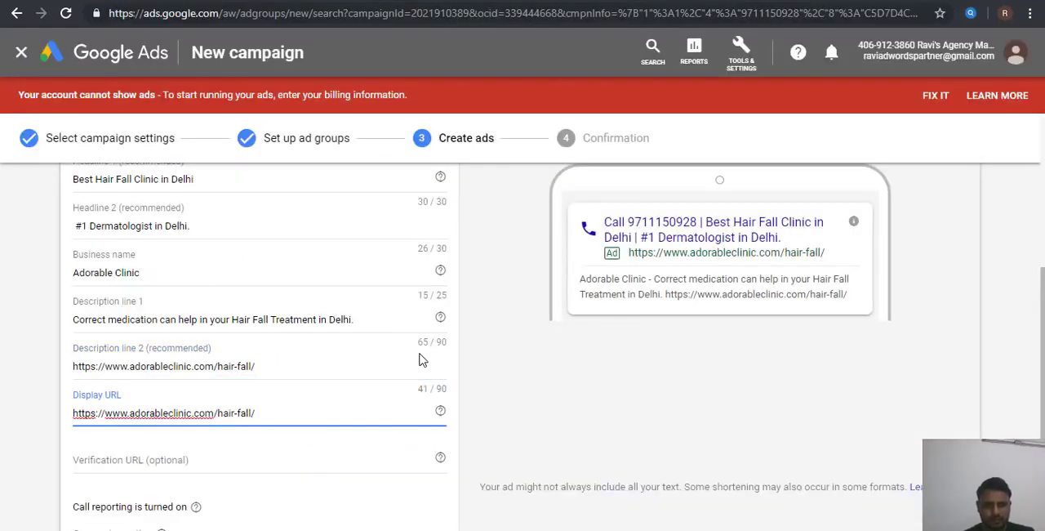
pyautogui.scroll(-1, 528, 410)
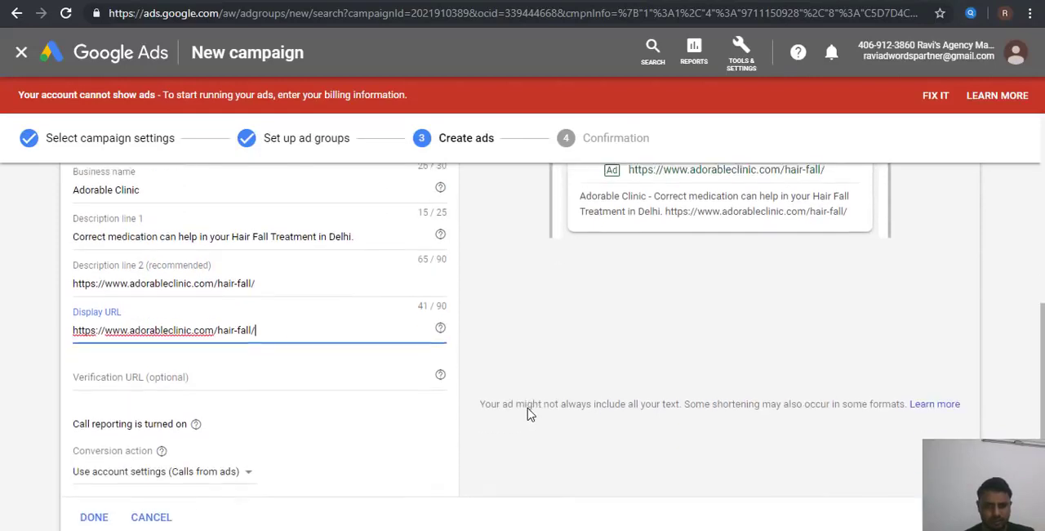
pyautogui.click(289, 283)
pyautogui.press('BackSpace')
pyautogui.press('BackSpace')
pyautogui.press('BackSpace')
pyautogui.press('BackSpace')
pyautogui.press('BackSpace')
pyautogui.press('BackSpace')
pyautogui.press('BackSpace')
pyautogui.press('BackSpace')
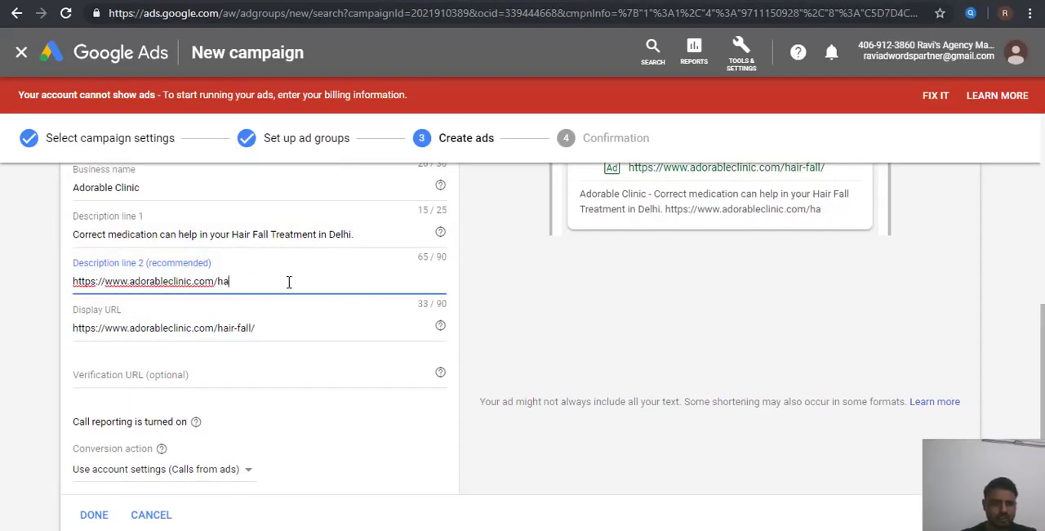
pyautogui.press('BackSpace')
pyautogui.press('BackSpace')
pyautogui.press('BackSpace')
pyautogui.press('Left')
pyautogui.press('Left')
pyautogui.press('Left')
pyautogui.press('Left')
pyautogui.press('Left')
pyautogui.press('Left')
pyautogui.press('Left')
pyautogui.press('Left')
pyautogui.press('Left')
pyautogui.press('Left')
pyautogui.press('Left')
pyautogui.press('Left')
pyautogui.press('Left')
pyautogui.press('Left')
pyautogui.press('Left')
pyautogui.press('Left')
pyautogui.press('Left')
pyautogui.press('Left')
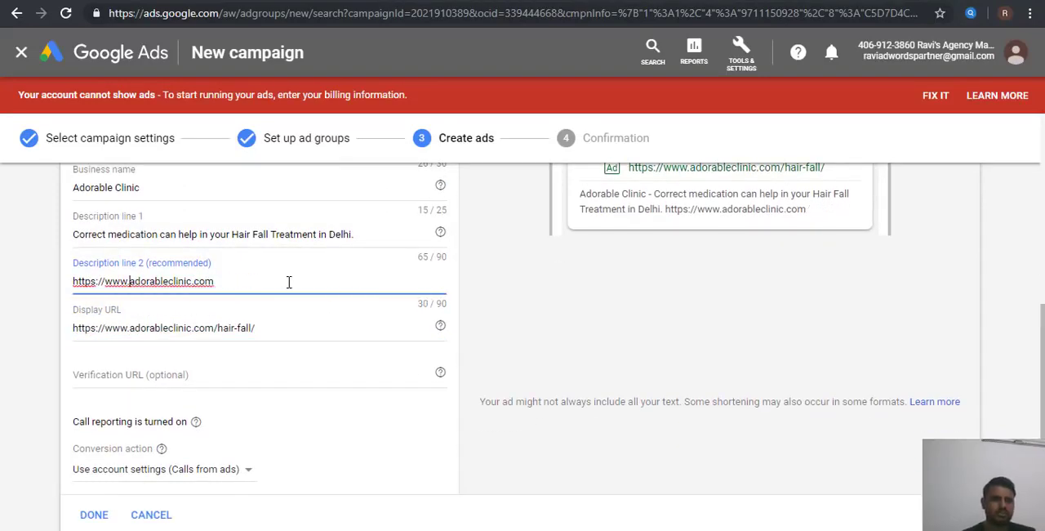
pyautogui.press('Left')
pyautogui.press('Left')
pyautogui.press('Left')
pyautogui.press('Left')
pyautogui.press('BackSpace')
pyautogui.press('BackSpace')
pyautogui.press('BackSpace')
pyautogui.press('BackSpace')
pyautogui.press('BackSpace')
pyautogui.press('BackSpace')
pyautogui.press('BackSpace')
pyautogui.press('BackSpace')
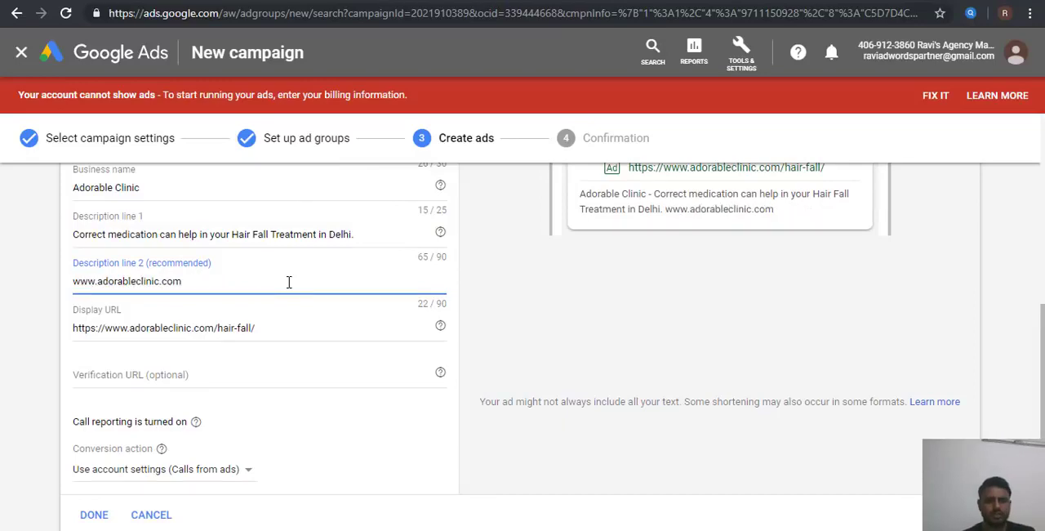
pyautogui.click(555, 331)
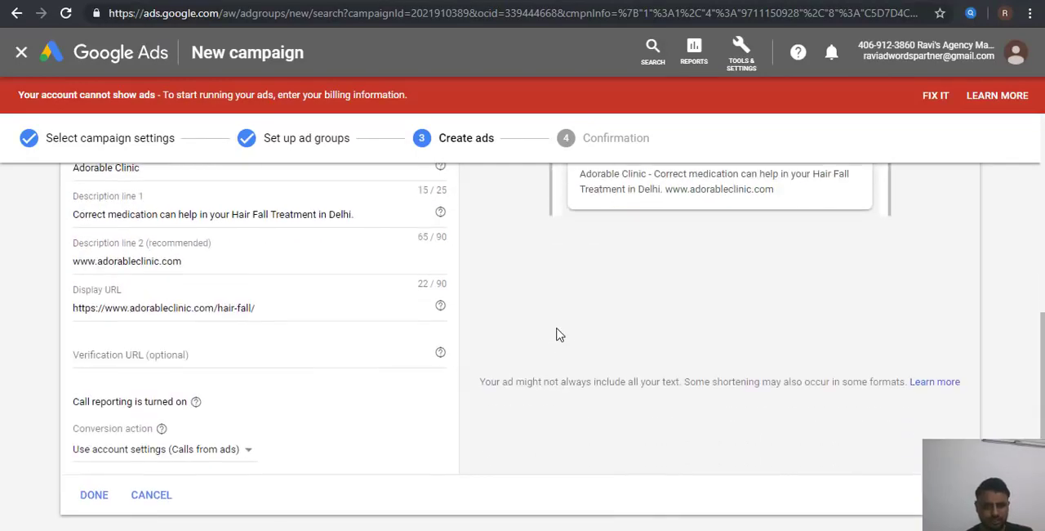
# Step: Move the full hair fall page address from the Display URL to the Verification URL
pyautogui.tripleClick(235, 265)
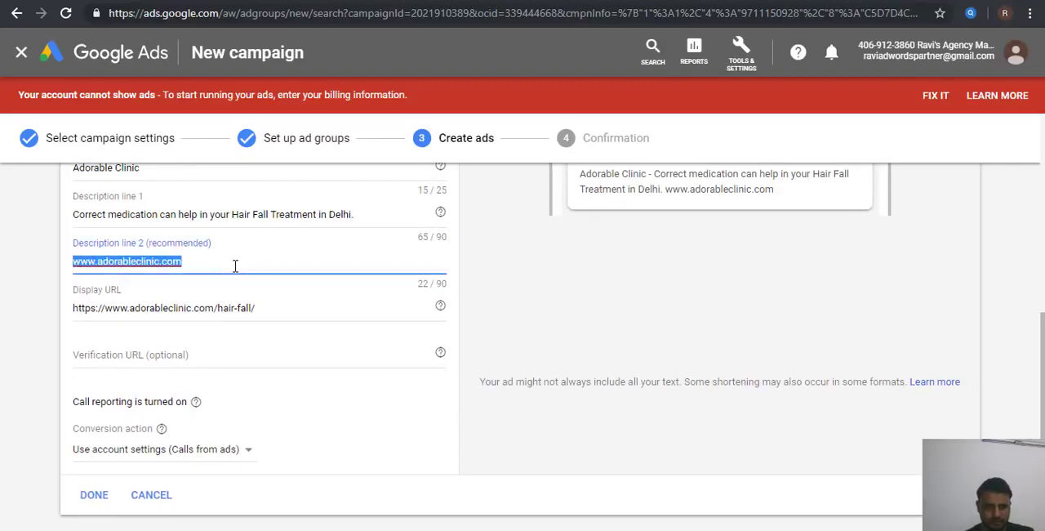
pyautogui.hotkey('ctrl', 'x')
pyautogui.hotkey('ctrl', 'z')
pyautogui.press('Tab')
pyautogui.hotkey('ctrl', 'x')
pyautogui.click(243, 355)
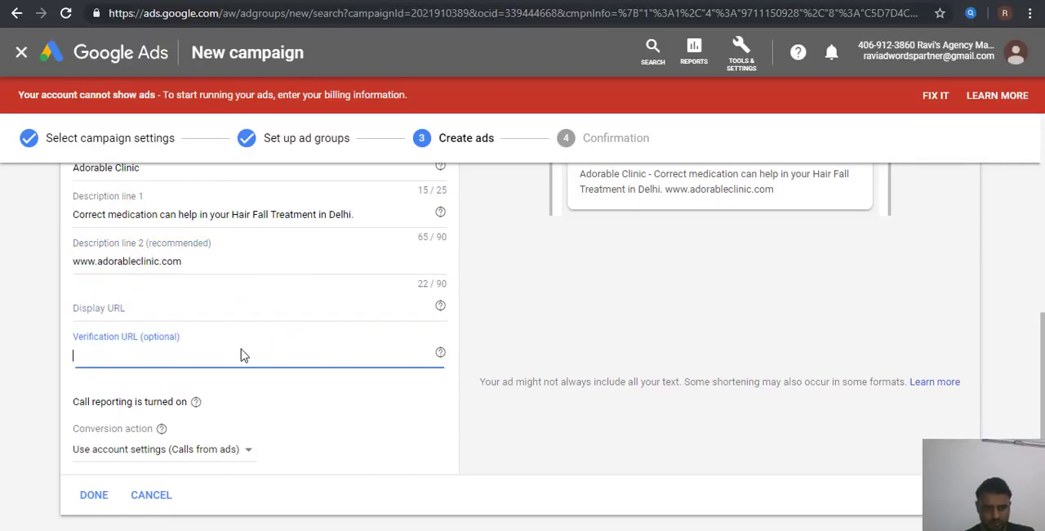
pyautogui.hotkey('ctrl', 'v')
pyautogui.tripleClick(203, 274)
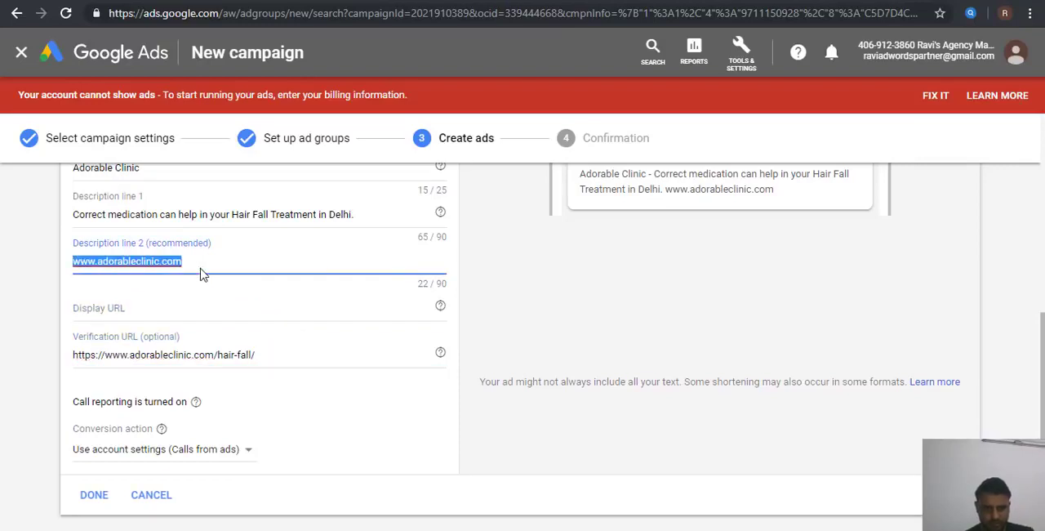
pyautogui.hotkey('ctrl', 'x')
pyautogui.click(173, 310)
pyautogui.hotkey('ctrl', 'v')
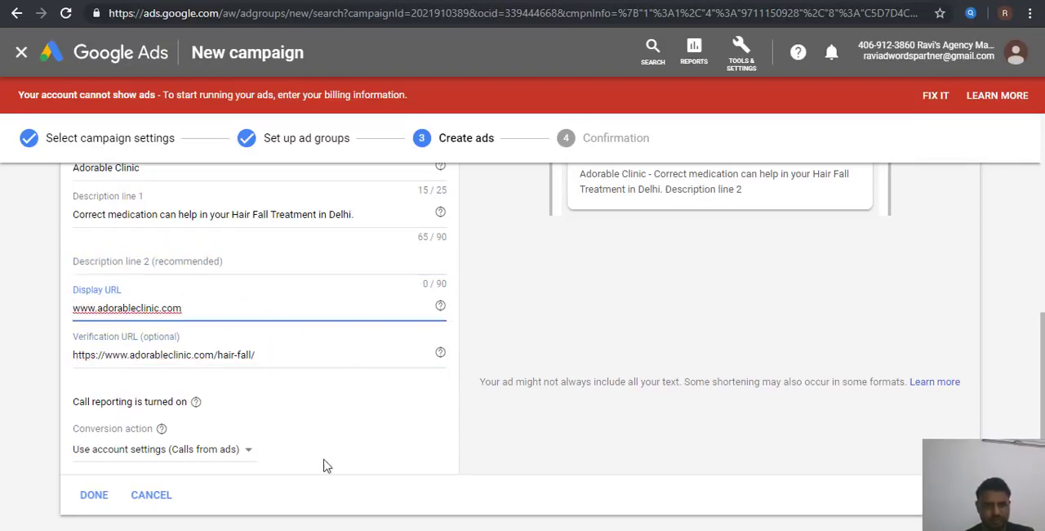
pyautogui.click(534, 381)
# Step: Try to finish the call ad and save it
pyautogui.scroll(2, 534, 381)
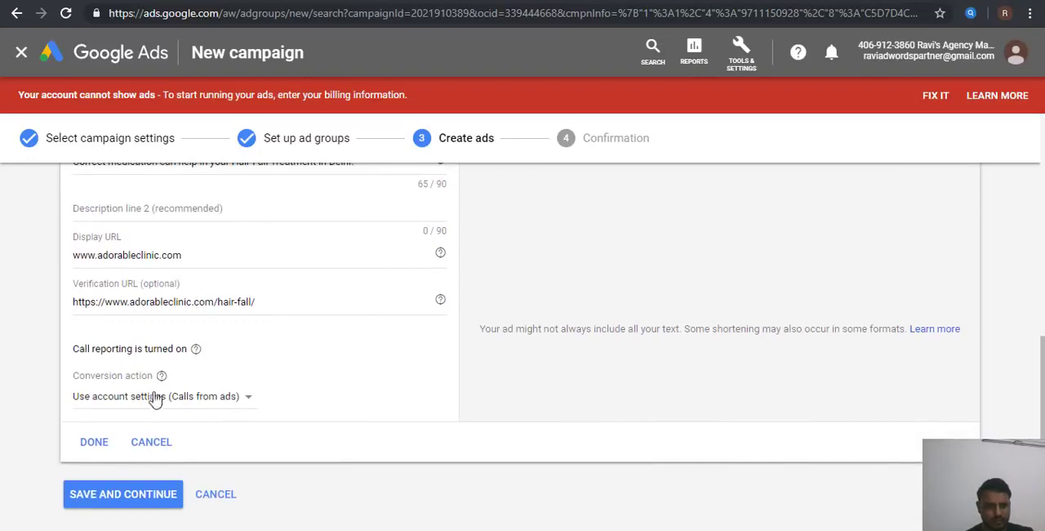
pyautogui.click(104, 445)
pyautogui.click(145, 459)
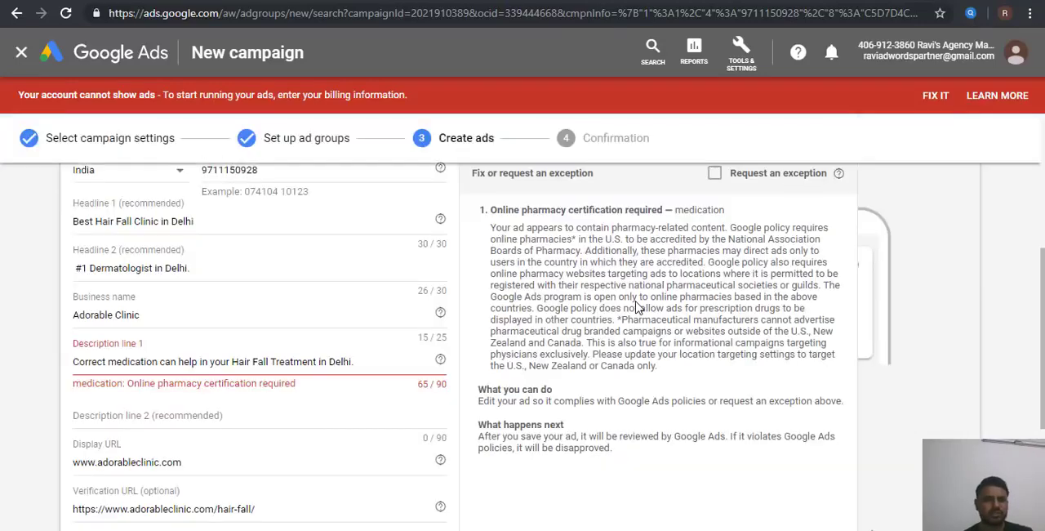
# Step: Replace "medication" with "guidence" in Description line 1
pyautogui.click(136, 363)
pyautogui.doubleClick(136, 362)
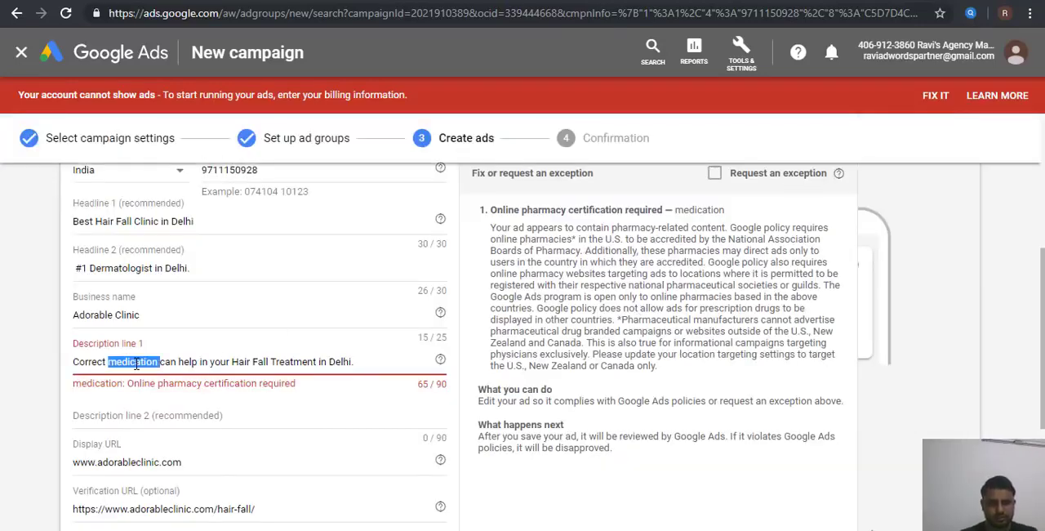
pyautogui.write('guidence')
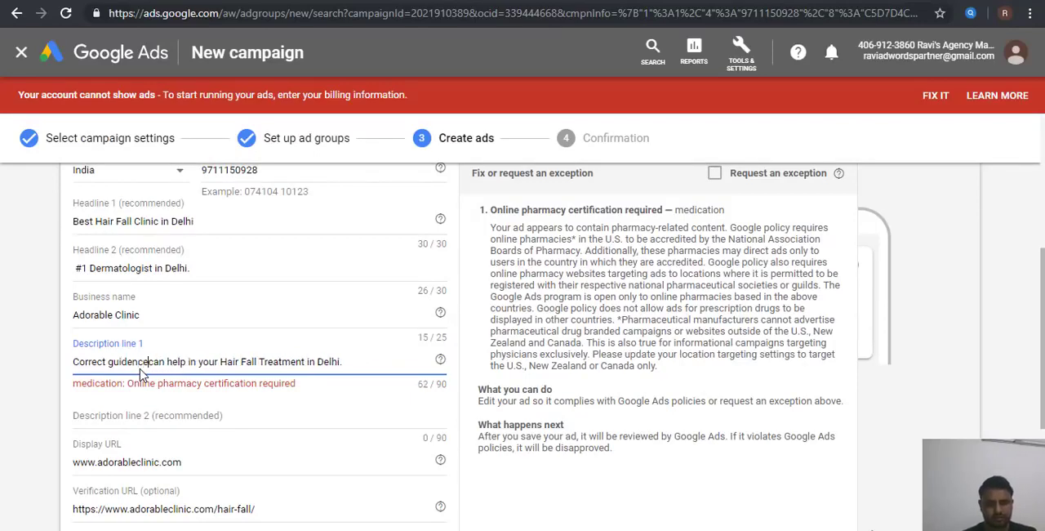
pyautogui.scroll(-3, 140, 373)
pyautogui.click(140, 340)
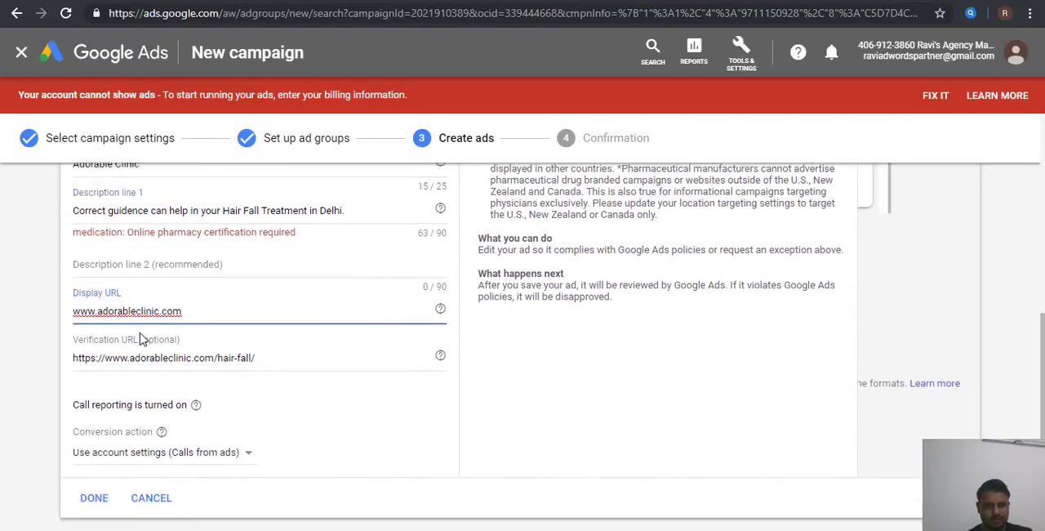
# Step: Finish the revised call ad and save it to complete the campaign setup
pyautogui.scroll(-2, 140, 340)
pyautogui.click(92, 414)
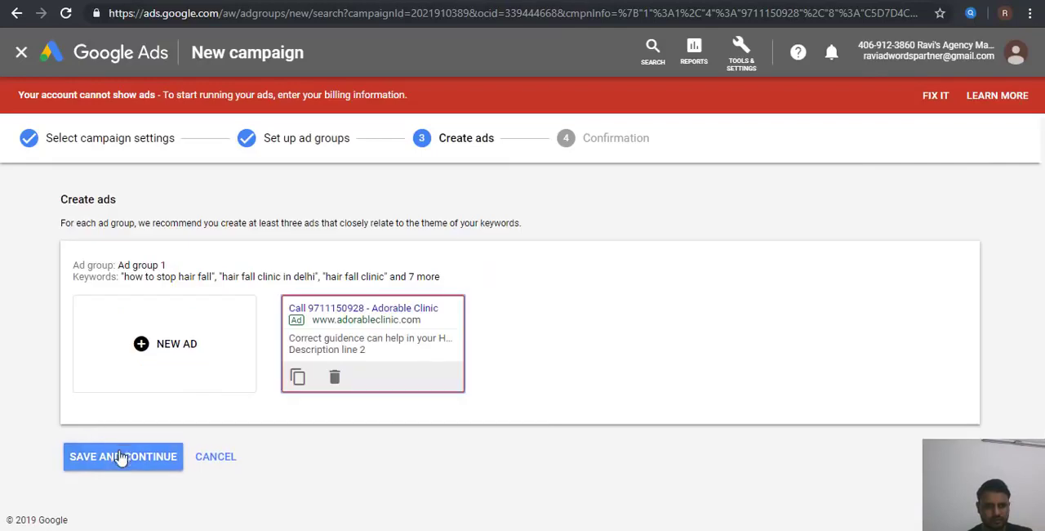
pyautogui.click(121, 458)
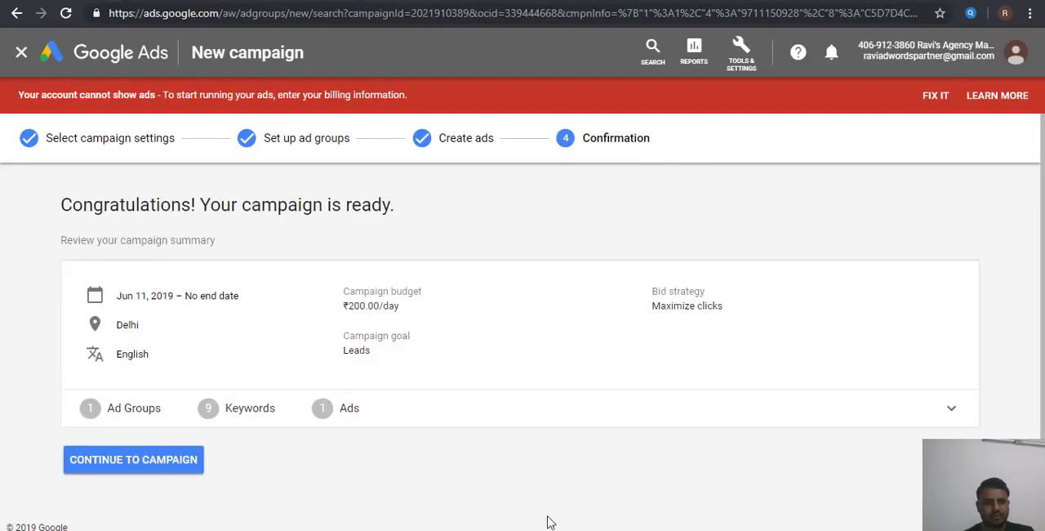
# Step: Continue to the new campaign and open its keywords
pyautogui.click(173, 467)
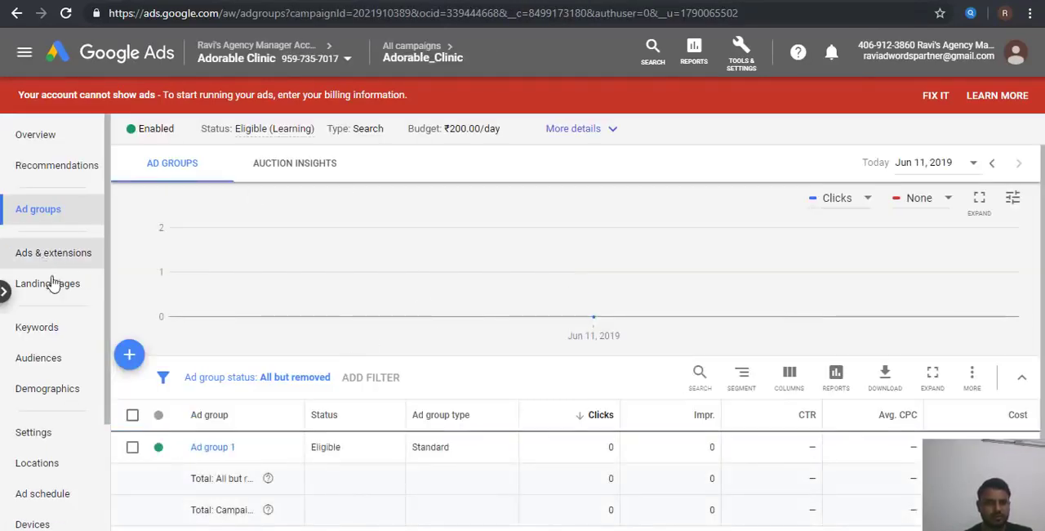
pyautogui.click(45, 328)
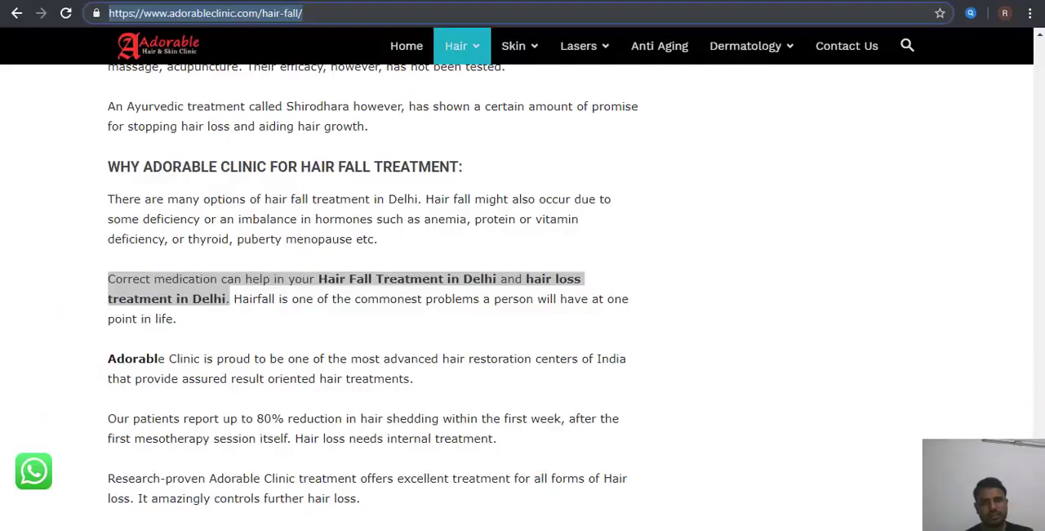
# Step: Switch to the Word notes and review the points on campaign type, keywords and variant ad copies
pyautogui.click(748, 175)
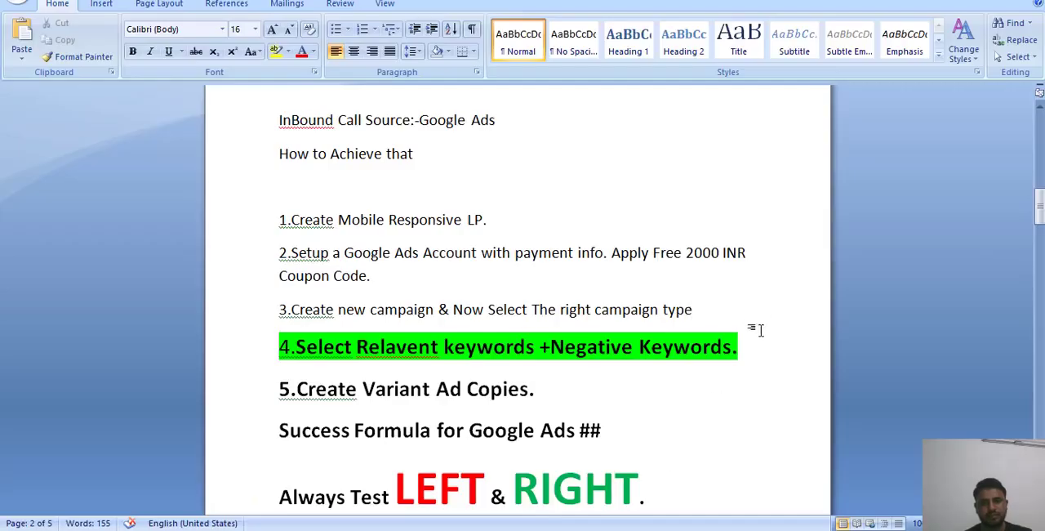
pyautogui.click(728, 394)
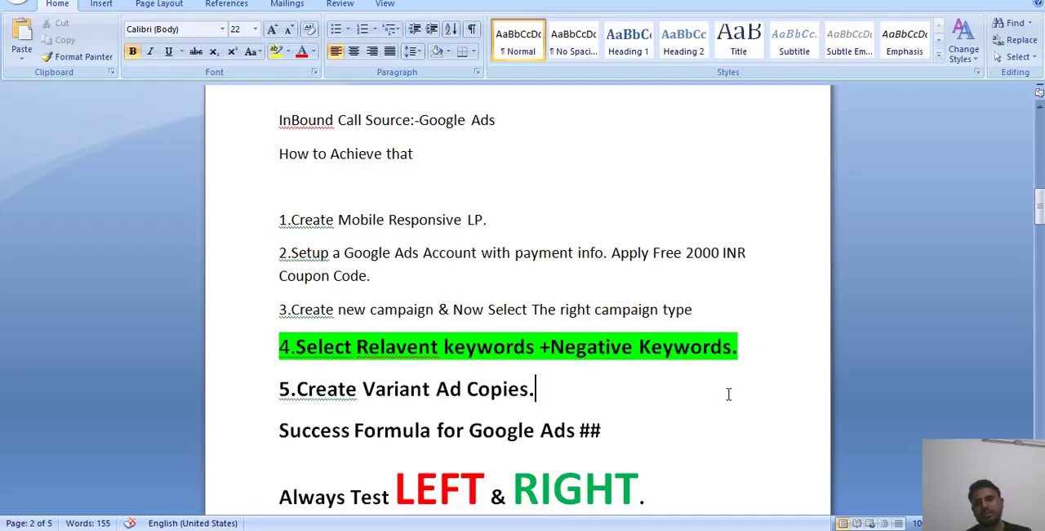
pyautogui.click(721, 303)
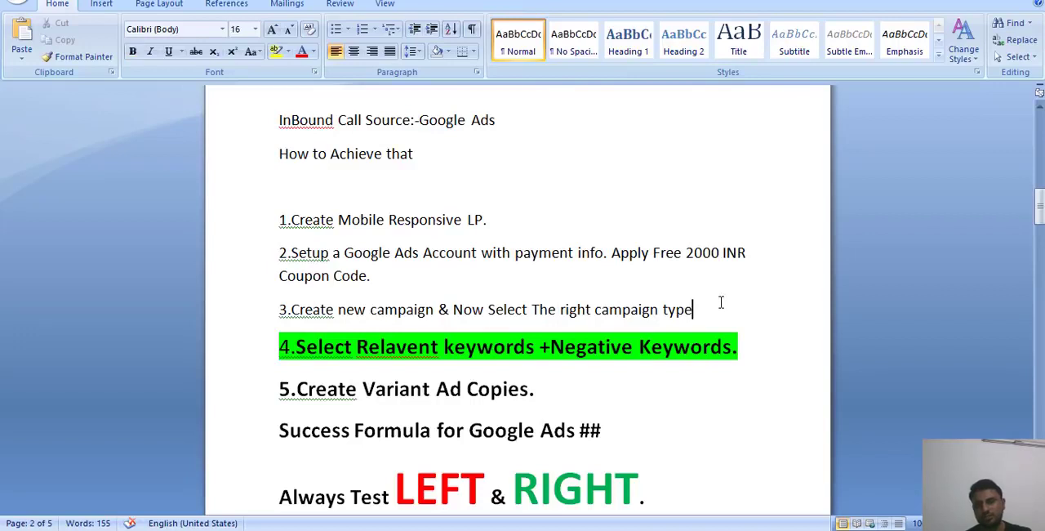
# Step: End point 3 of the Word notes with a period, then switch to Google Ads and look over the campaign's search keywords
pyautogui.write('.')
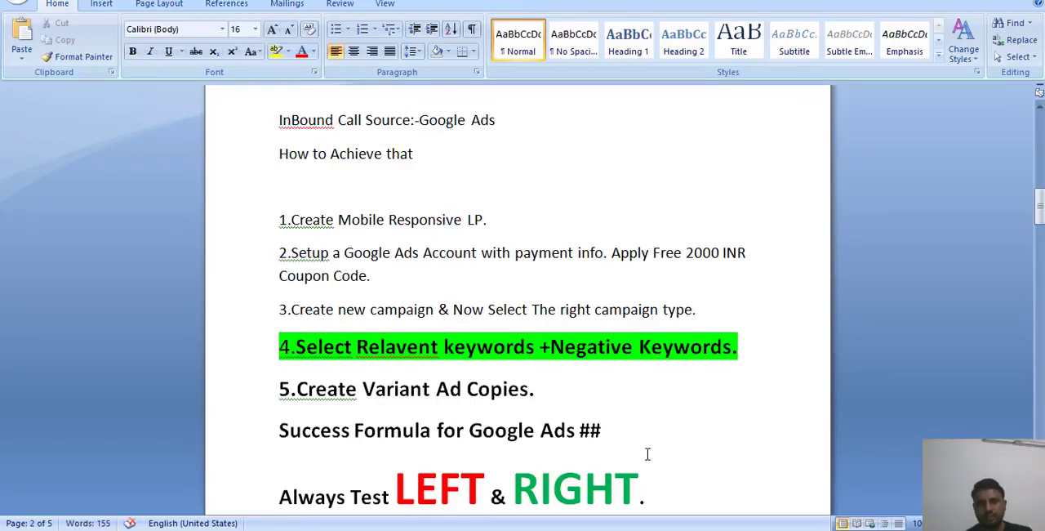
pyautogui.click(601, 530)
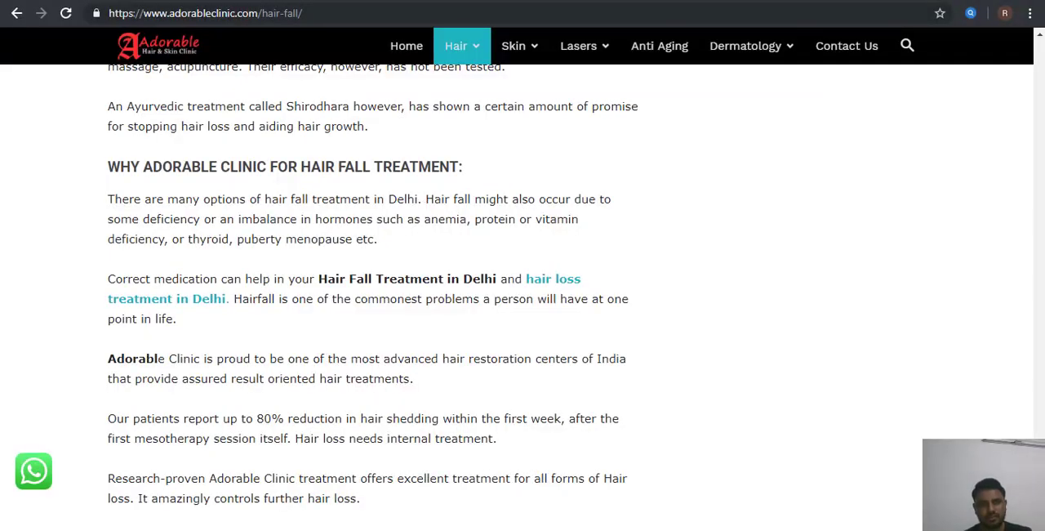
pyautogui.click(236, 2)
pyautogui.scroll(-1, 222, 380)
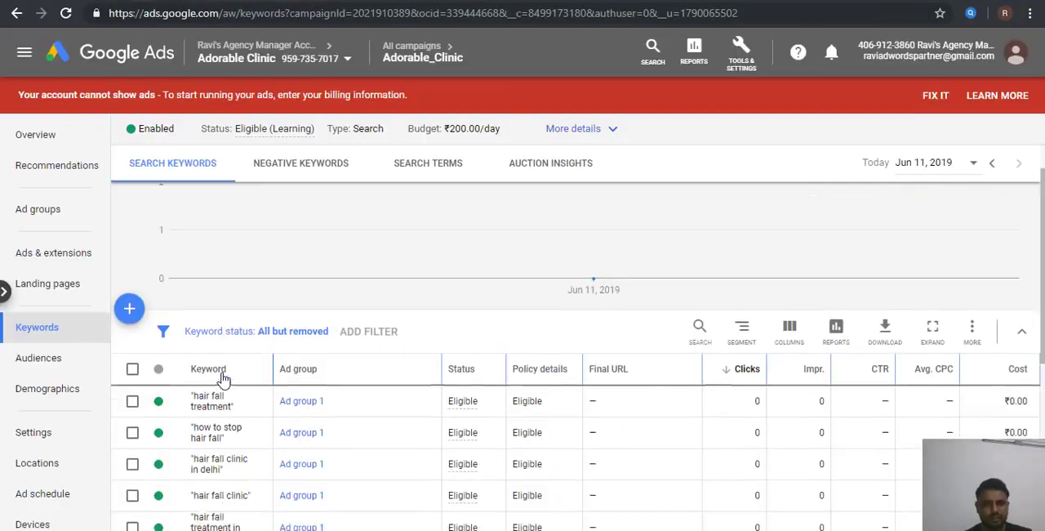
pyautogui.scroll(-4, 223, 380)
pyautogui.scroll(5, 223, 380)
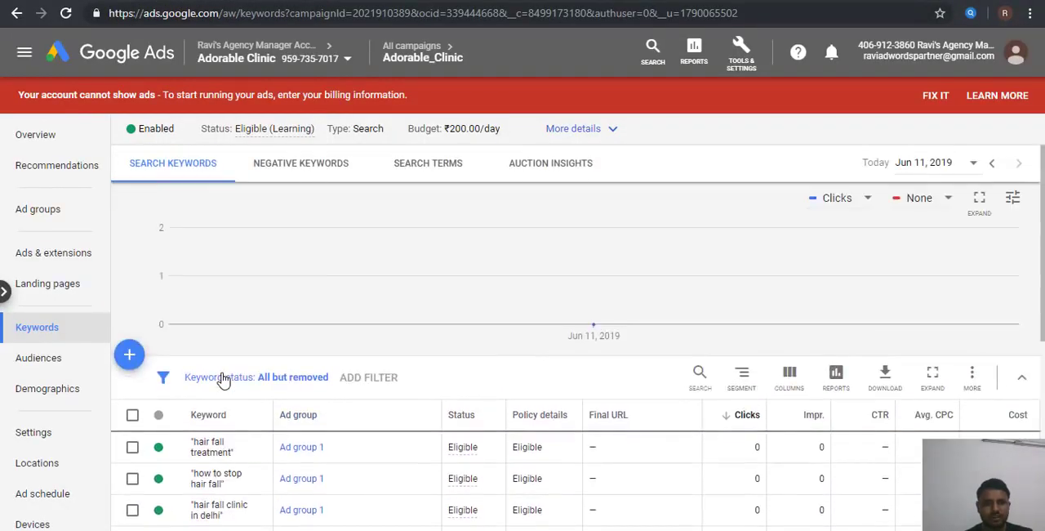
# Step: Start a campaign-level negative keyword list for Adorable_Clinic with free, register, how, why and what, one per line
pyautogui.click(323, 174)
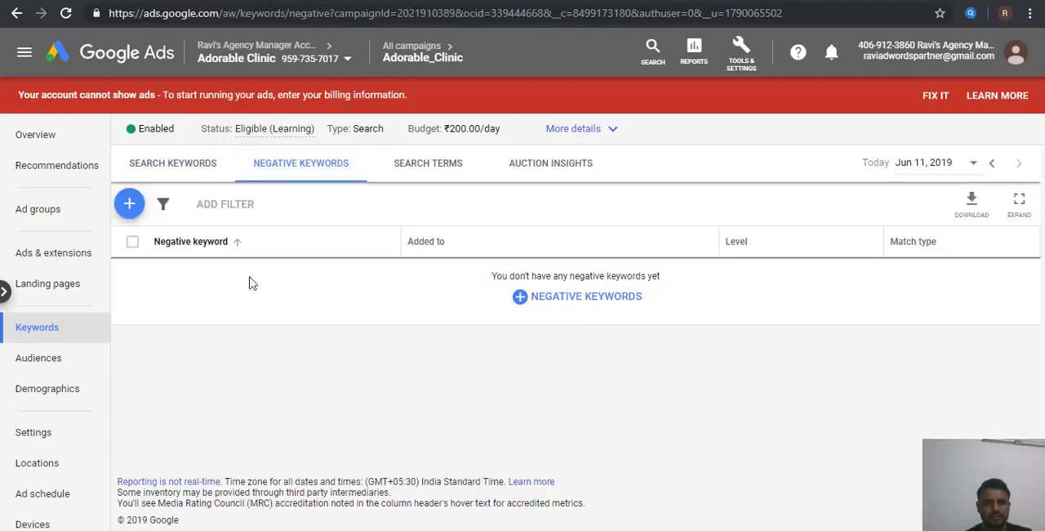
pyautogui.click(578, 296)
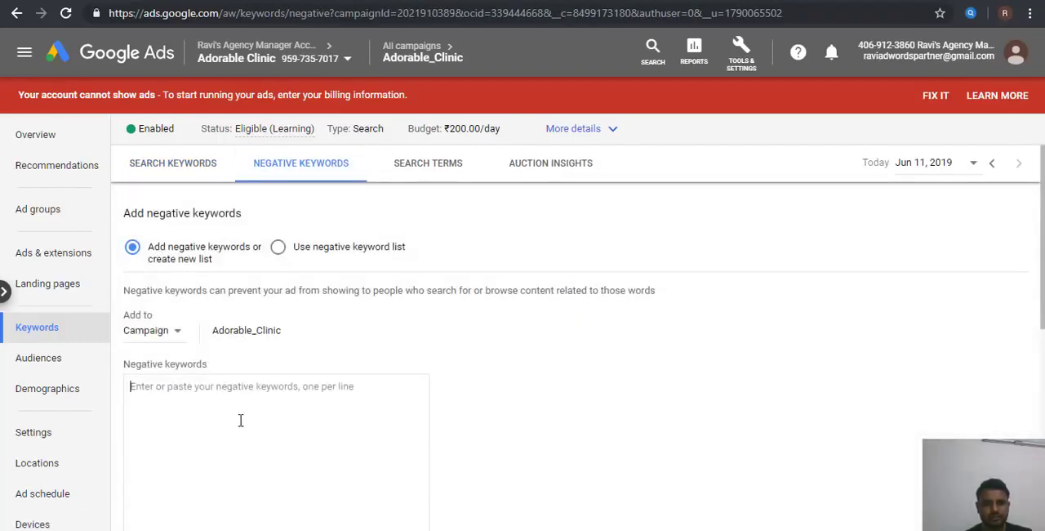
pyautogui.write('free')
pyautogui.press('Return')
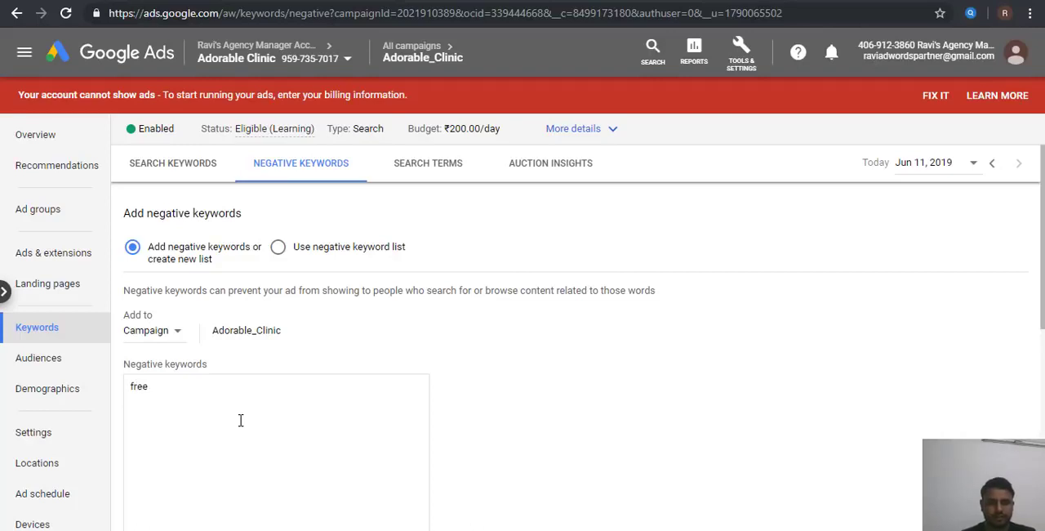
pyautogui.write('register')
pyautogui.press('Return')
pyautogui.write('how ')
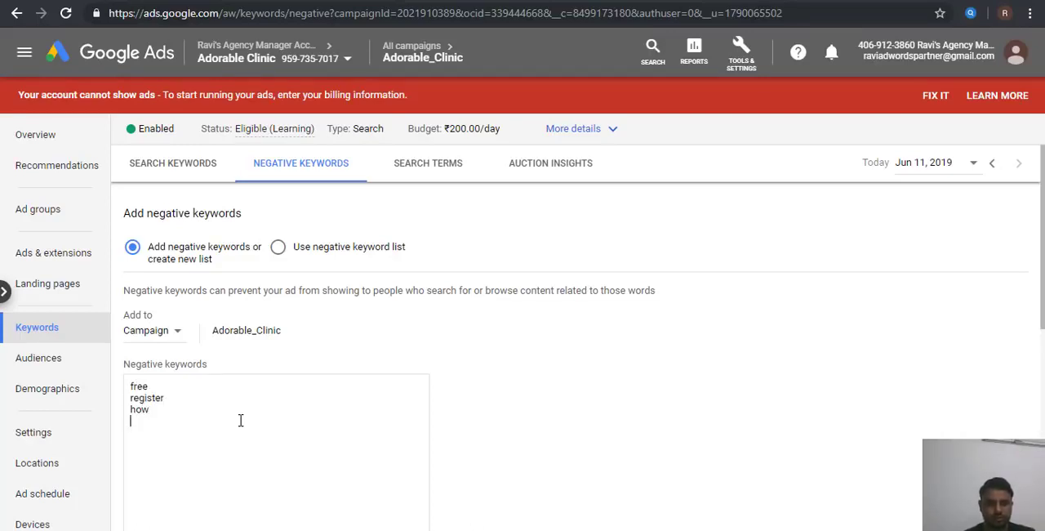
pyautogui.write('why ')
pyautogui.write('what')
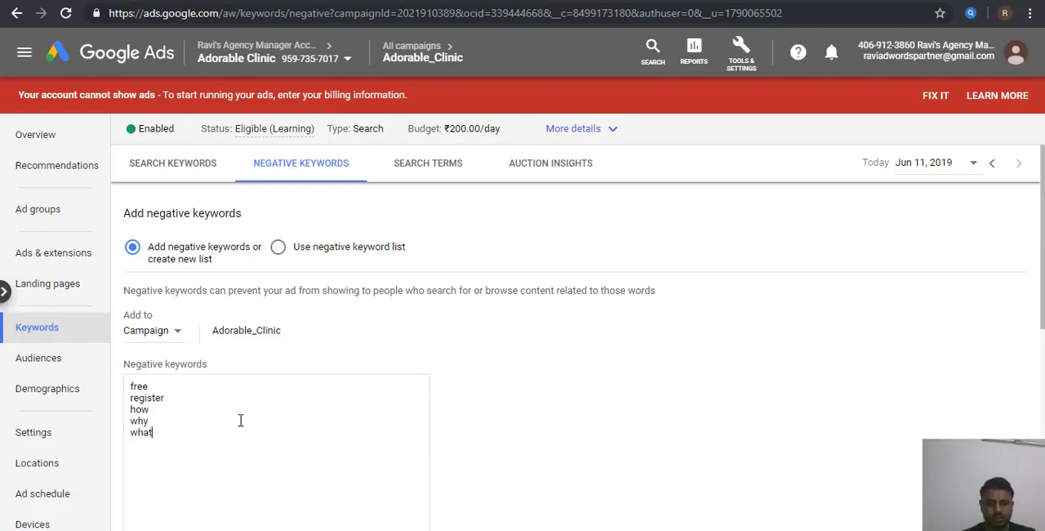
pyautogui.press('Return')
# Step: Add education, paper, study and journals to the negative keywords and save them to the campaign
pyautogui.scroll(-2, 241, 419)
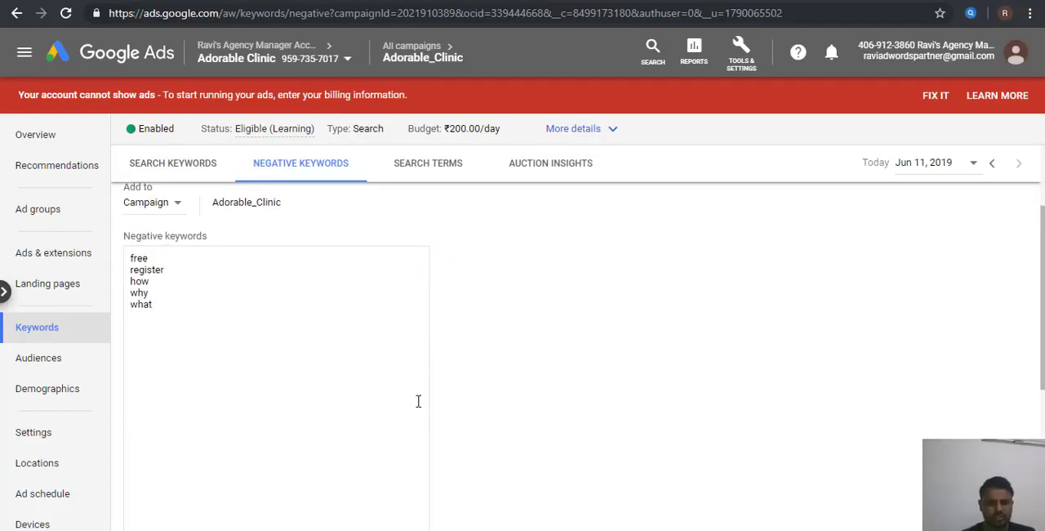
pyautogui.write('education')
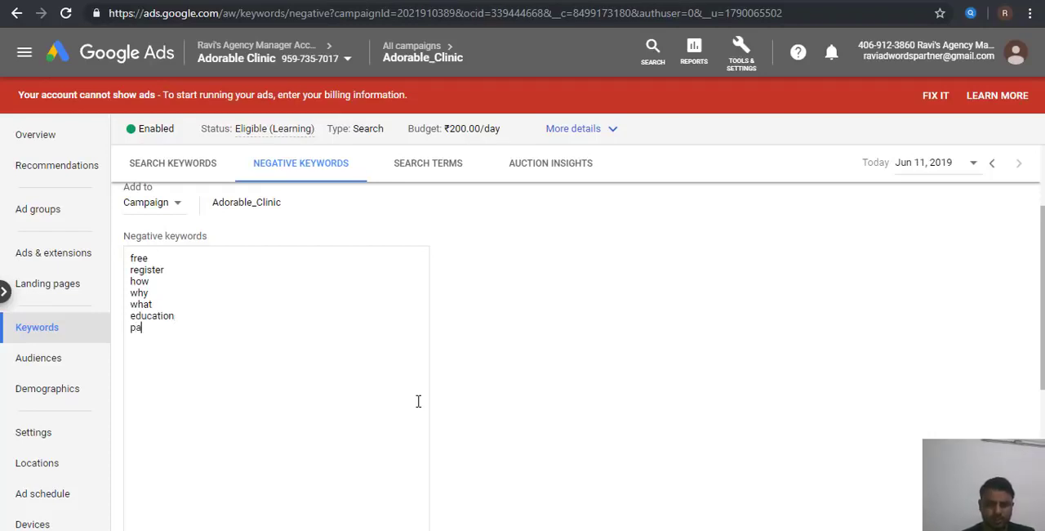
pyautogui.write('tudy')
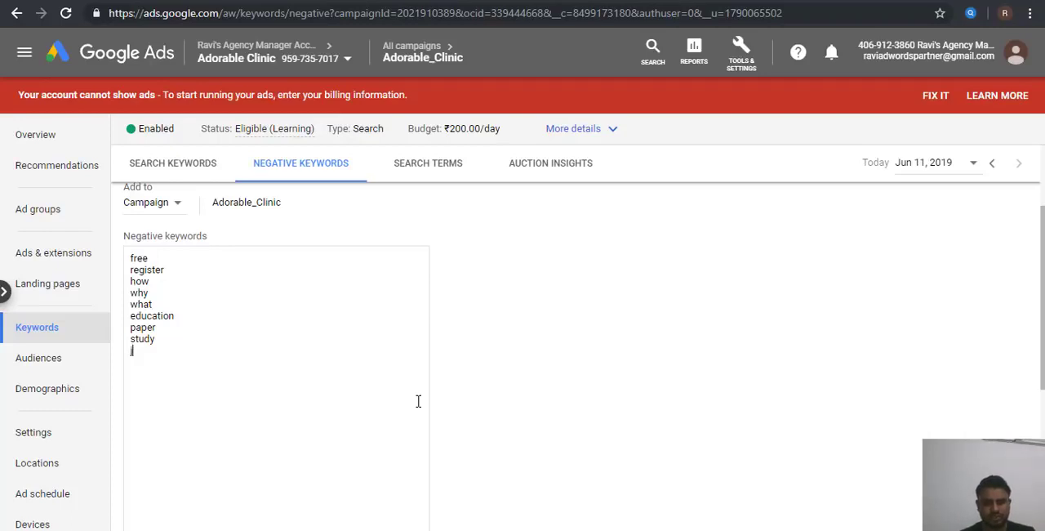
pyautogui.write('ournals')
pyautogui.press('Return')
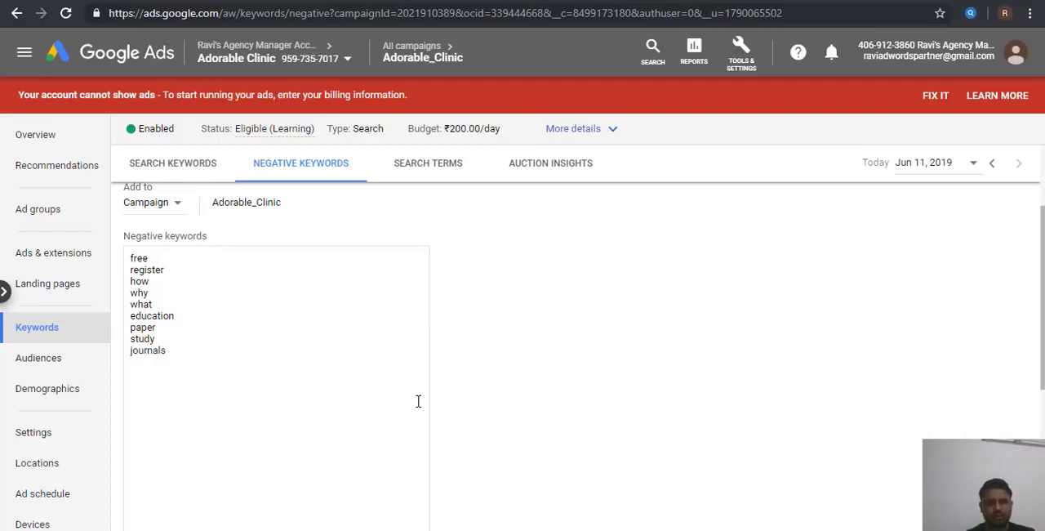
pyautogui.scroll(-4, 418, 401)
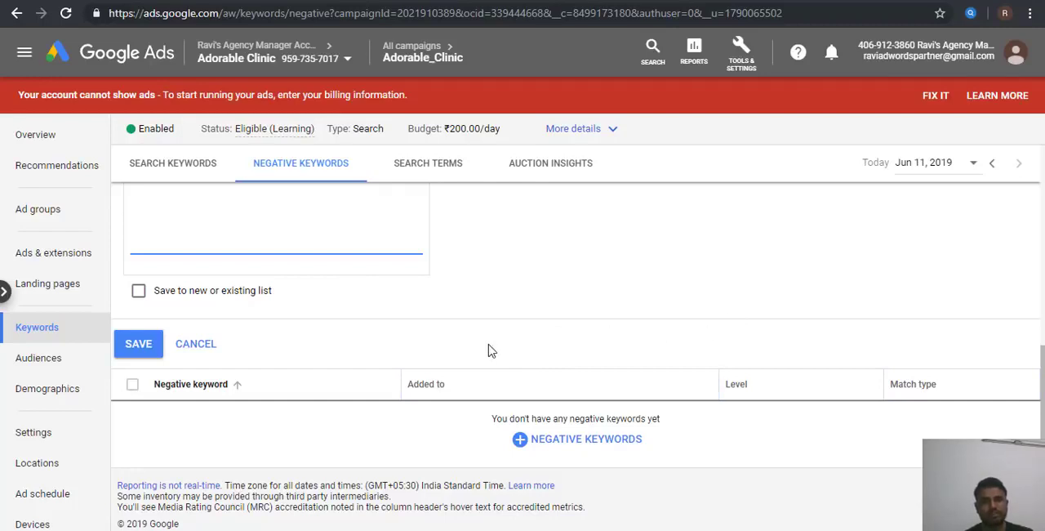
pyautogui.write('free register how why what education paper study journals')
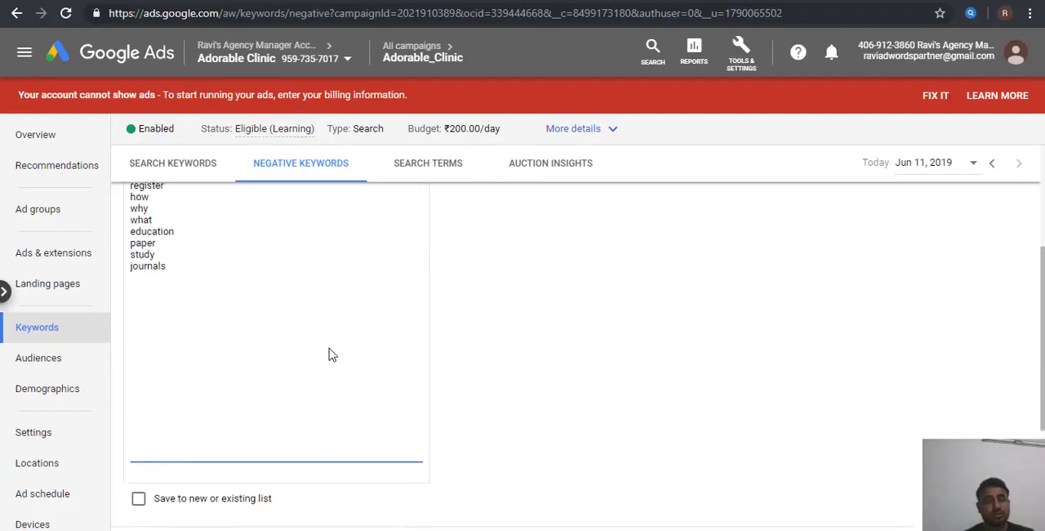
pyautogui.scroll(-3, 533, 455)
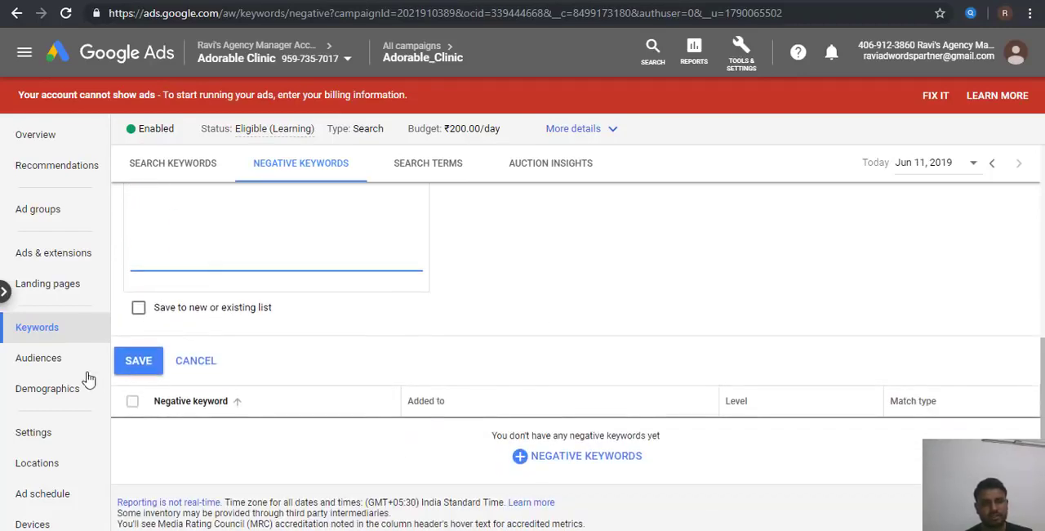
pyautogui.click(143, 366)
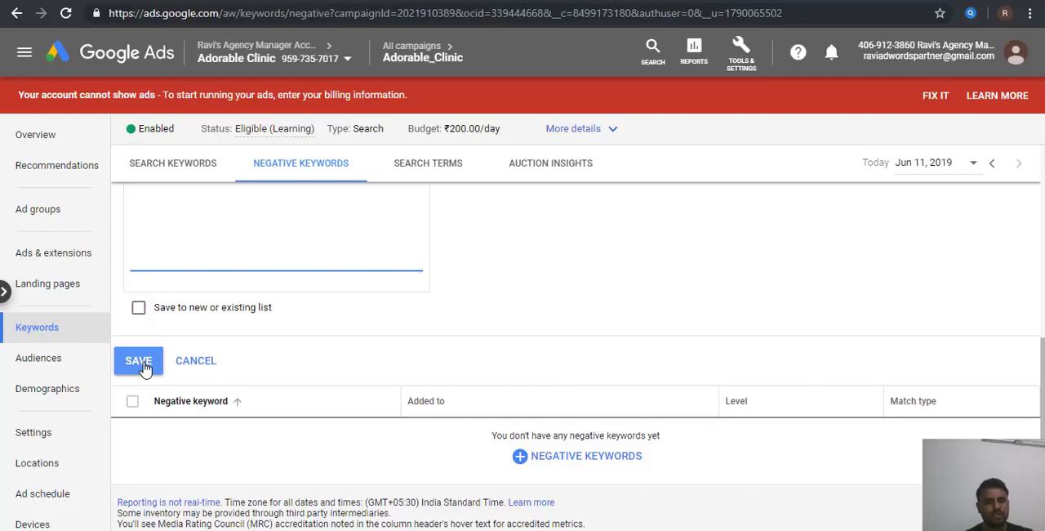
pyautogui.click(145, 368)
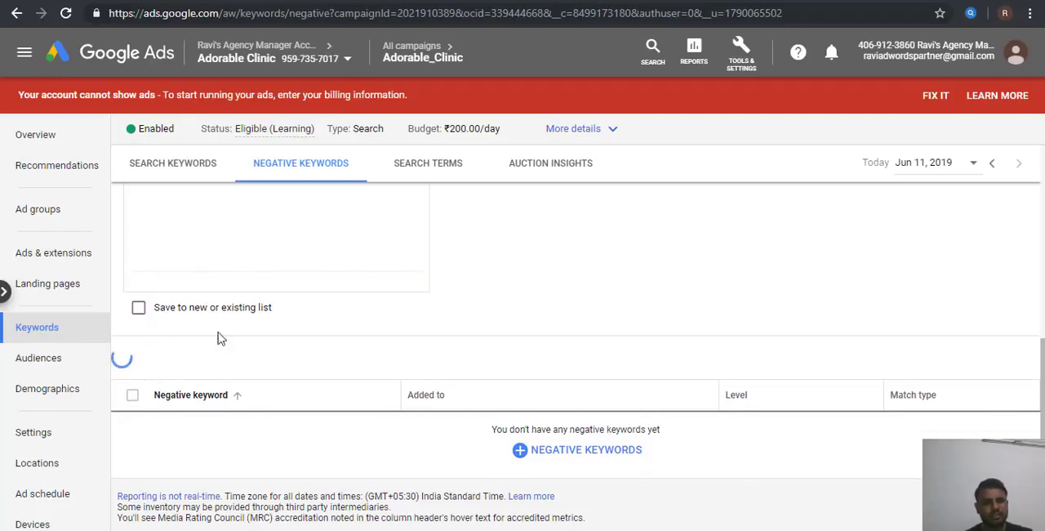
# Step: Check the variant ad copies point in the Word notes, then start a new call-only ad for Ad group 1 in Google Ads
pyautogui.click(607, 529)
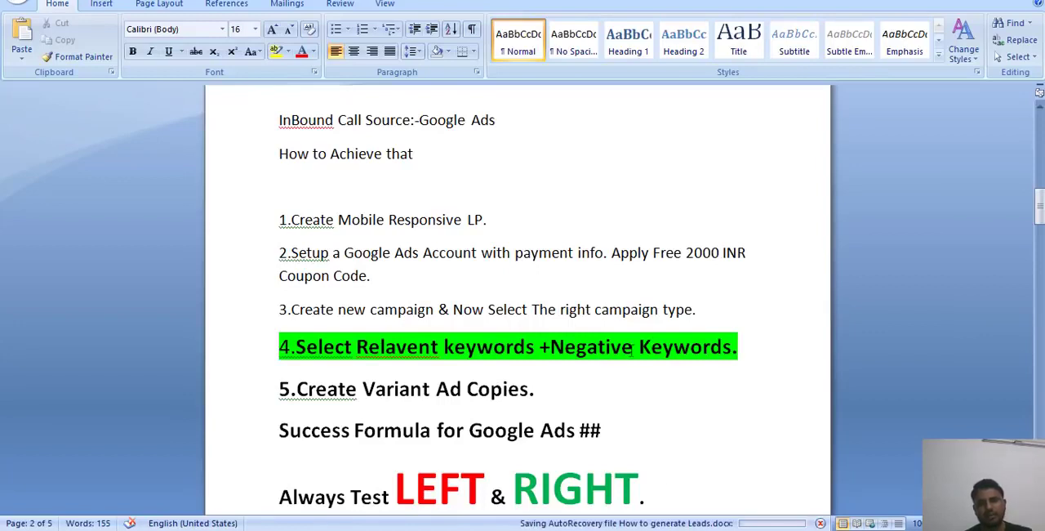
pyautogui.click(585, 392)
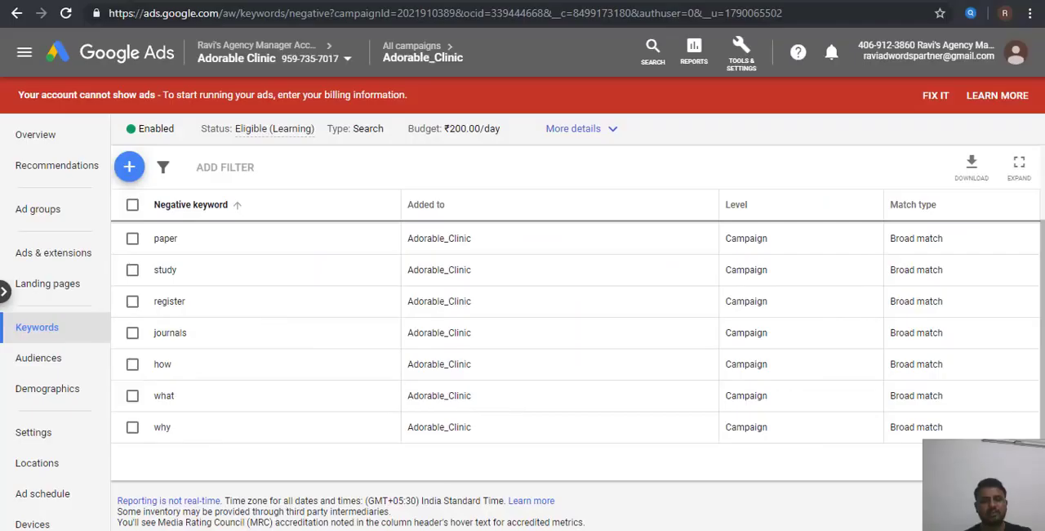
pyautogui.click(45, 216)
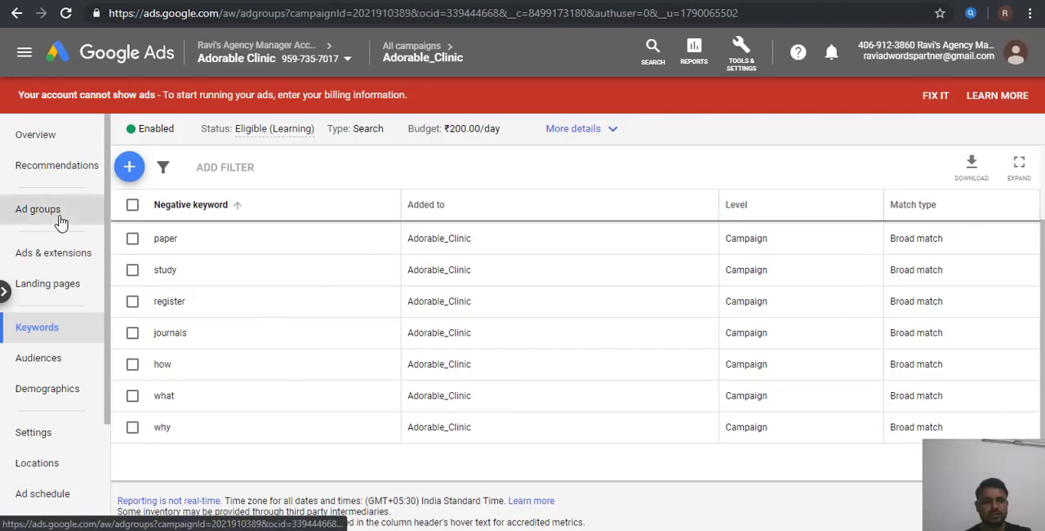
pyautogui.click(56, 261)
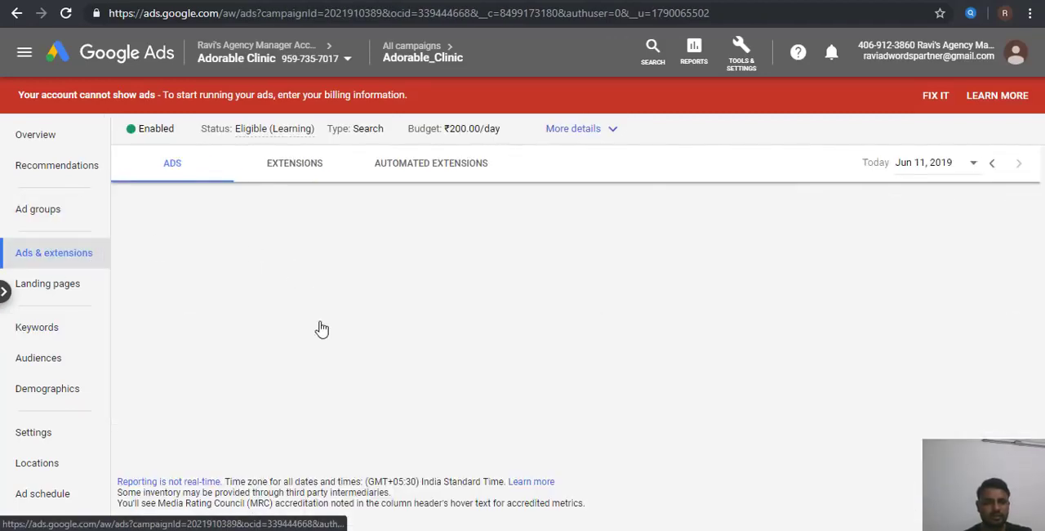
pyautogui.scroll(-2, 322, 327)
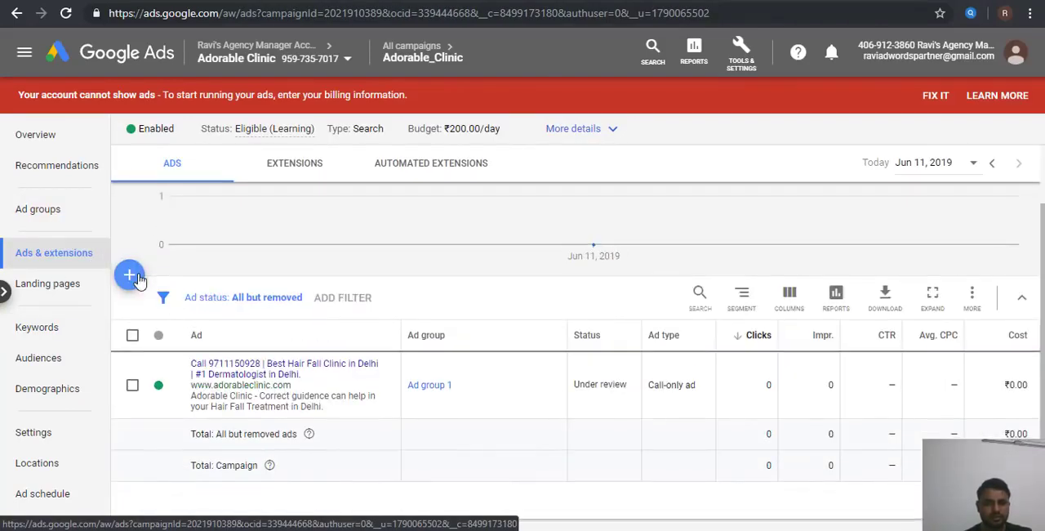
pyautogui.click(129, 272)
pyautogui.click(455, 251)
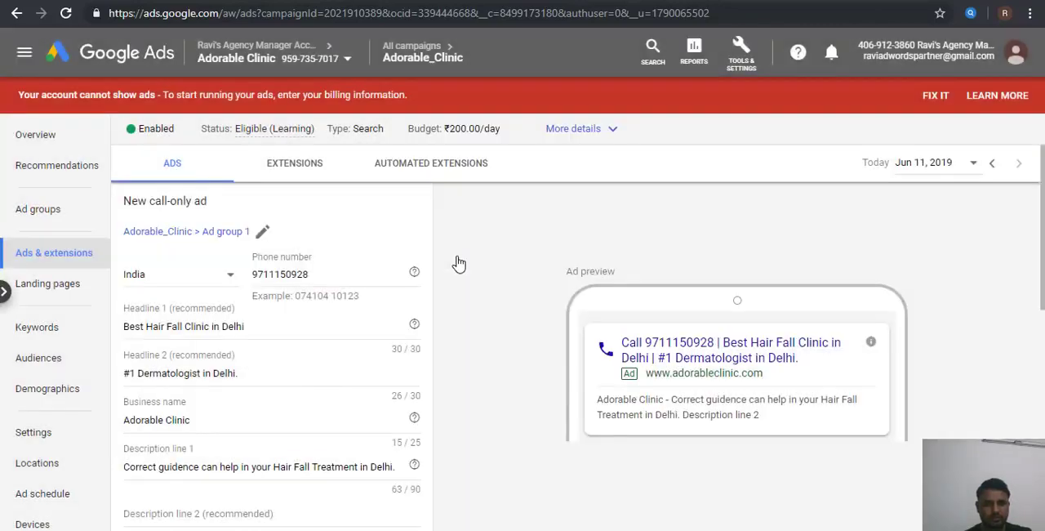
# Step: Replace "Fall" with "Loss" in Headline 1 of the new call-only ad and remove the word "Clinic"
pyautogui.scroll(-1, 492, 379)
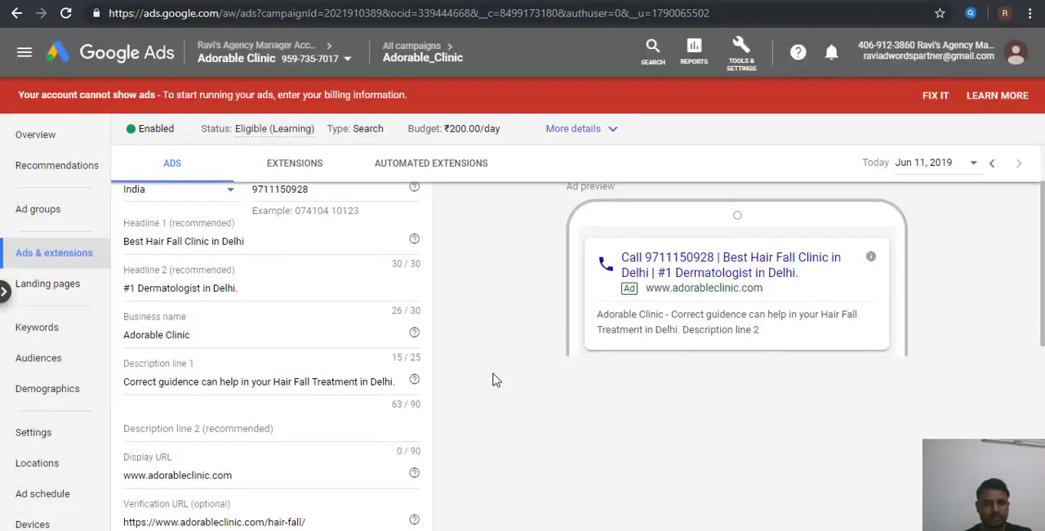
pyautogui.click(188, 238)
pyautogui.doubleClick(175, 239)
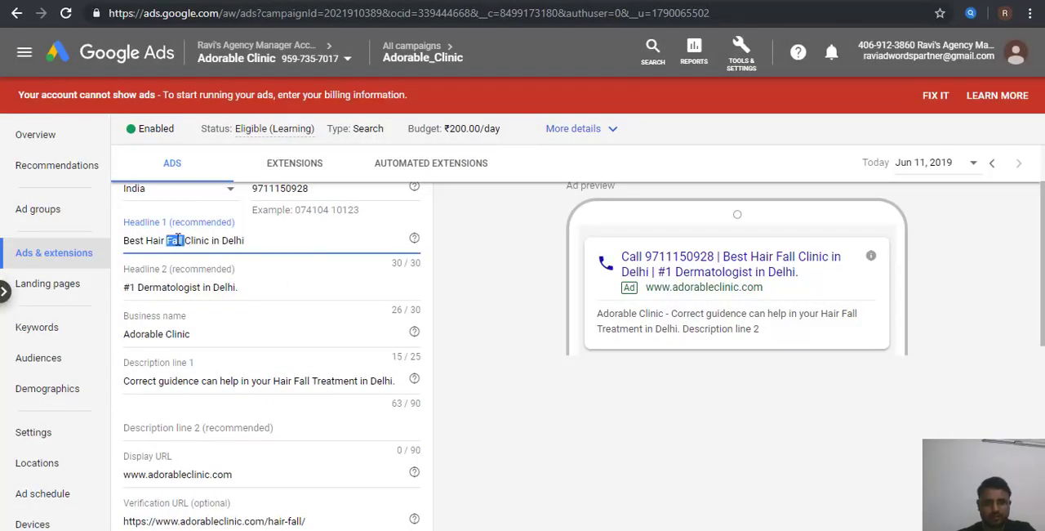
pyautogui.write('Loss')
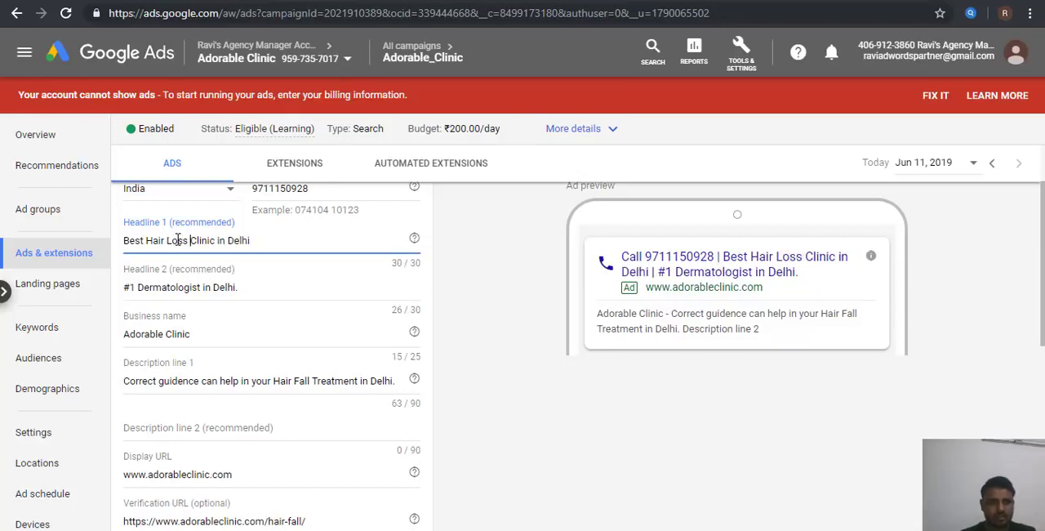
pyautogui.press('Delete')
pyautogui.press('Delete')
pyautogui.press('Delete')
pyautogui.press('Delete')
pyautogui.press('Delete')
pyautogui.press('Delete')
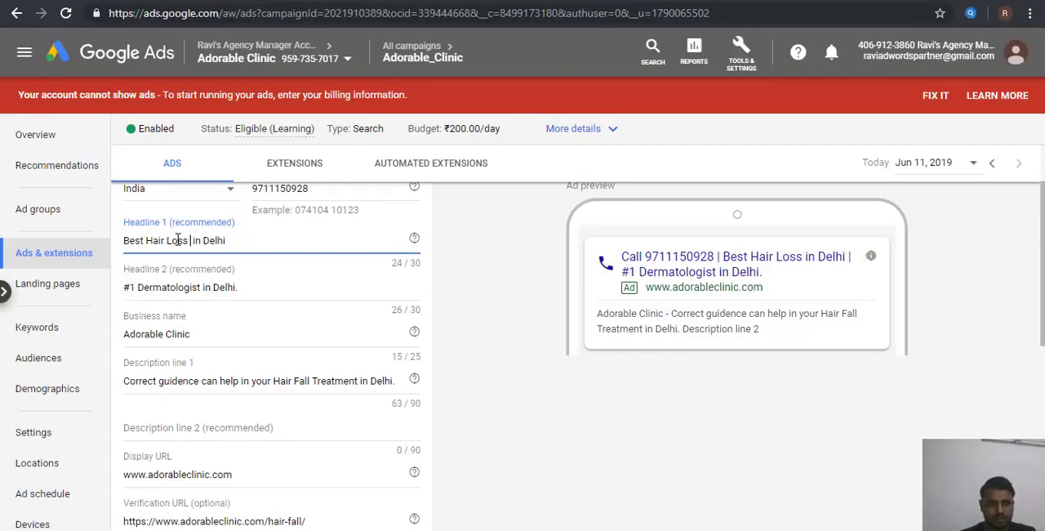
# Step: Complete Headline 1 as "Best Hair Loss Treatment", dropping "in Delhi" and correcting the spelling, and save the new ad
pyautogui.write('Treament')
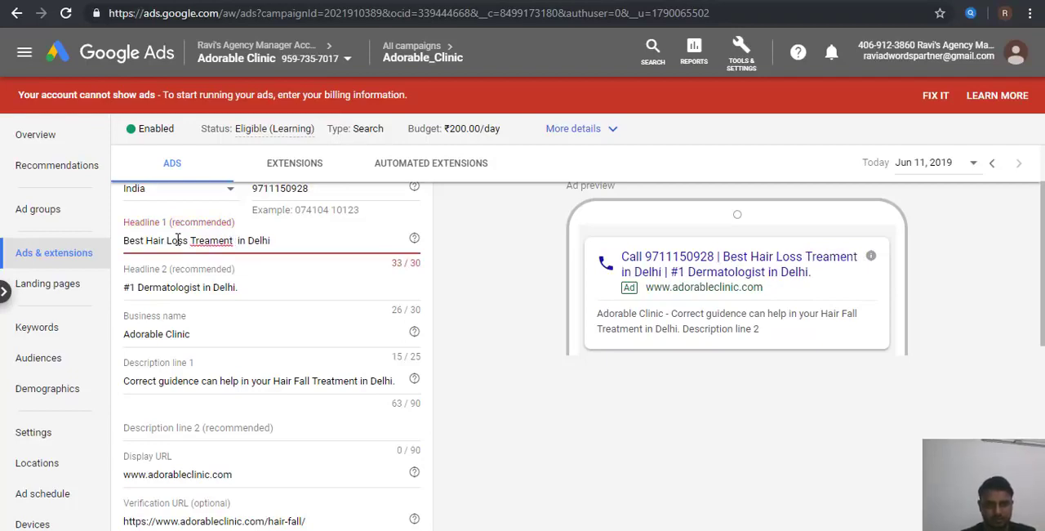
pyautogui.press('Delete')
pyautogui.press('Delete')
pyautogui.press('Delete')
pyautogui.press('Delete')
pyautogui.press('Delete')
pyautogui.press('Delete')
pyautogui.press('Delete')
pyautogui.press('Delete')
pyautogui.press('Delete')
pyautogui.press('BackSpace')
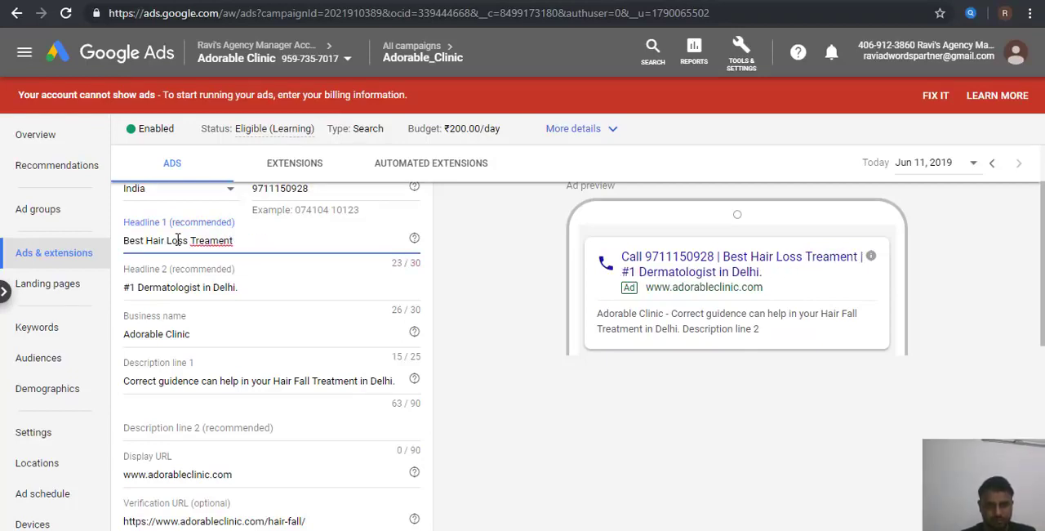
pyautogui.rightClick(212, 241)
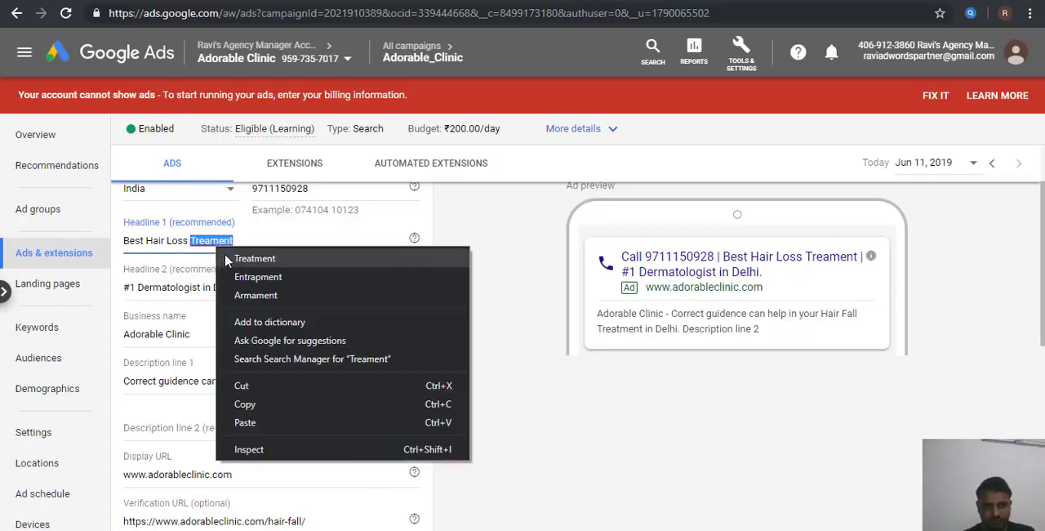
pyautogui.click(226, 255)
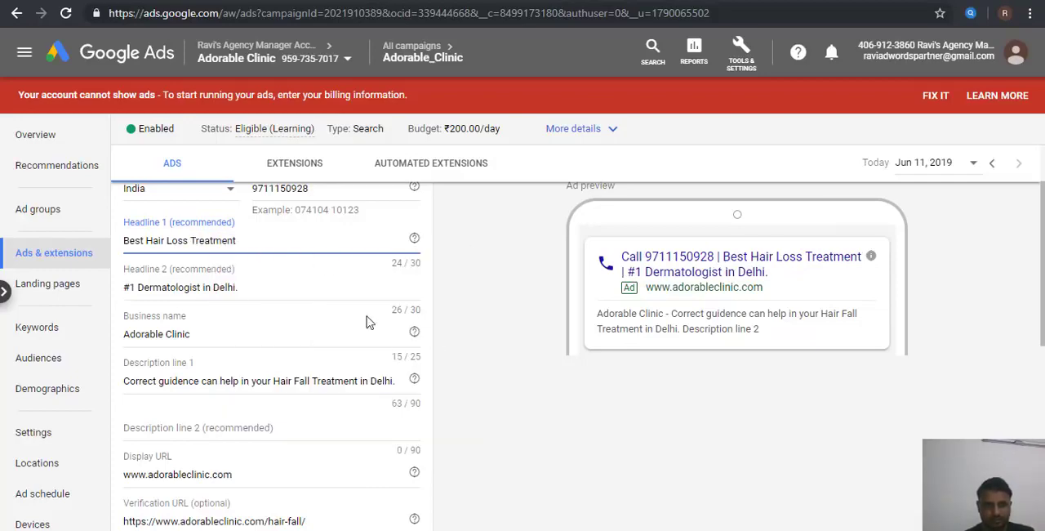
pyautogui.scroll(-3, 458, 400)
pyautogui.click(175, 429)
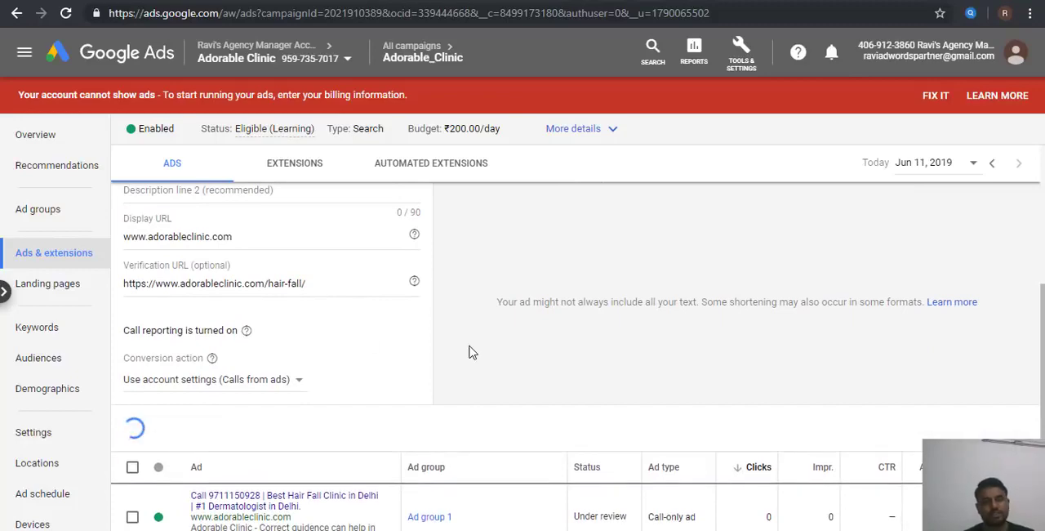
# Step: Start another new call-only ad and assign it to Ad group 1
pyautogui.scroll(-3, 469, 351)
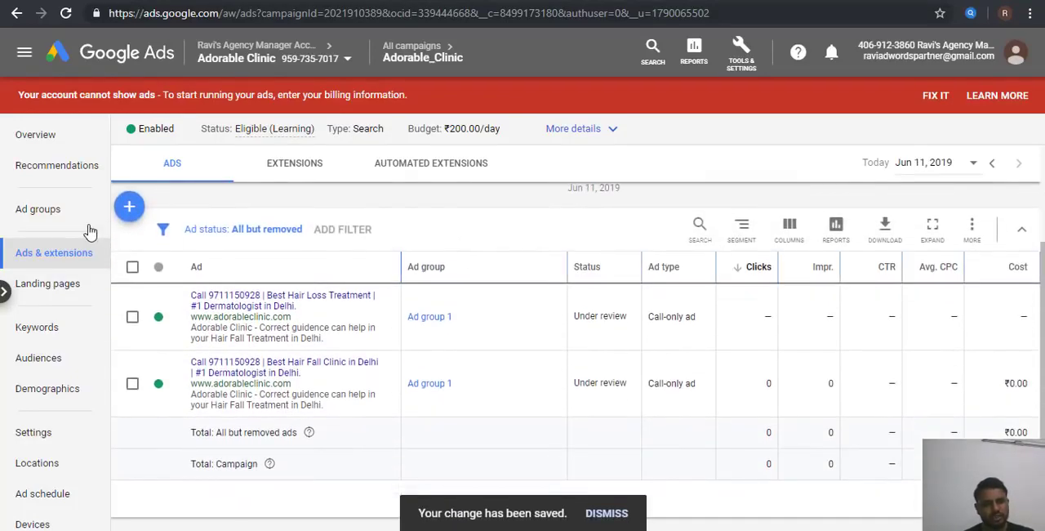
pyautogui.click(128, 219)
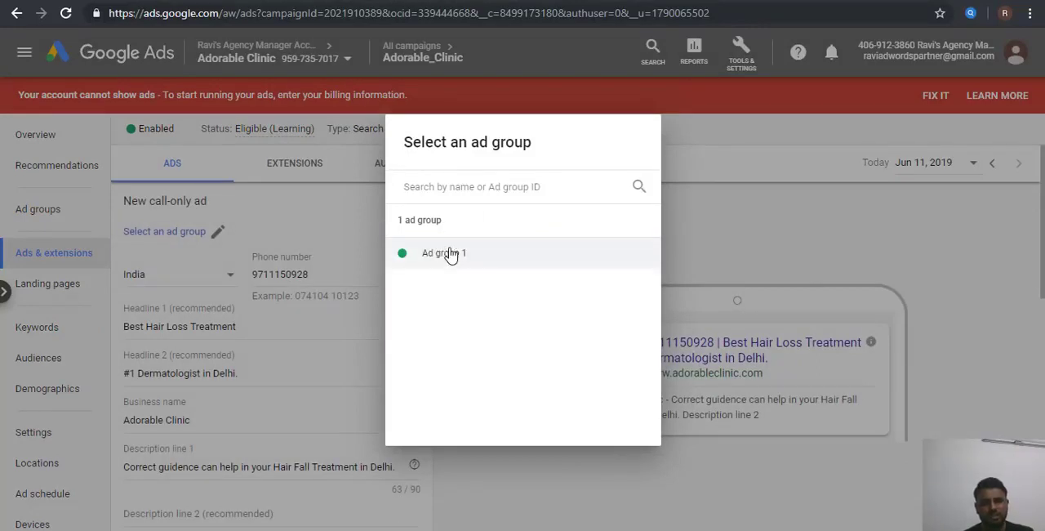
pyautogui.click(451, 256)
pyautogui.scroll(-1, 478, 409)
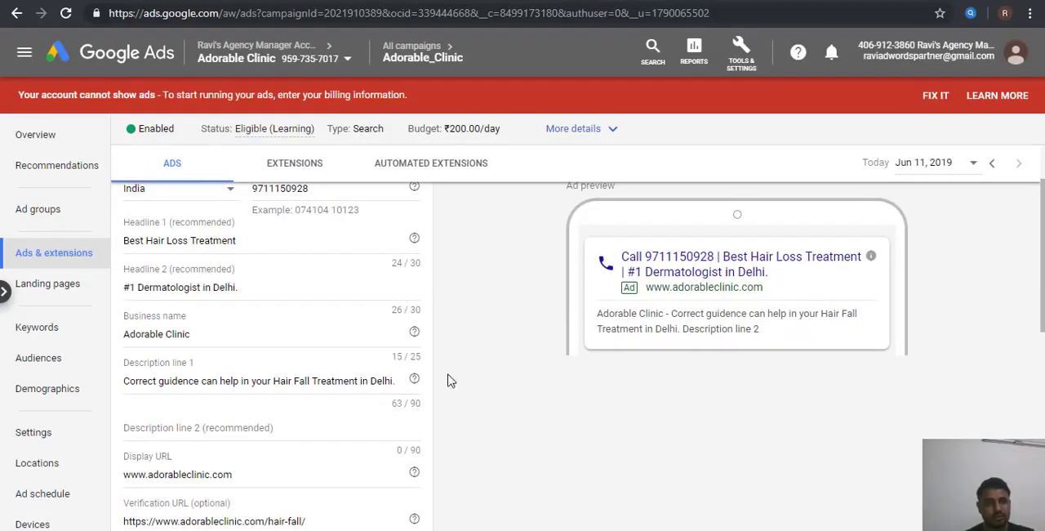
# Step: Reword Headline 1 of the new call-only ad as "Best Hair Fall Treatment"
pyautogui.click(265, 238)
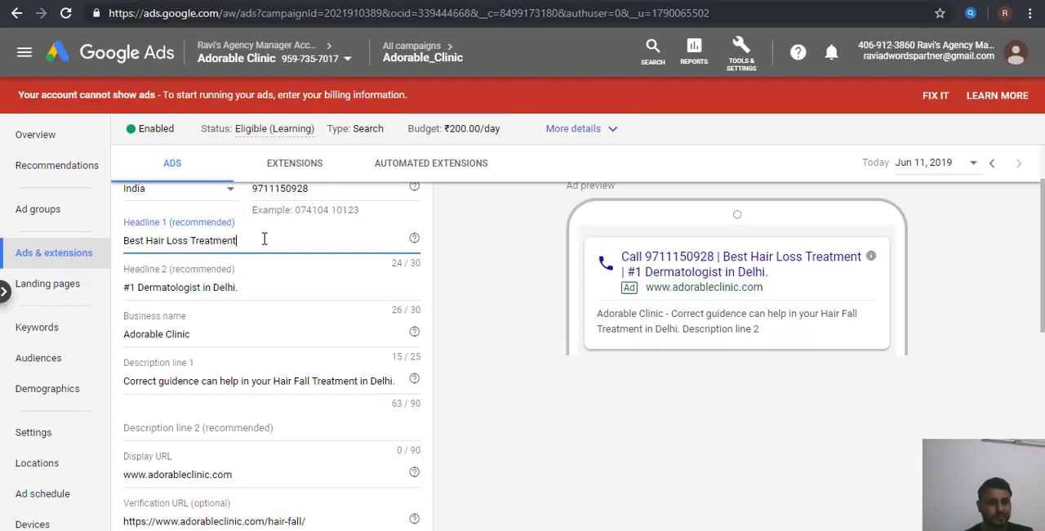
pyautogui.doubleClick(181, 241)
pyautogui.doubleClick(212, 242)
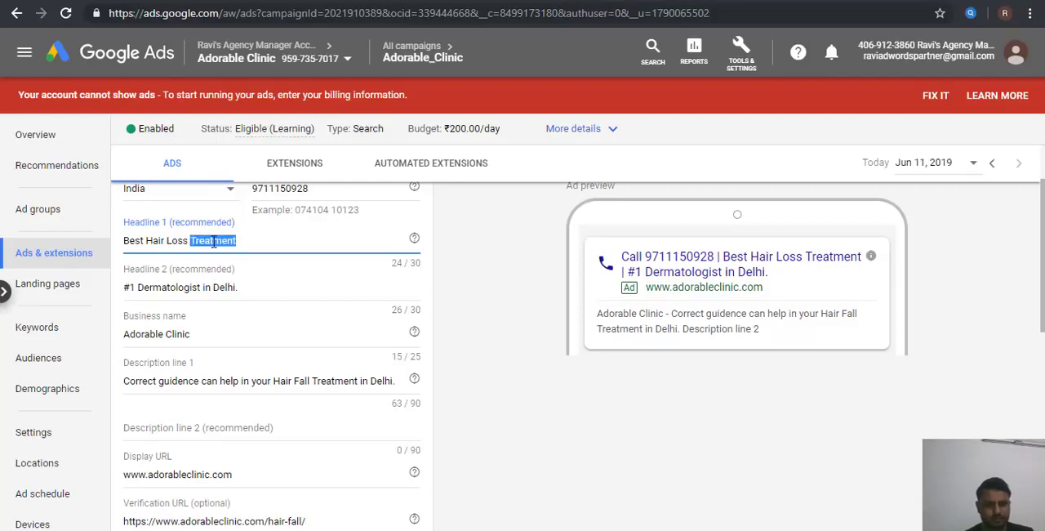
pyautogui.press('BackSpace')
pyautogui.press('BackSpace')
pyautogui.press('BackSpace')
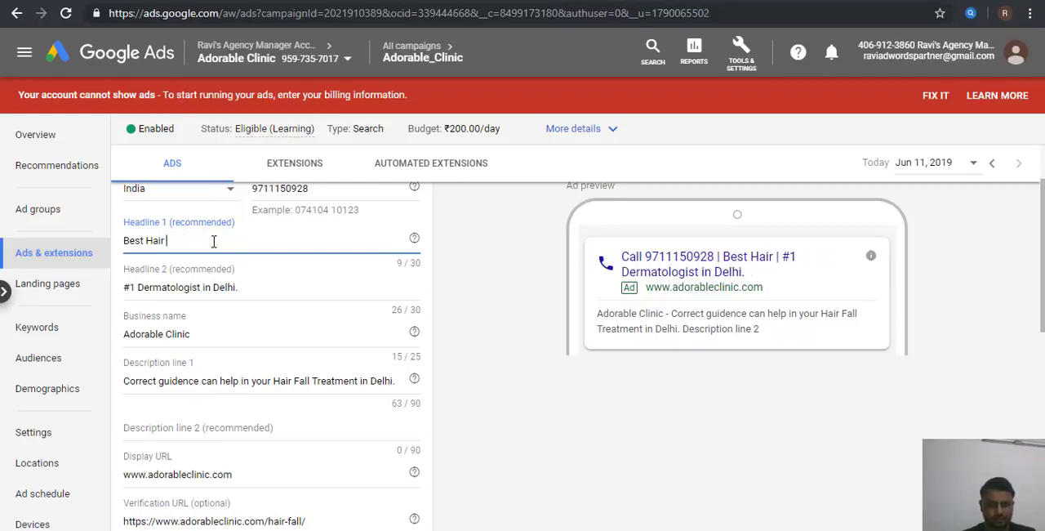
pyautogui.write('Fall')
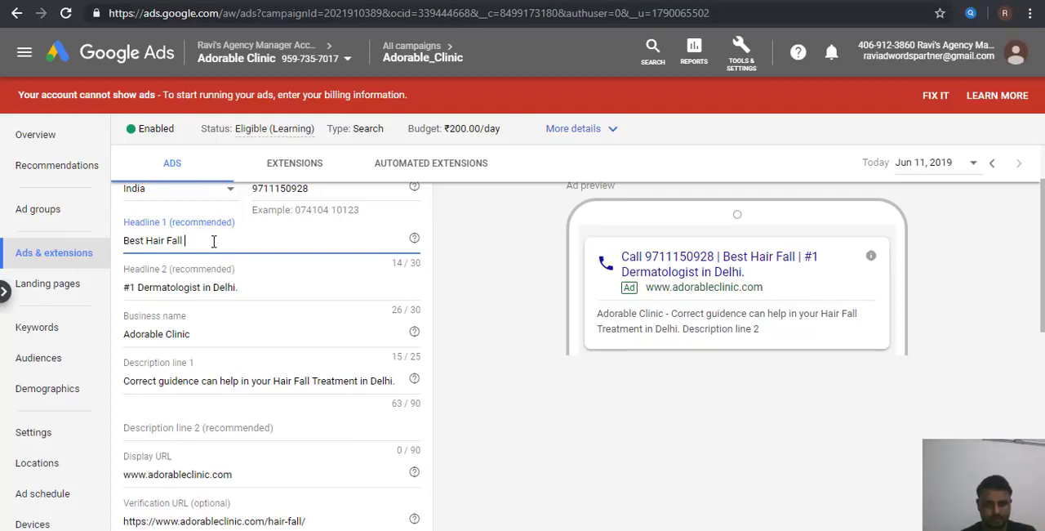
pyautogui.write('T')
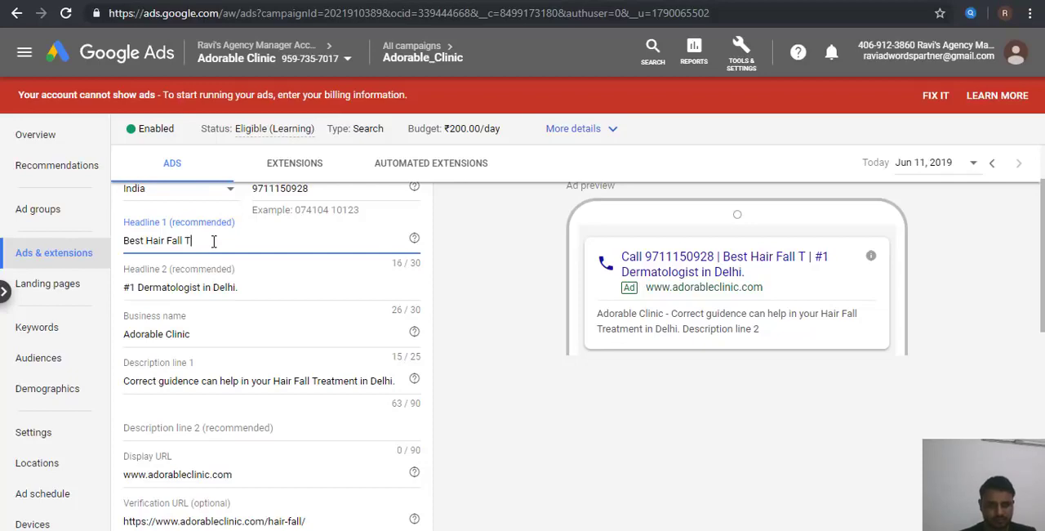
pyautogui.write('reatment')
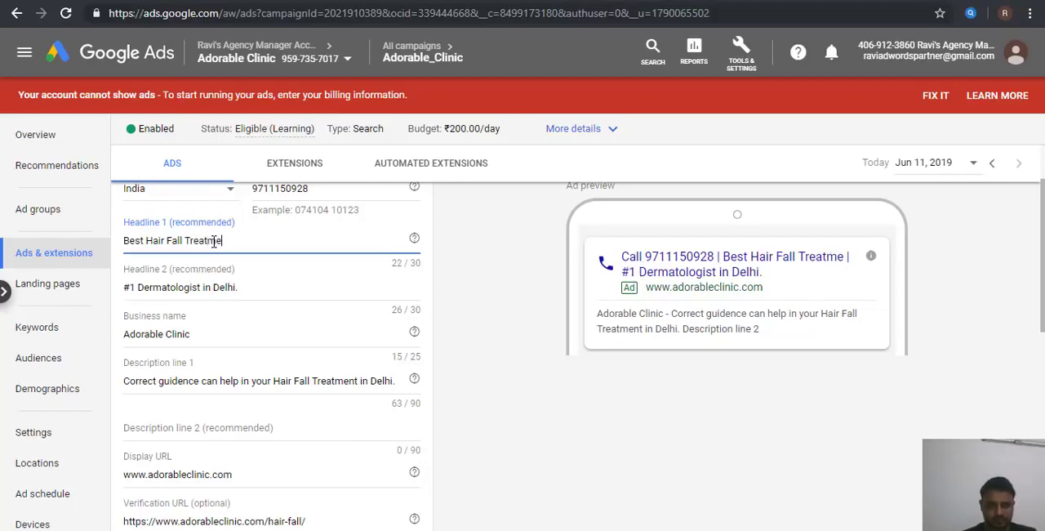
# Step: Replace the word "Best" at the start of Headline 1 with "#1"
pyautogui.click(145, 237)
pyautogui.press('BackSpace')
pyautogui.press('BackSpace')
pyautogui.press('BackSpace')
pyautogui.press('BackSpace')
pyautogui.press('BackSpace')
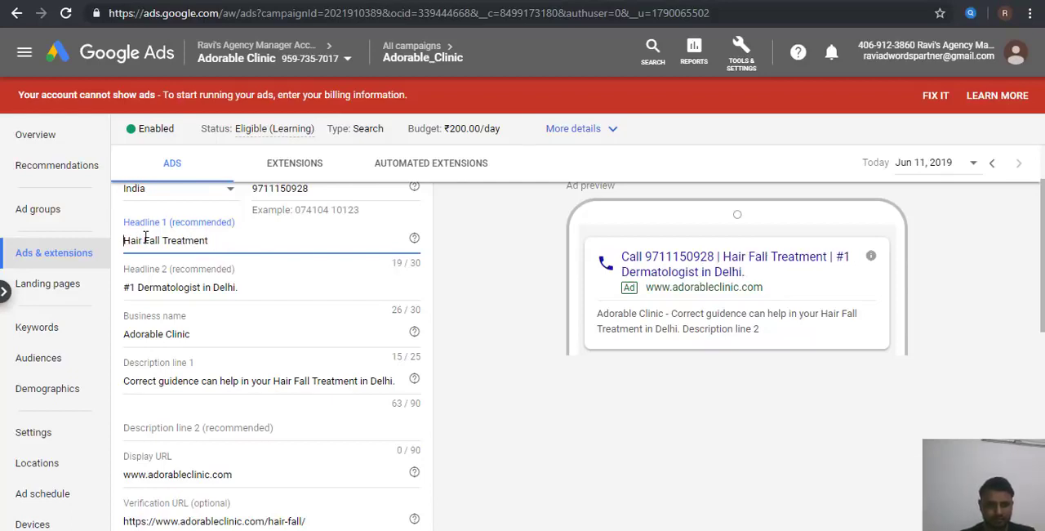
pyautogui.write('#1 ')
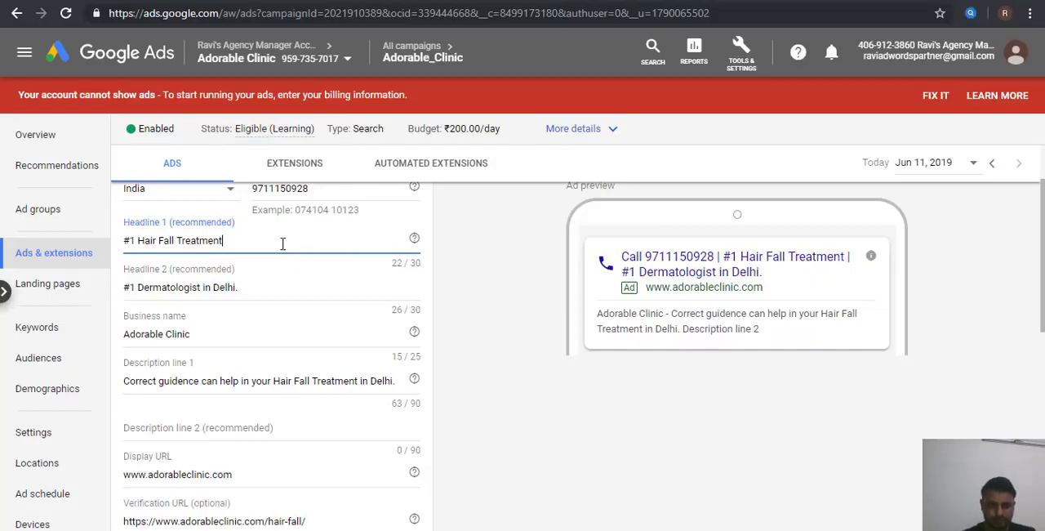
pyautogui.write(' in Delh')
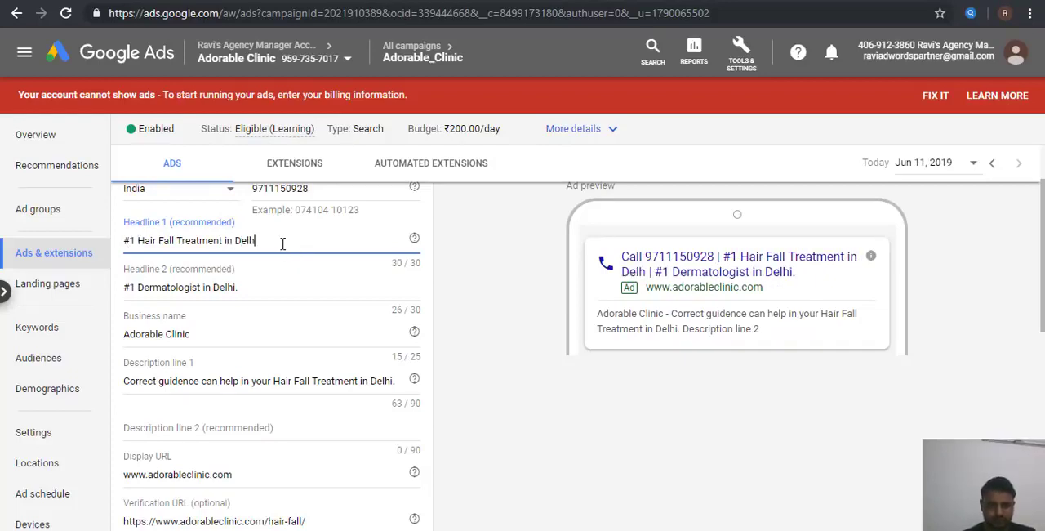
pyautogui.write('i')
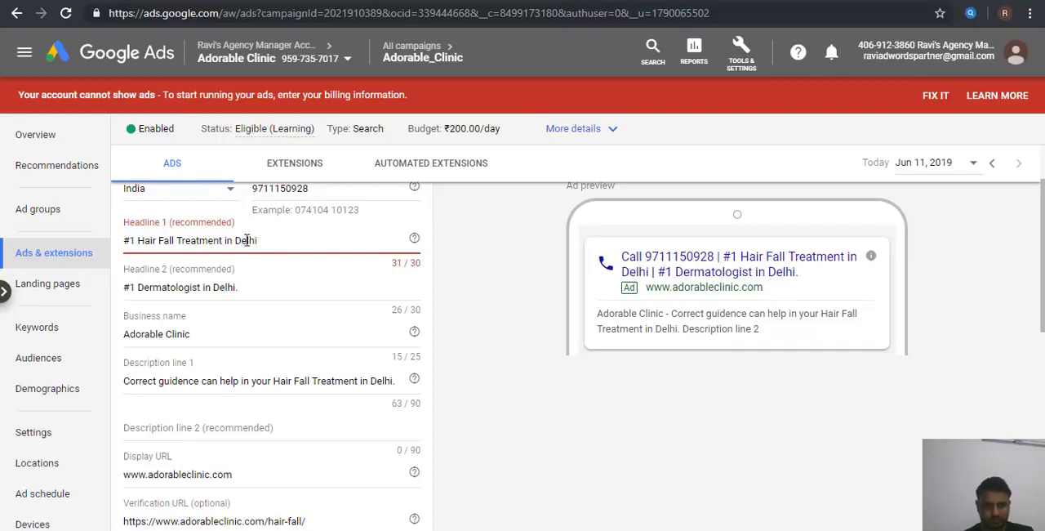
# Step: Extend Headline 1 with the city, without "in", so that it reads "#1 Hair Fall Treatment Delhi"
pyautogui.doubleClick(246, 240)
pyautogui.press('BackSpace')
pyautogui.press('BackSpace')
pyautogui.press('BackSpace')
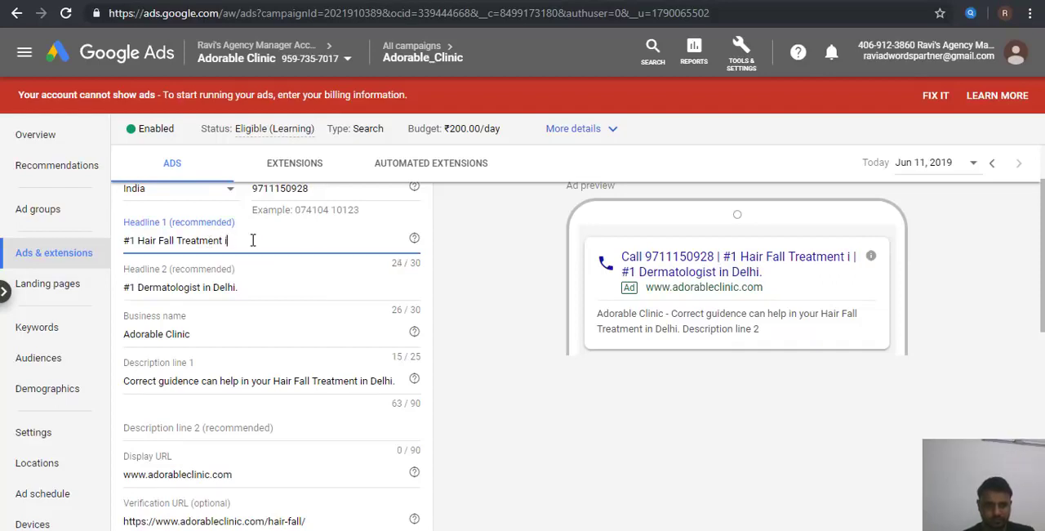
pyautogui.press('BackSpace')
pyautogui.write('Delhi')
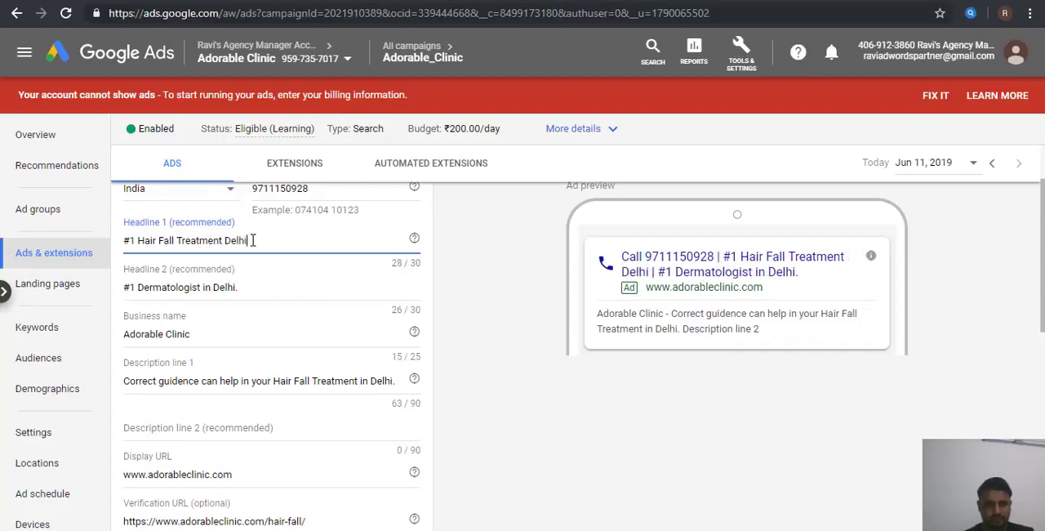
# Step: Replace "#1" with "Best" in Headline 2, making it "Best Dermatologist in Delhi.", and save the new ad
pyautogui.moveTo(257, 290); pyautogui.dragTo(141, 286)
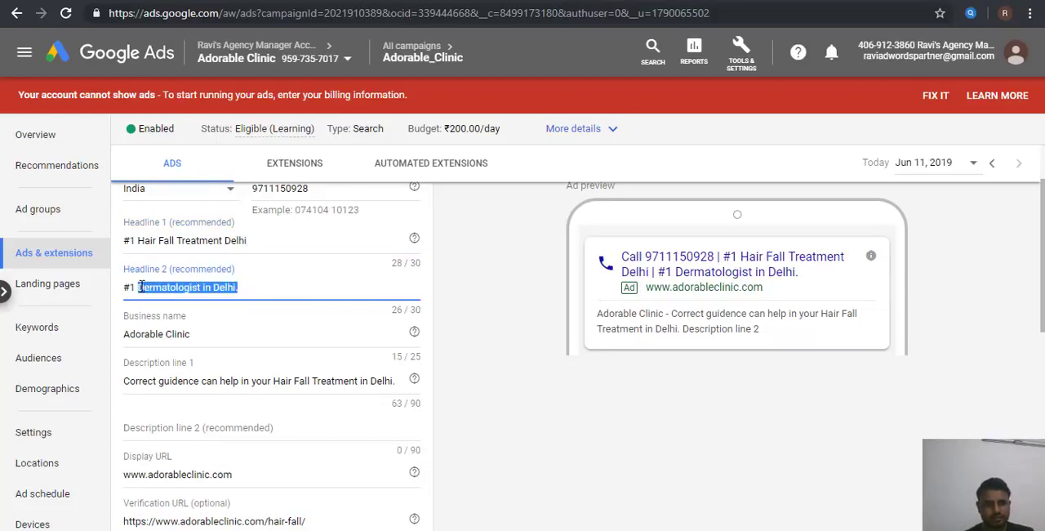
pyautogui.click(140, 287)
pyautogui.press('BackSpace')
pyautogui.press('BackSpace')
pyautogui.press('BackSpace')
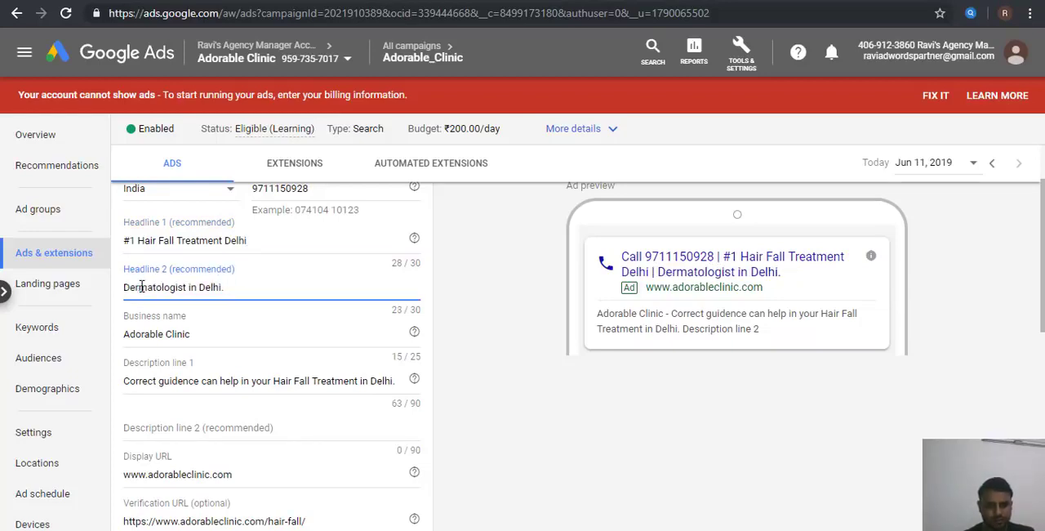
pyautogui.write('Best')
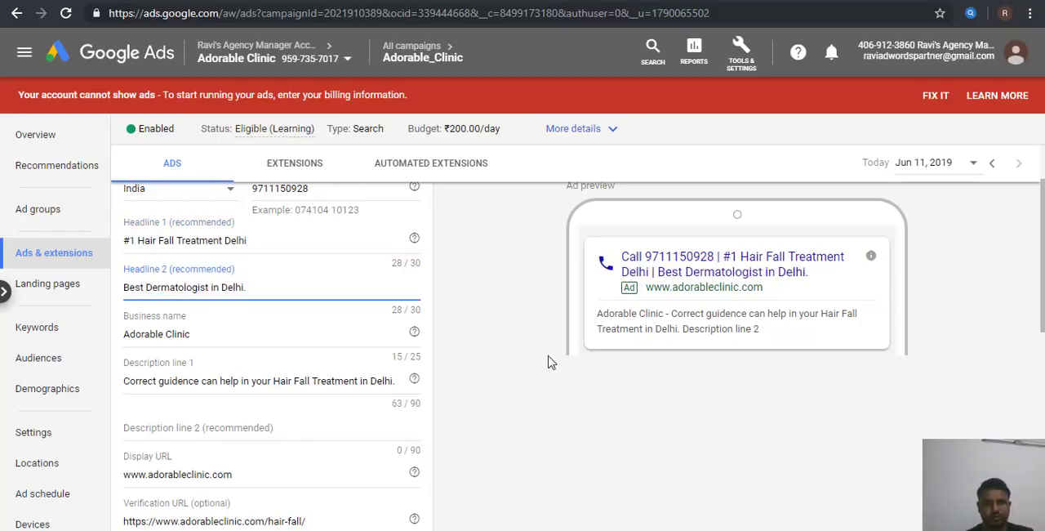
pyautogui.click(549, 362)
pyautogui.scroll(-2, 548, 362)
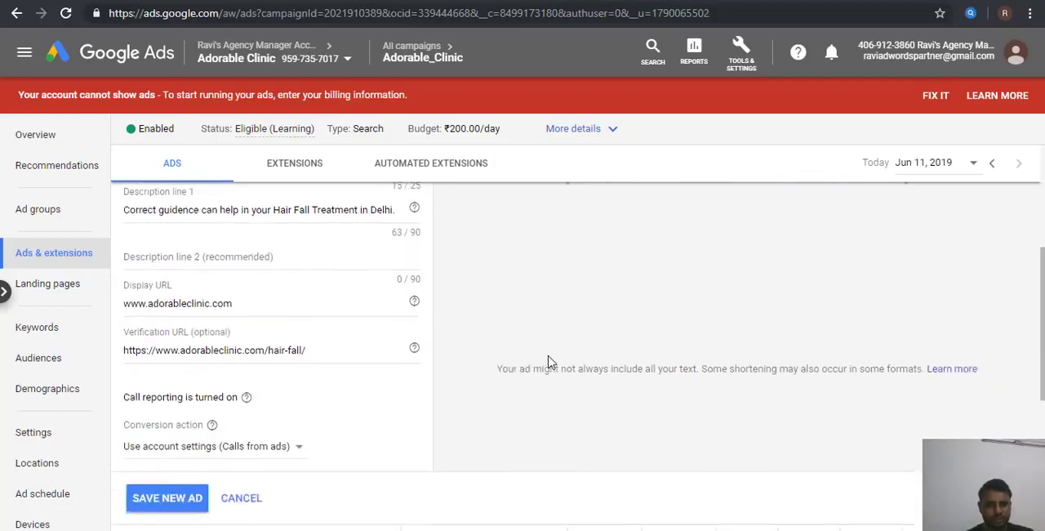
pyautogui.scroll(-3, 549, 362)
pyautogui.click(180, 243)
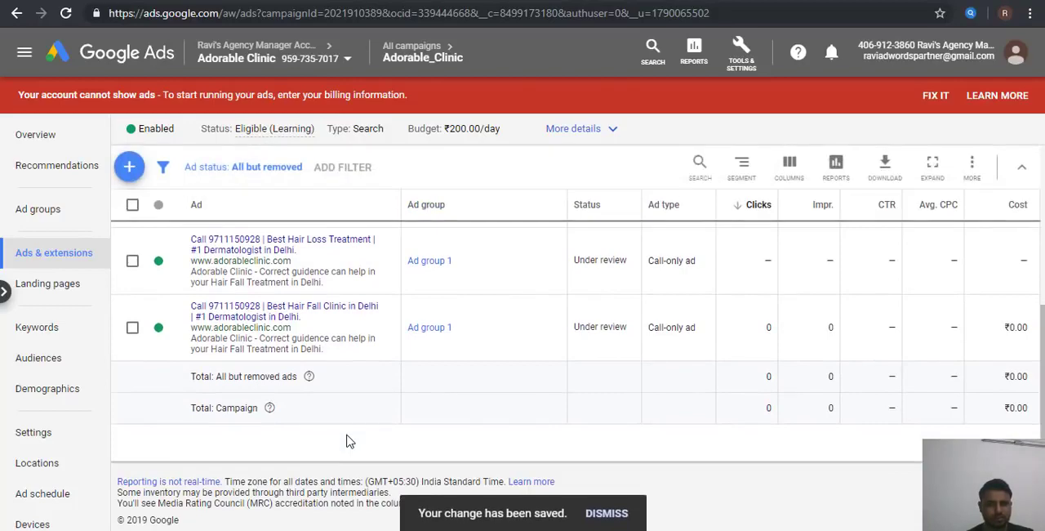
# Step: Review the saved call-only ads in the campaign and compare them with the variant ad copies point in the Word notes
pyautogui.scroll(2, 346, 441)
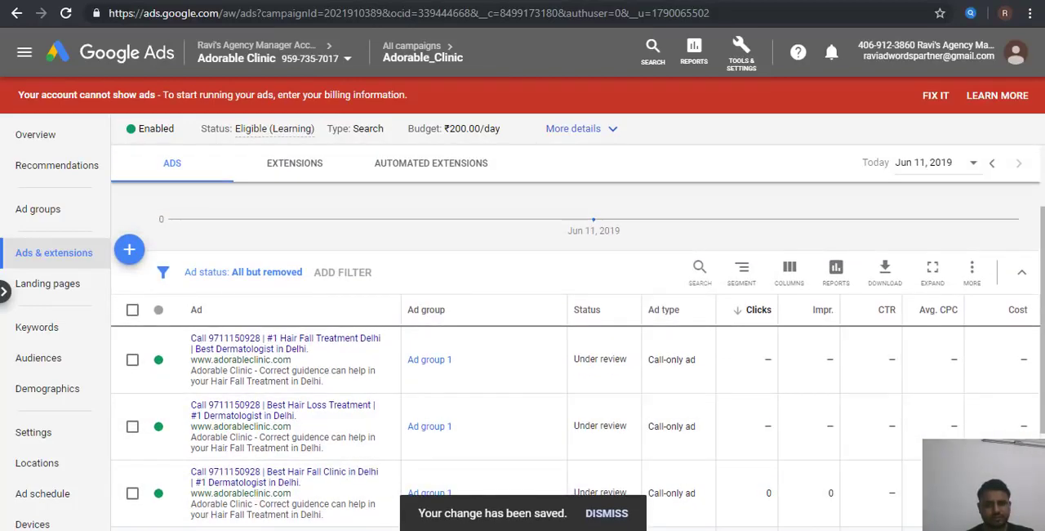
pyautogui.hotkey('alt', 'Tab')
pyautogui.click(753, 423)
pyautogui.scroll(-2, 753, 424)
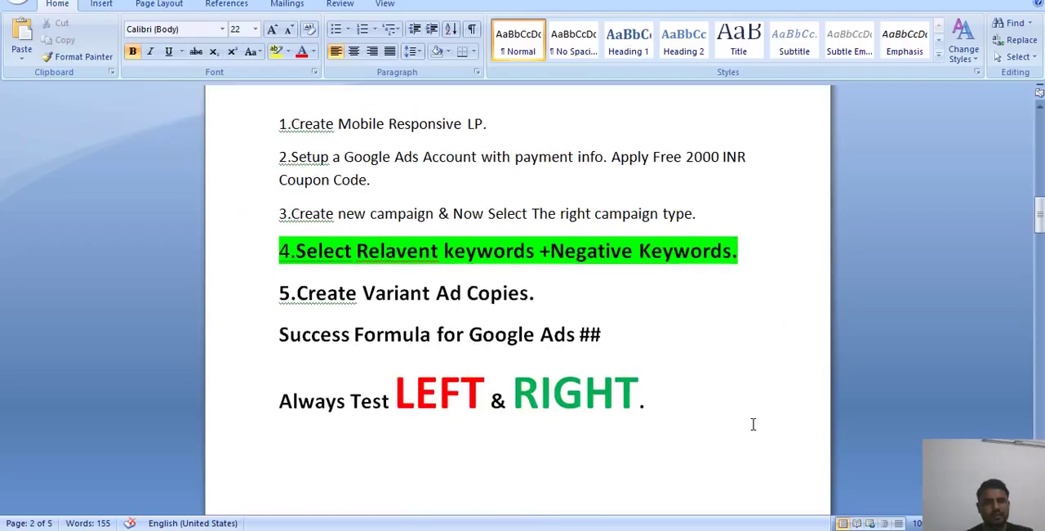
pyautogui.click(573, 291)
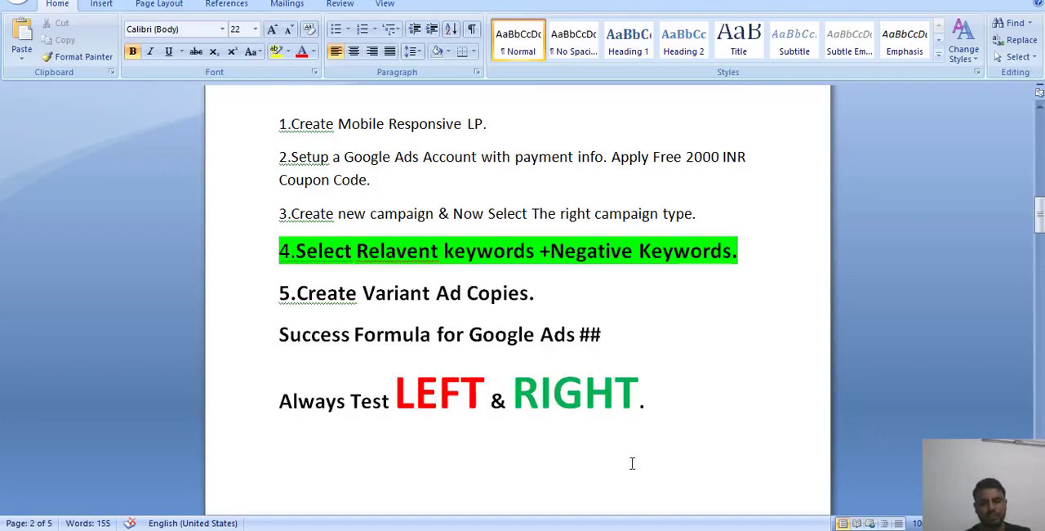
pyautogui.hotkey('alt', 'Tab')
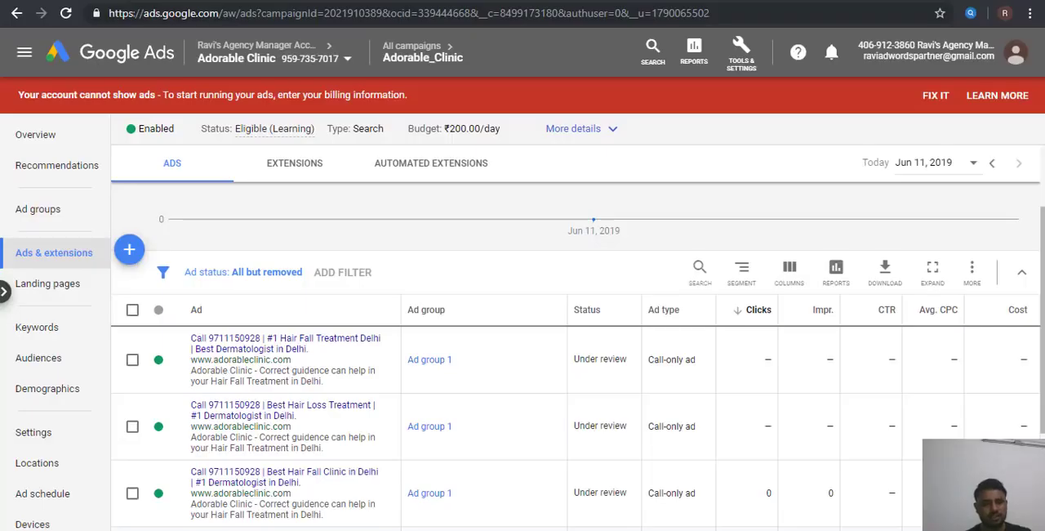
pyautogui.hotkey('ctrl', 'Tab')
pyautogui.scroll(-7, 369, 277)
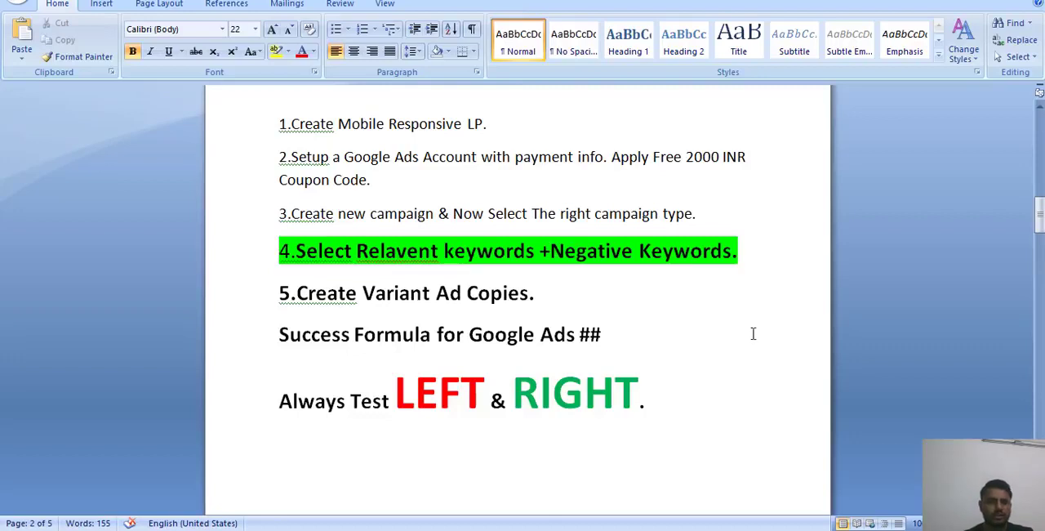
# Step: Go over the Success Formula section in the Word notes, picking out the "Always Test LEFT & RIGHT" line
pyautogui.click(688, 327)
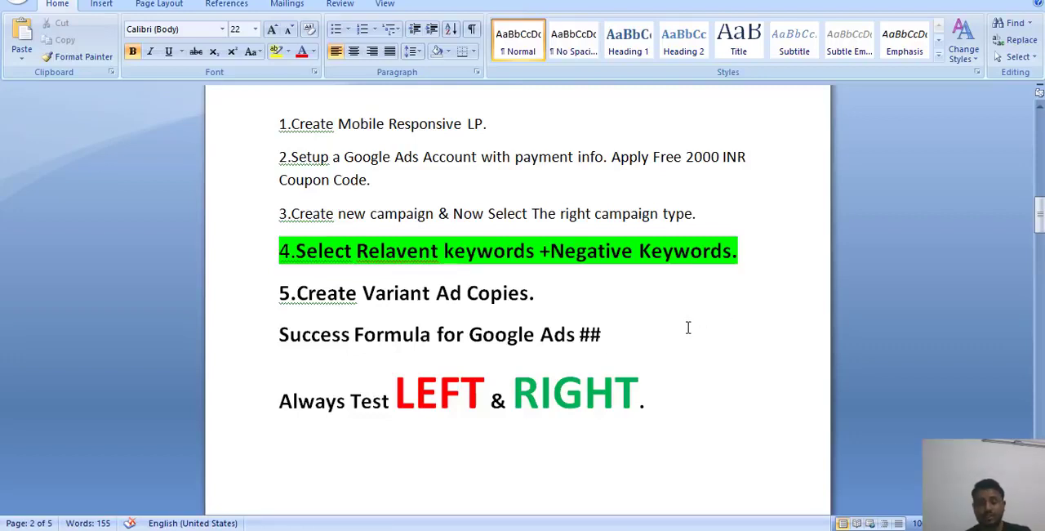
pyautogui.scroll(-1, 688, 328)
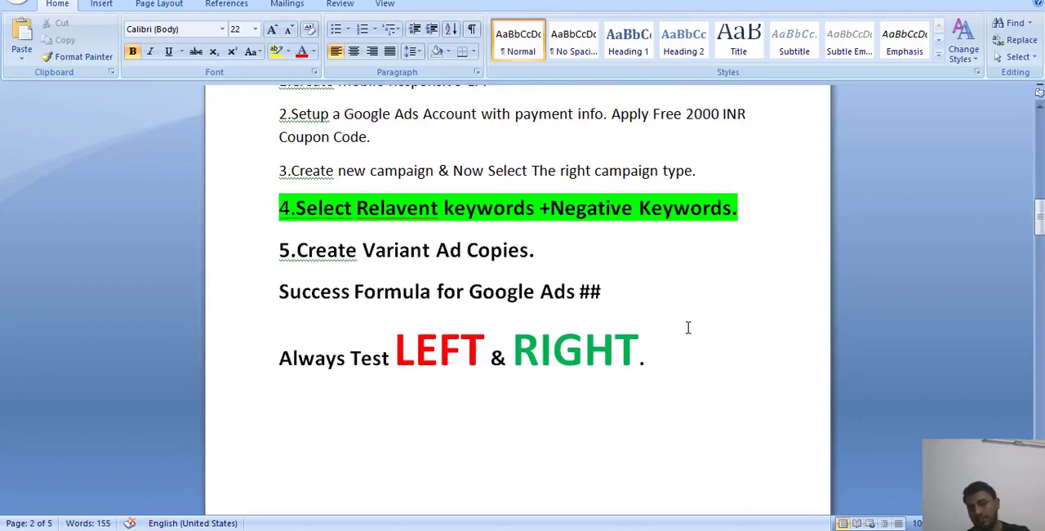
pyautogui.tripleClick(425, 343)
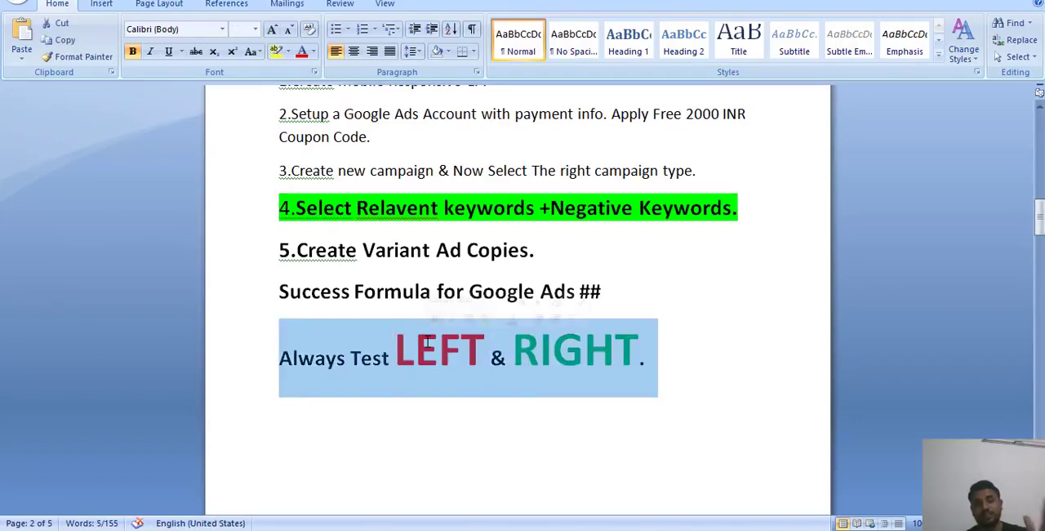
pyautogui.doubleClick(425, 343)
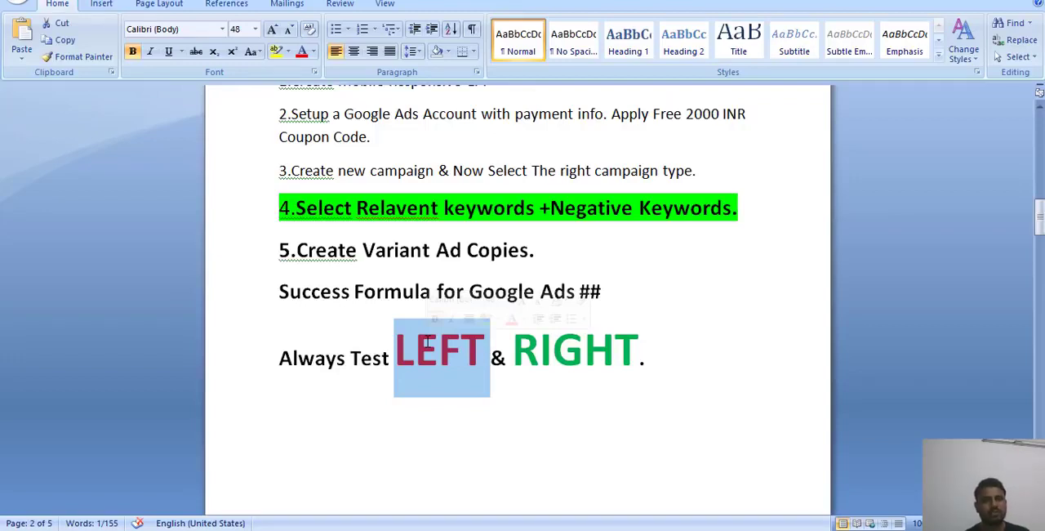
pyautogui.click(632, 397)
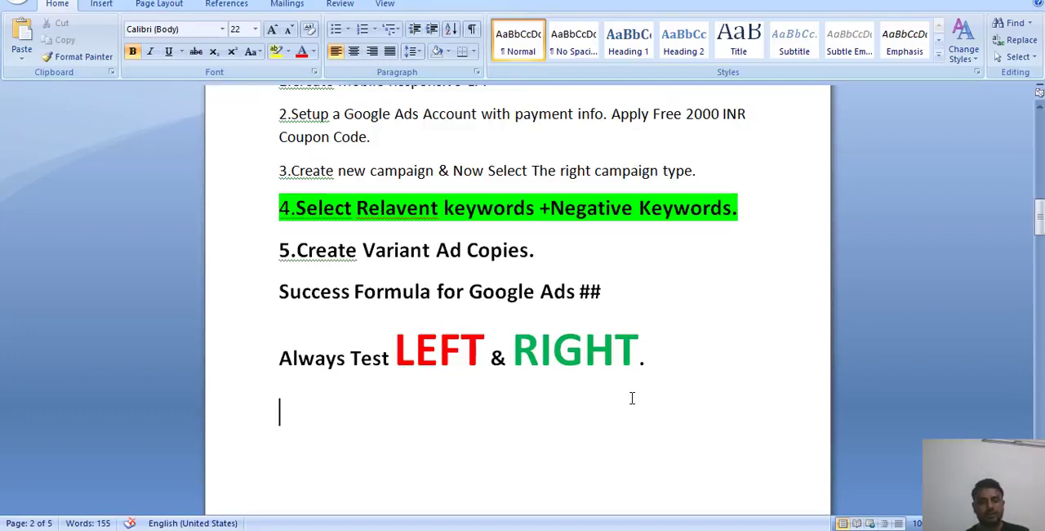
pyautogui.scroll(-10, 631, 397)
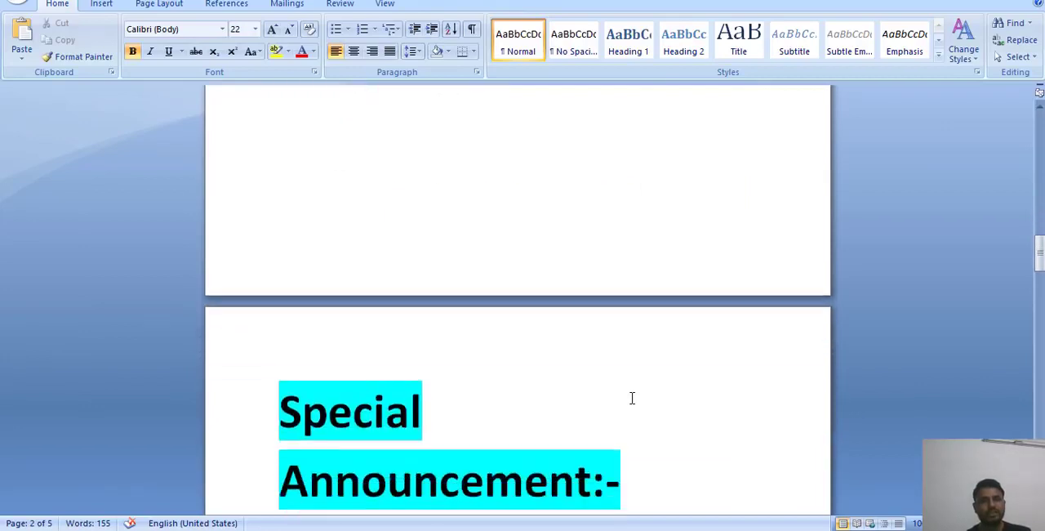
pyautogui.scroll(8, 631, 397)
pyautogui.click(669, 339)
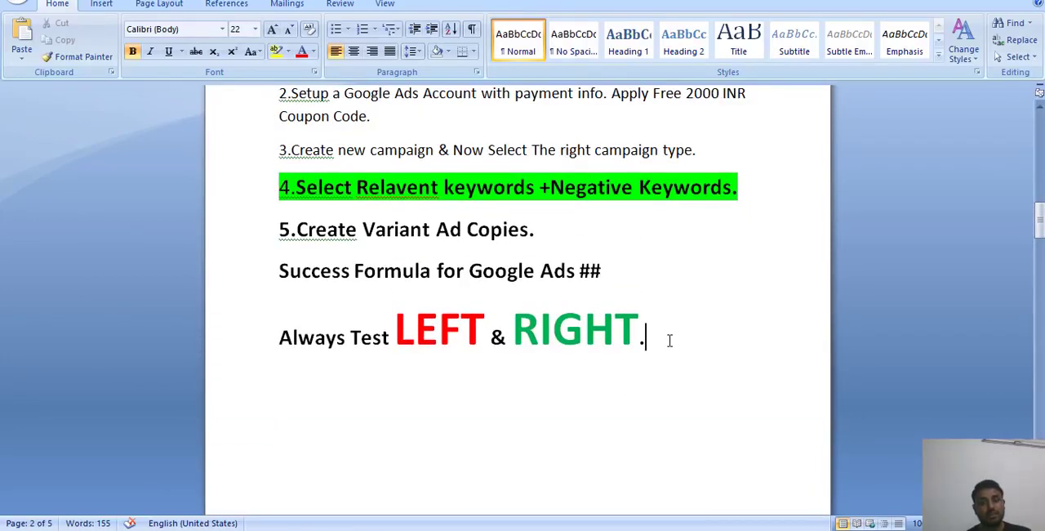